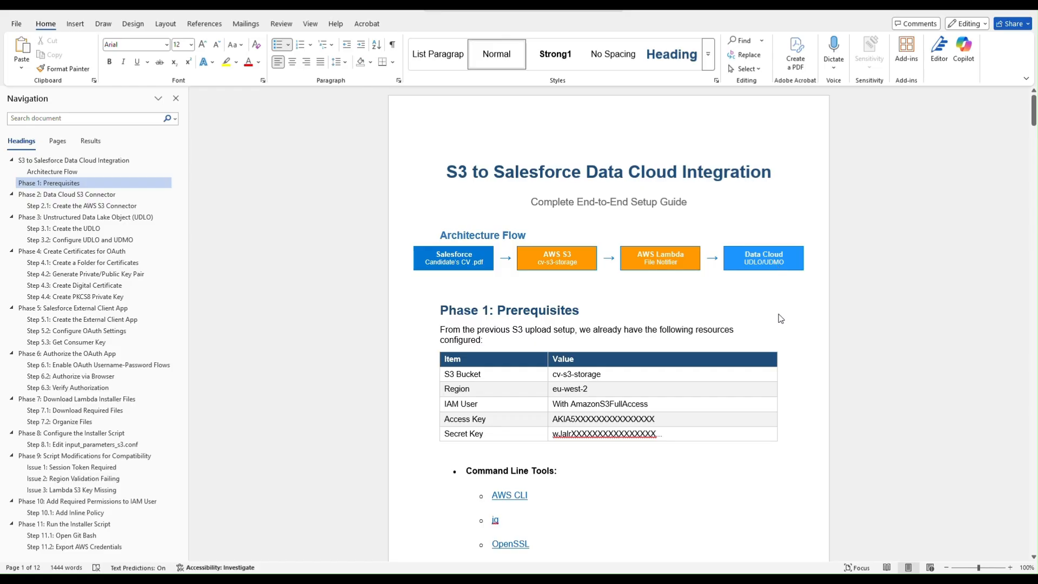
# - Read the Word guide from Phase 1 down to Step 3.2, then bring up Task View
pyautogui.scroll(-1, 783, 295)
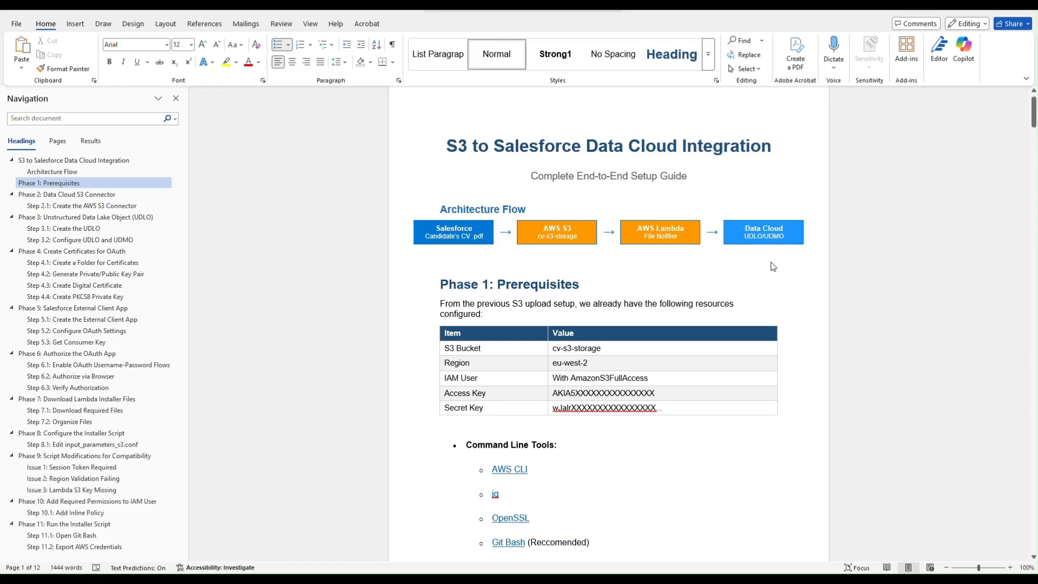
pyautogui.scroll(-2, 762, 265)
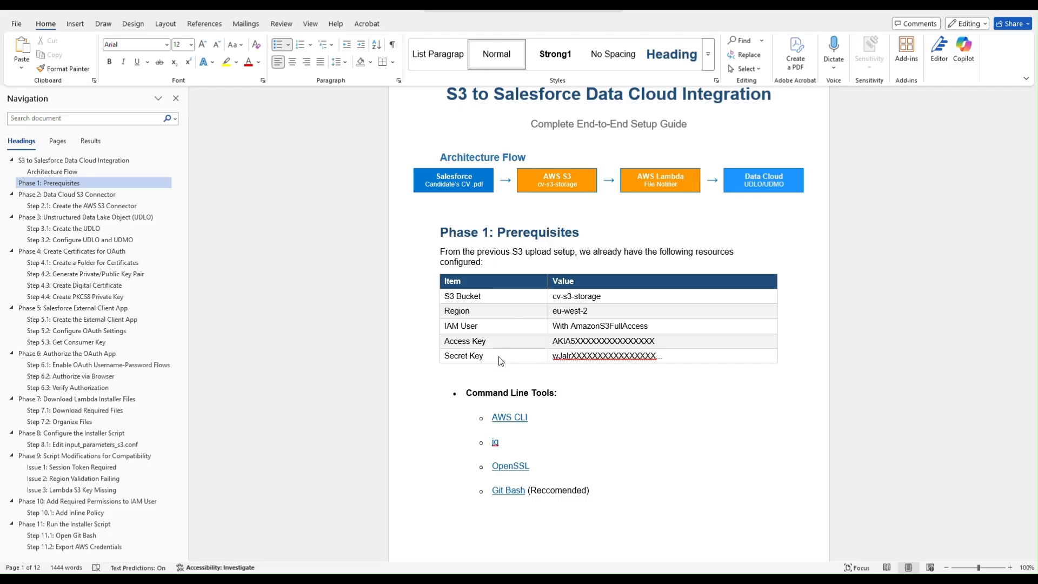
pyautogui.scroll(-4, 701, 378)
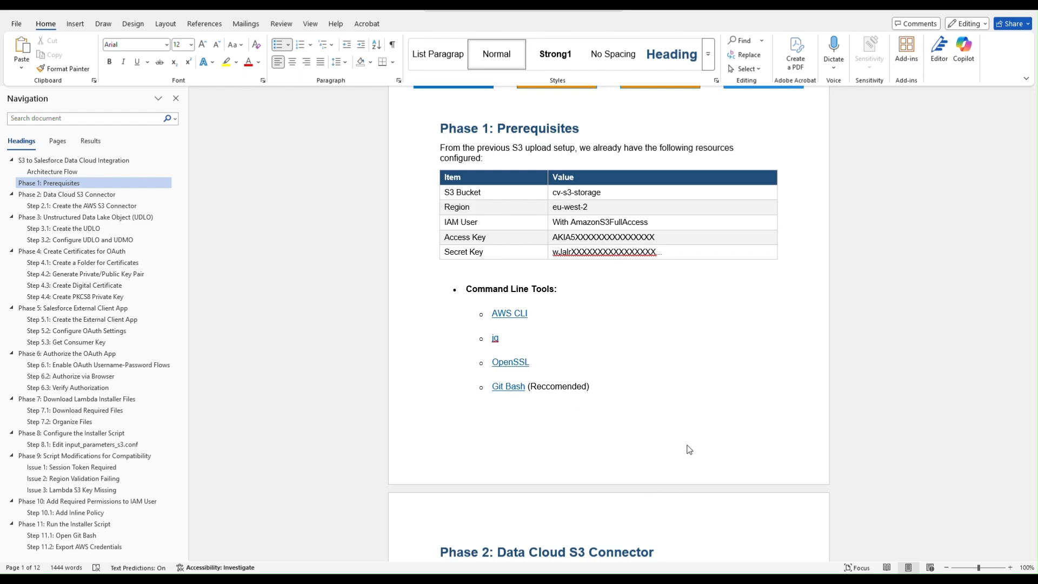
pyautogui.scroll(-5, 686, 419)
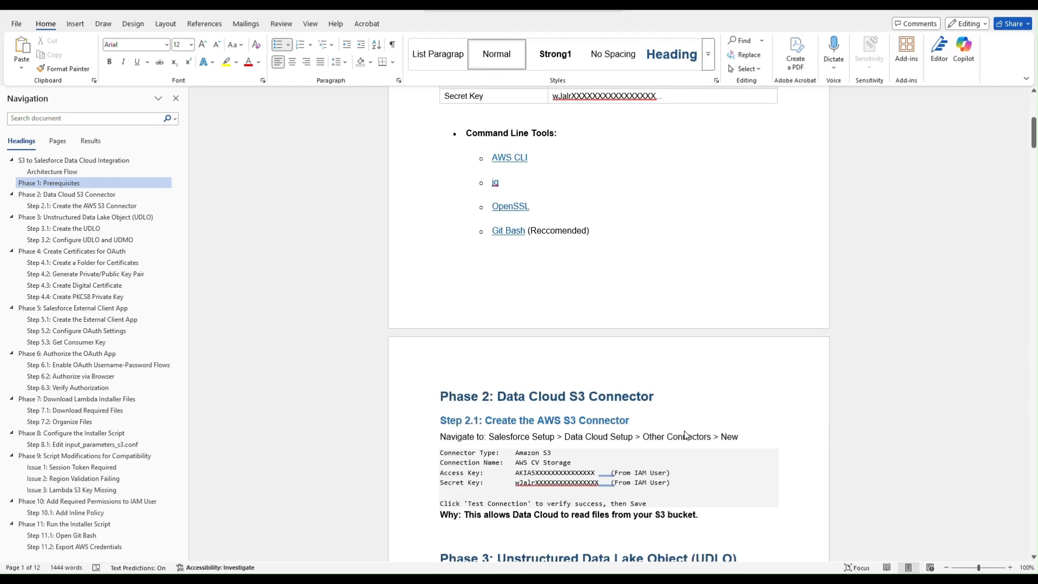
pyautogui.scroll(-8, 686, 434)
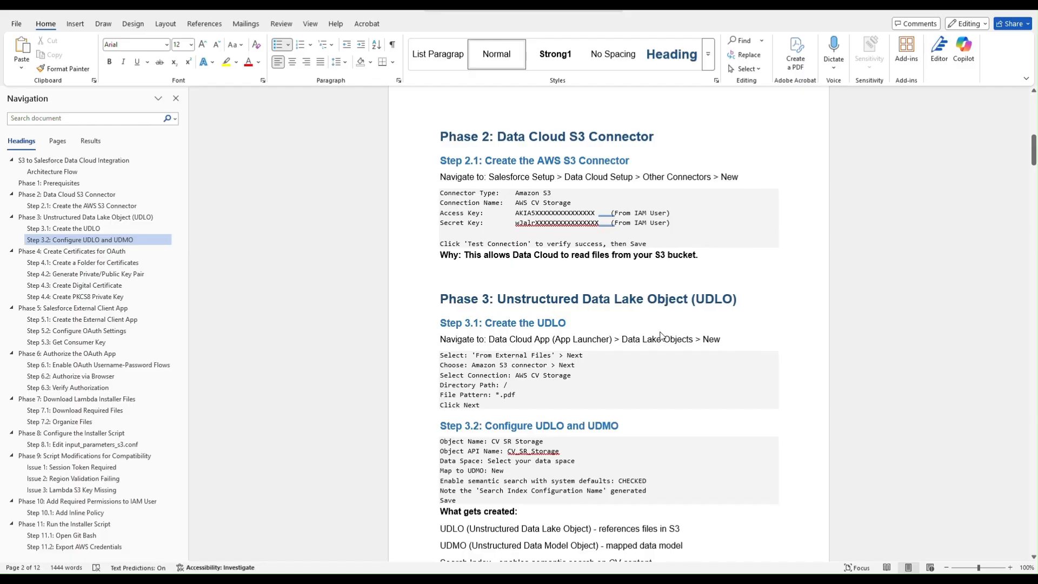
pyautogui.press('super+Tab')
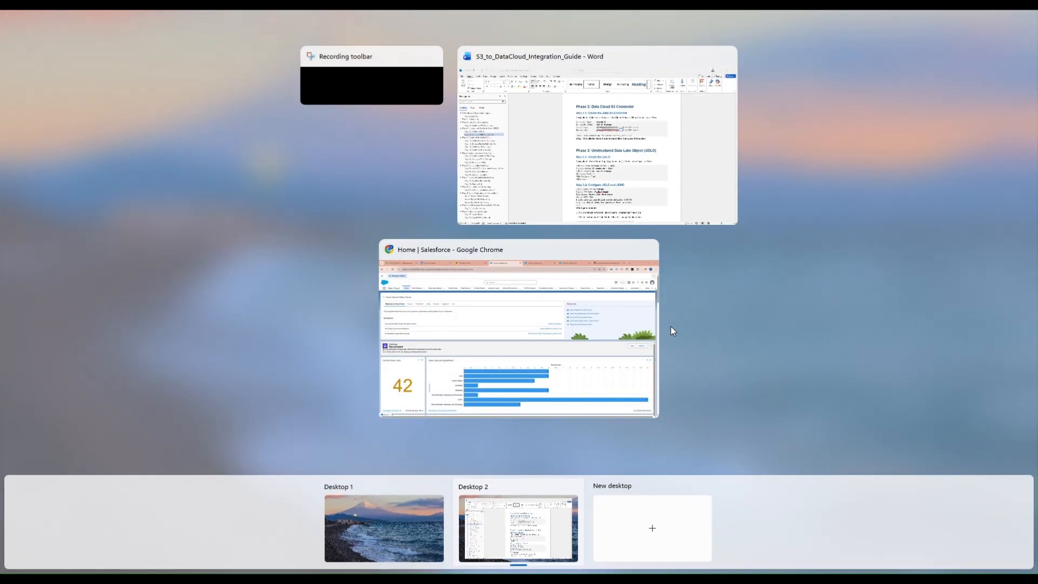
# - Go to Data Cloud Setup in the Salesforce Chrome window
pyautogui.click(494, 324)
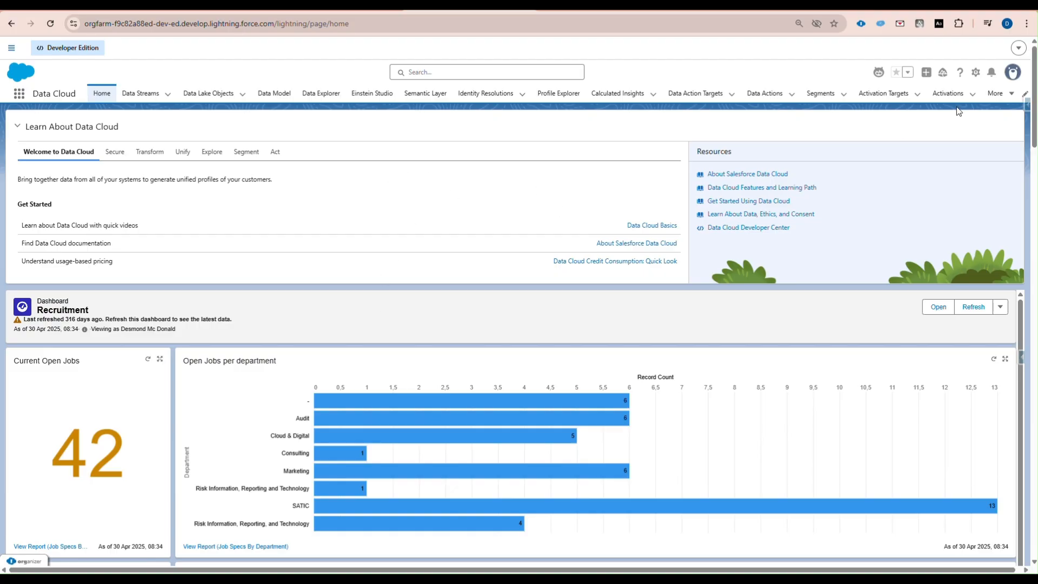
pyautogui.click(976, 74)
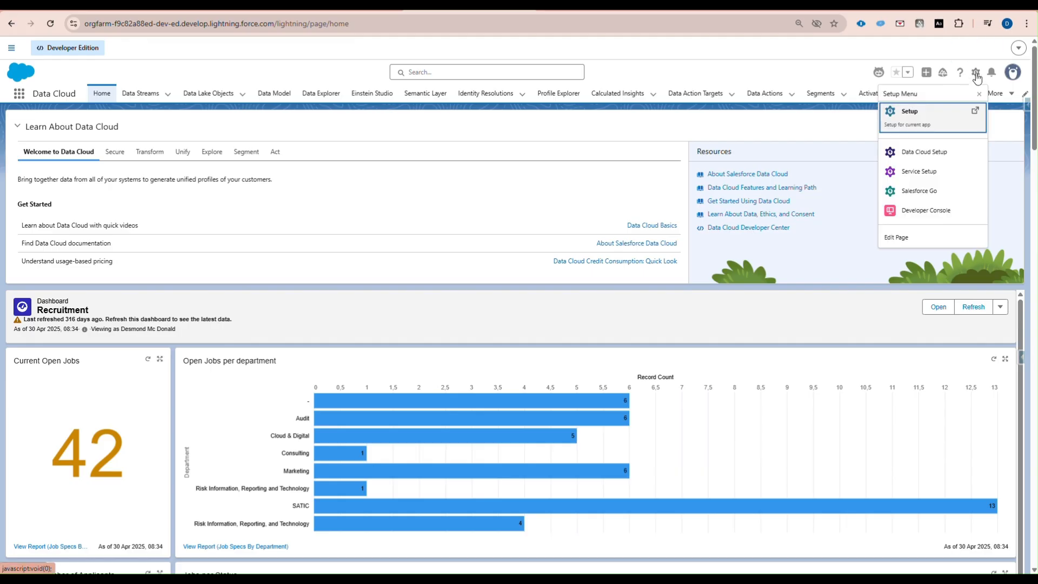
pyautogui.click(930, 153)
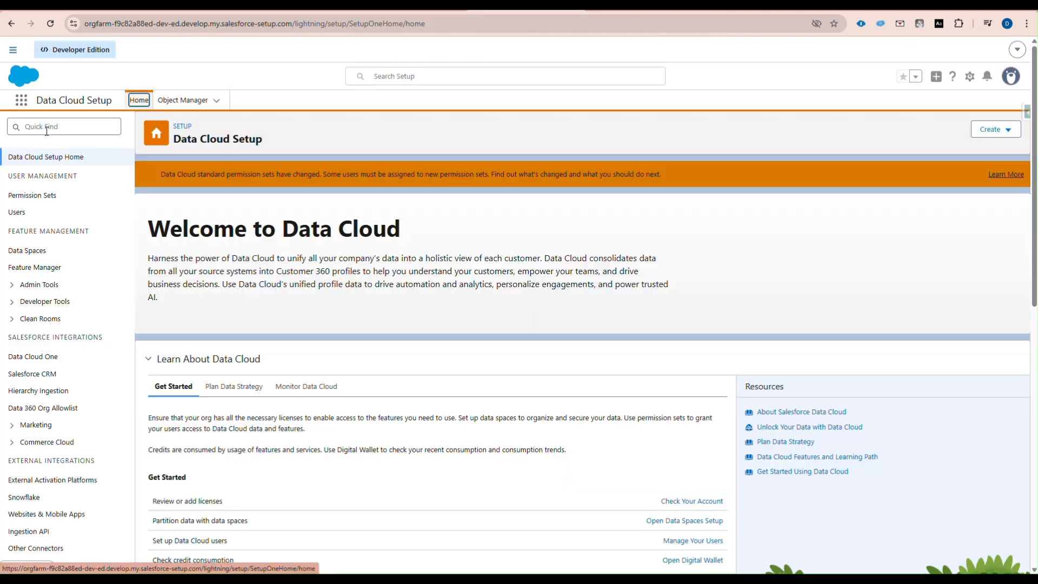
# - Find 'connect' in Quick Find and open the Other Connectors page
pyautogui.click(46, 127)
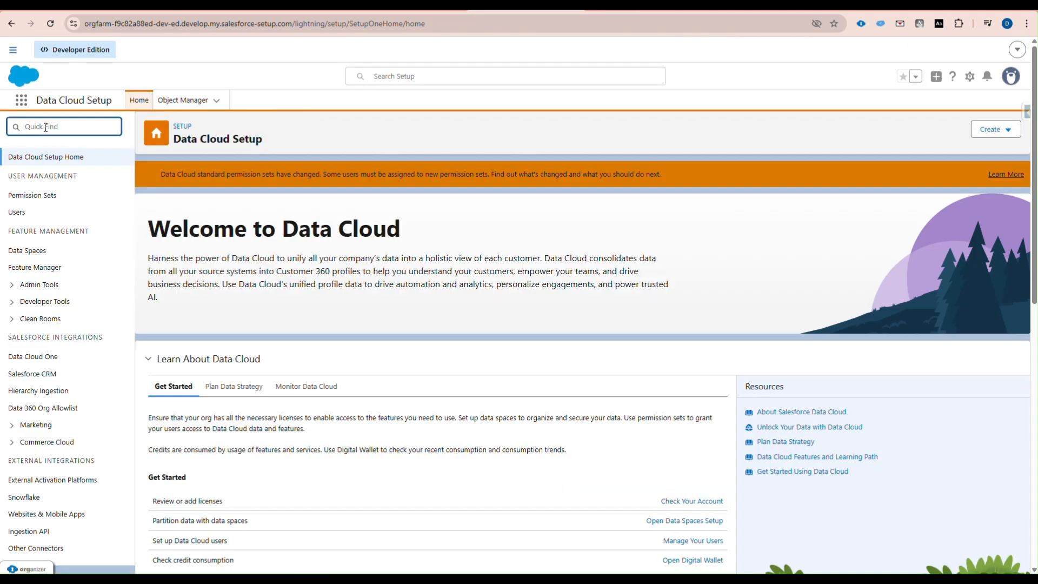
pyautogui.write('connect')
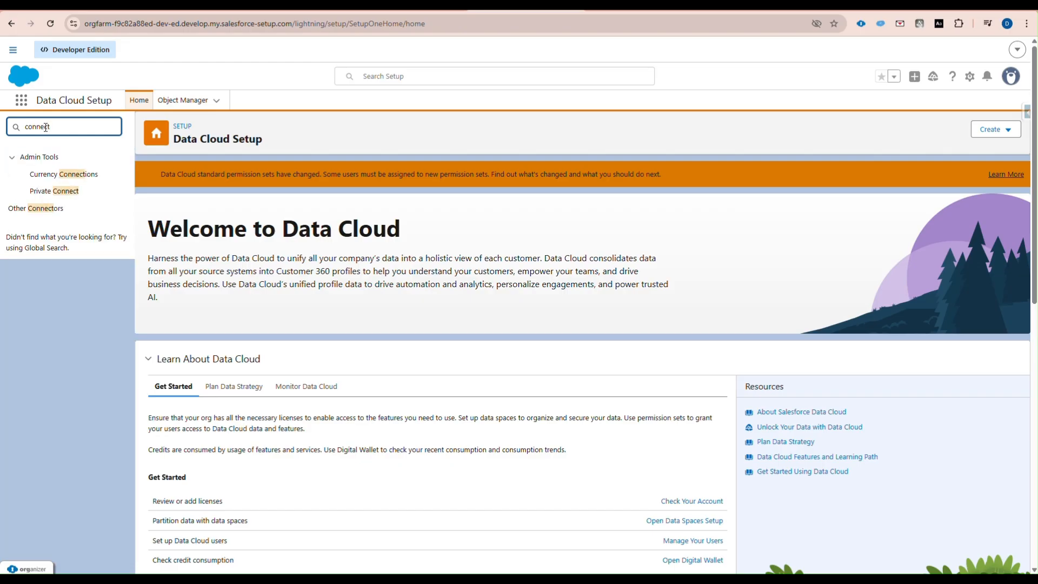
pyautogui.click(37, 214)
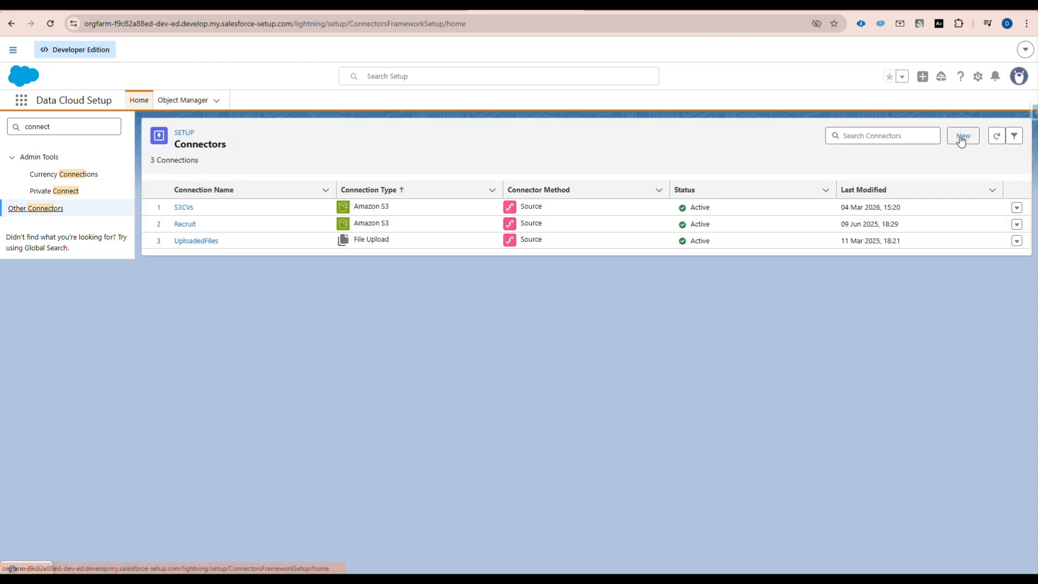
# - Start a new Amazon S3 connector and enter the connection name S3
pyautogui.click(962, 137)
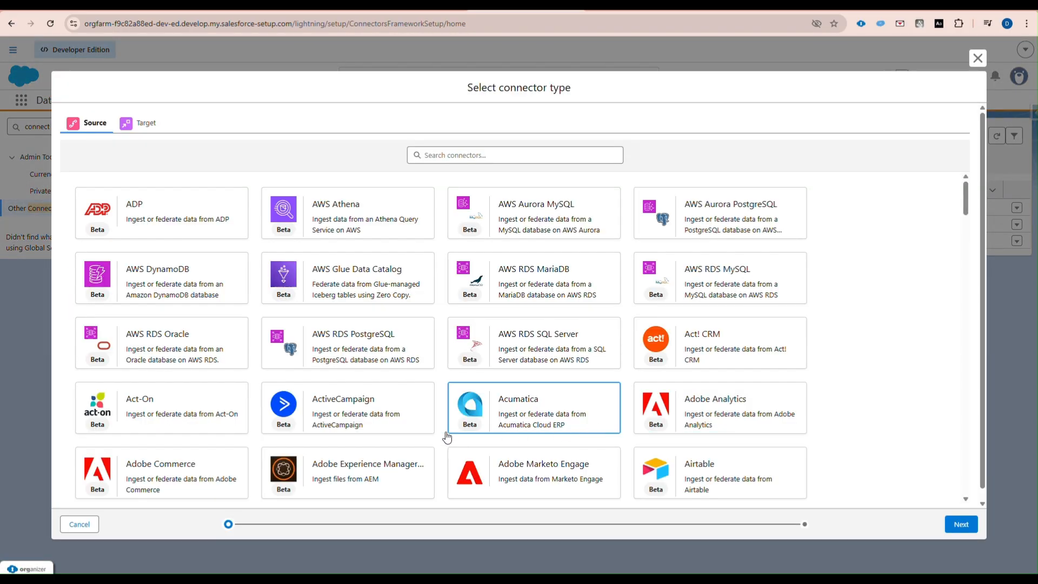
pyautogui.click(454, 155)
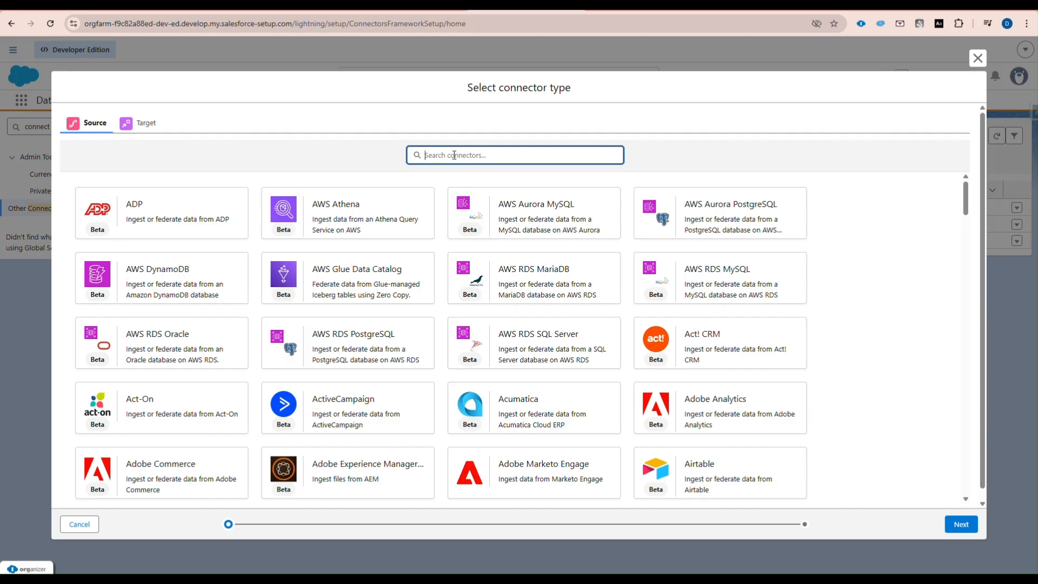
pyautogui.write('s3')
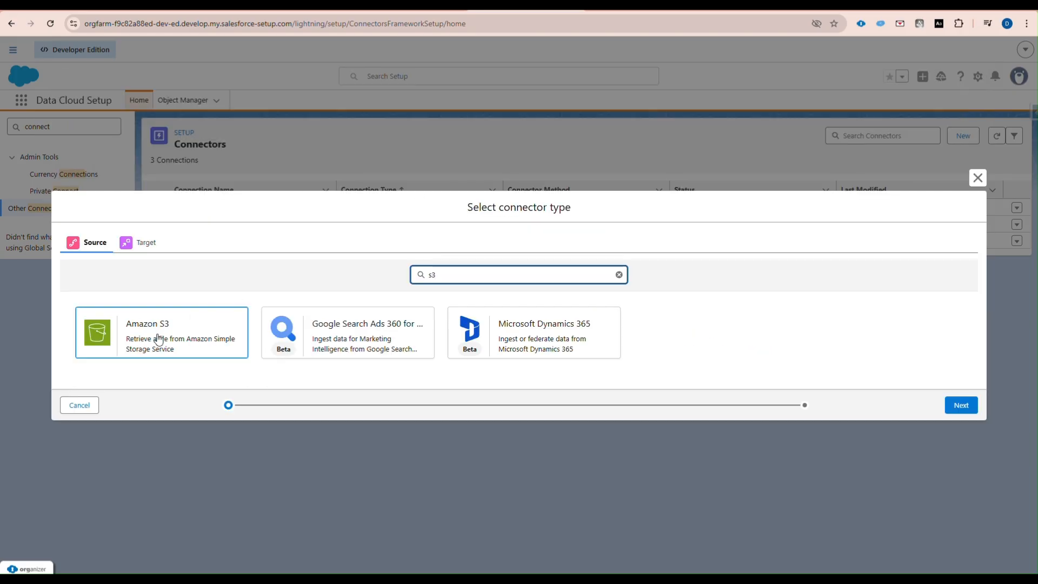
pyautogui.click(149, 336)
pyautogui.click(965, 406)
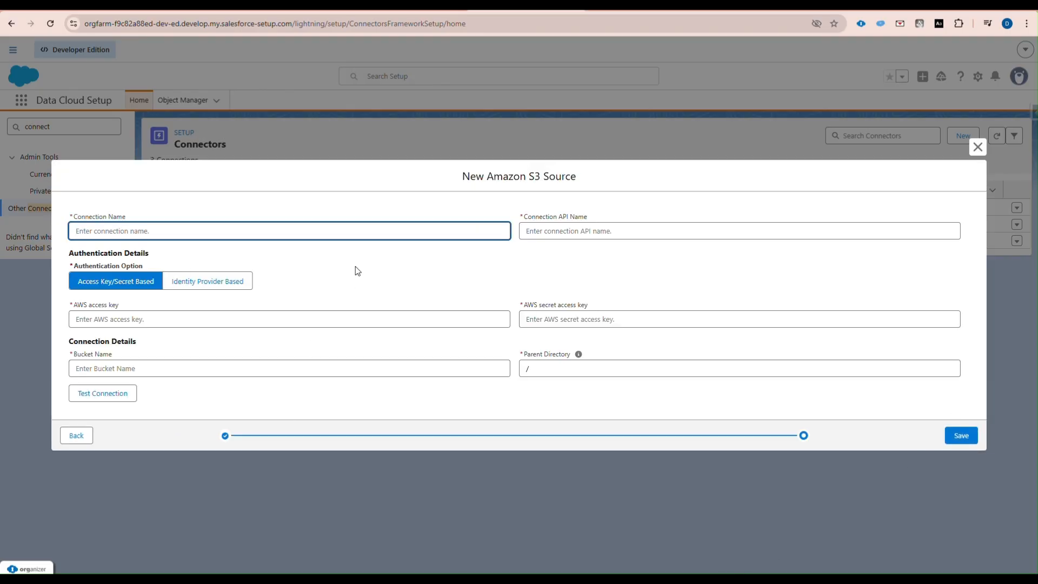
pyautogui.write('S3')
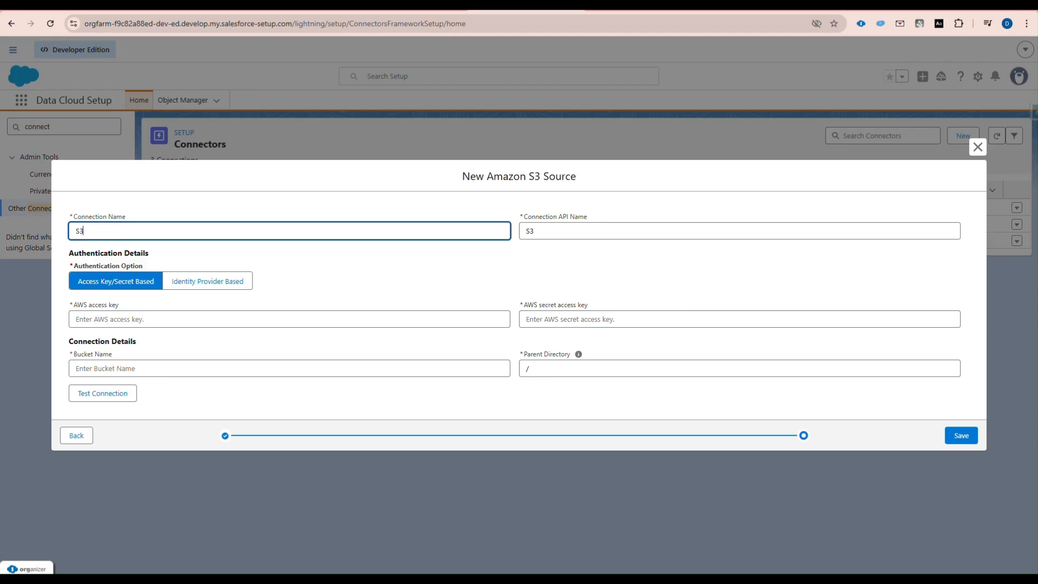
# - Copy the bucket name cv-s3-storage from the AWS S3 tab and return to Salesforce
pyautogui.click(189, 9)
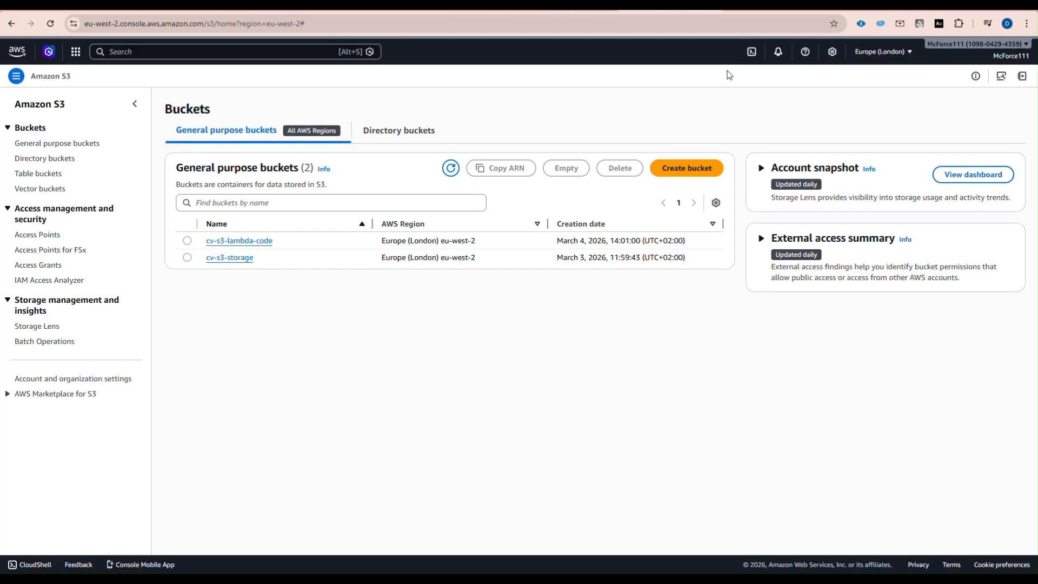
pyautogui.moveTo(255, 259); pyautogui.dragTo(206, 261)
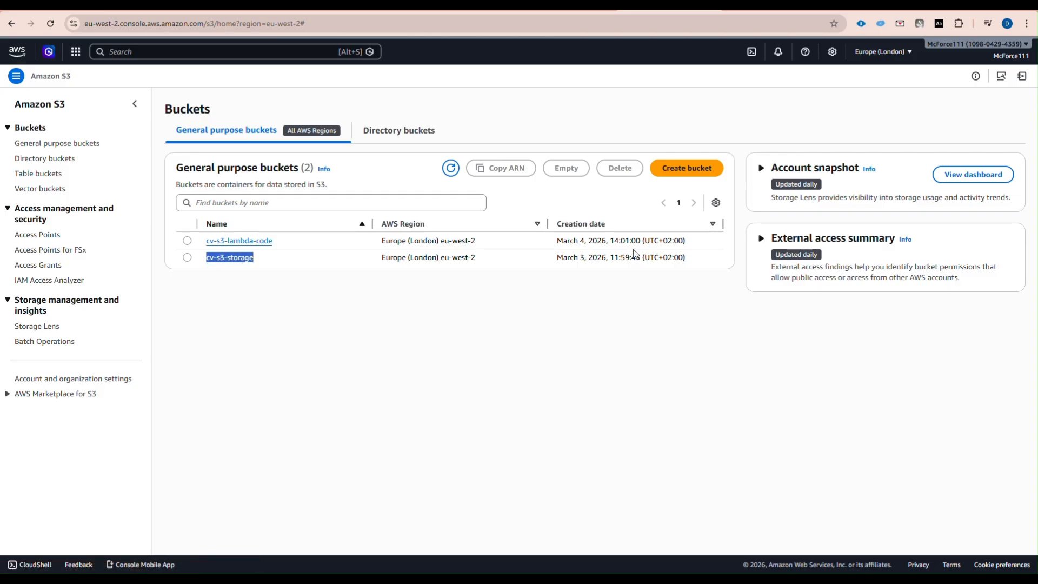
pyautogui.click(469, 10)
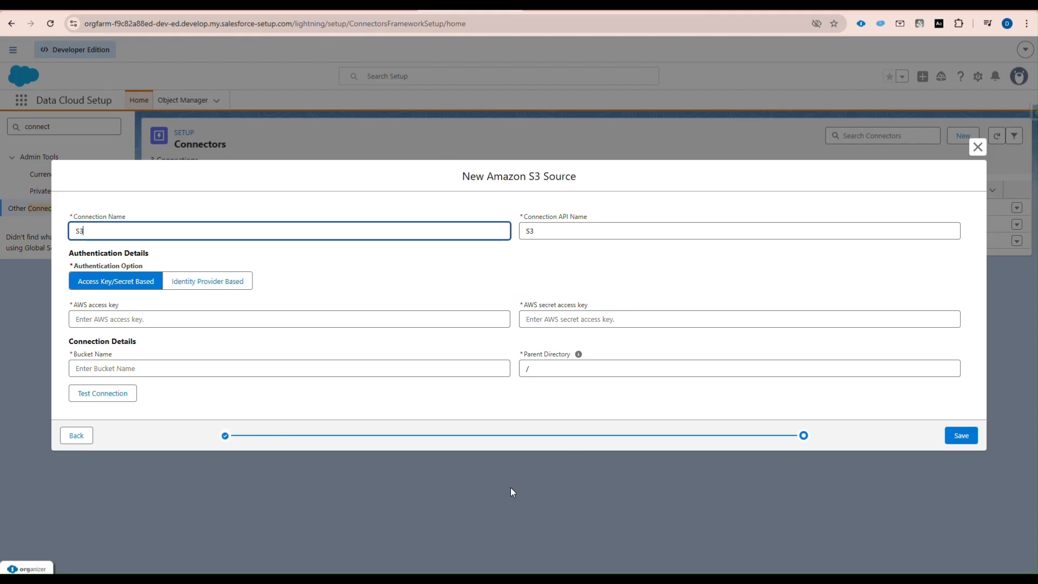
# - Close the New Amazon S3 Source form without saving
pyautogui.click(539, 369)
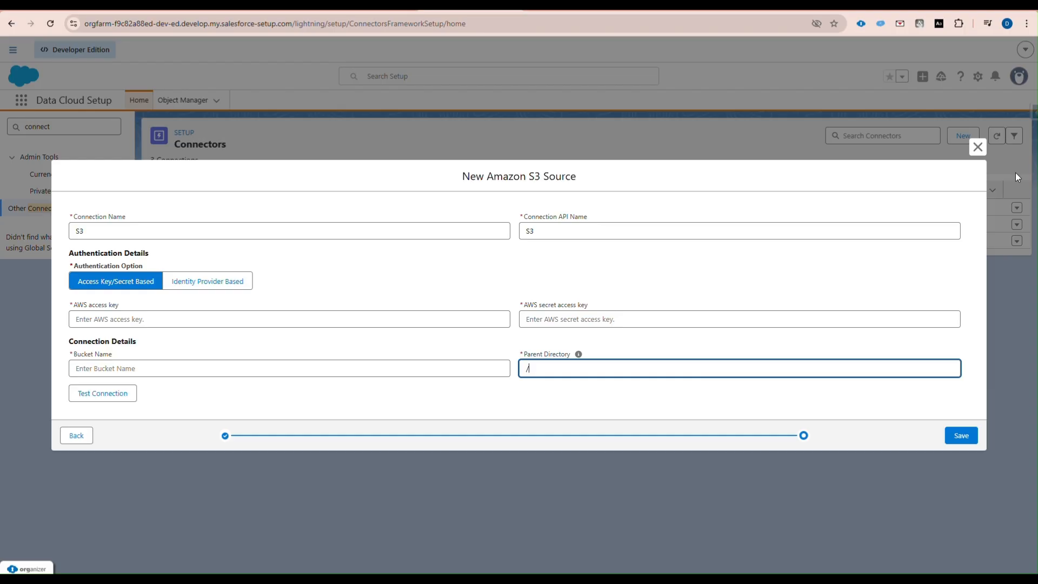
pyautogui.click(977, 147)
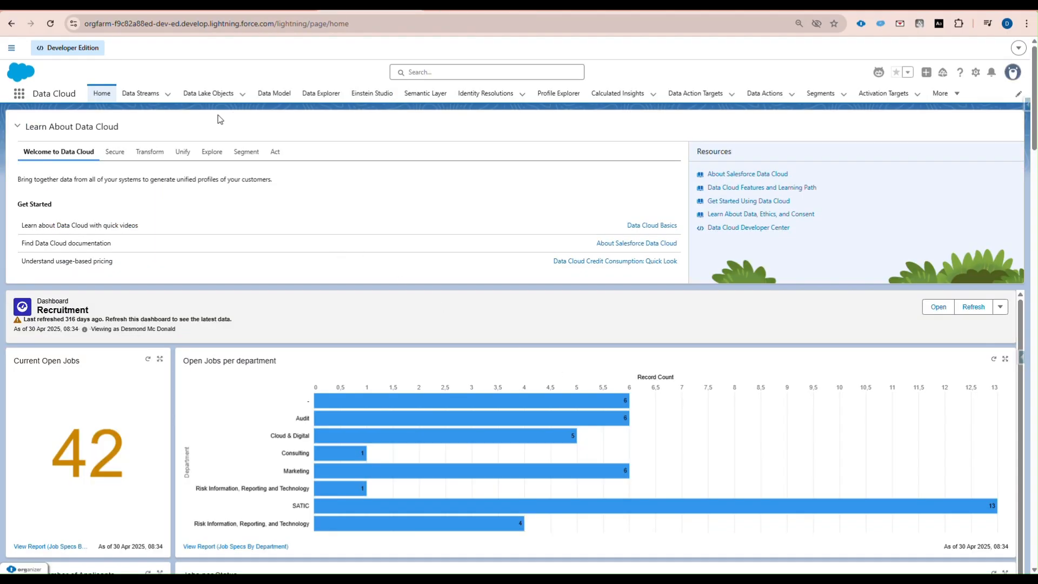
# - Start a new data lake object from external files stored in Amazon S3
pyautogui.click(211, 93)
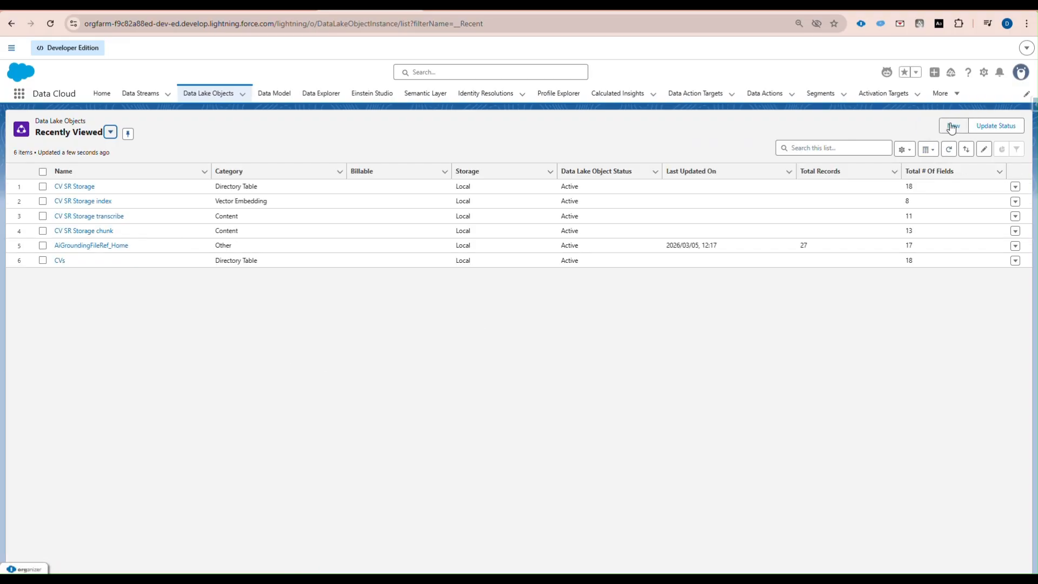
pyautogui.click(953, 126)
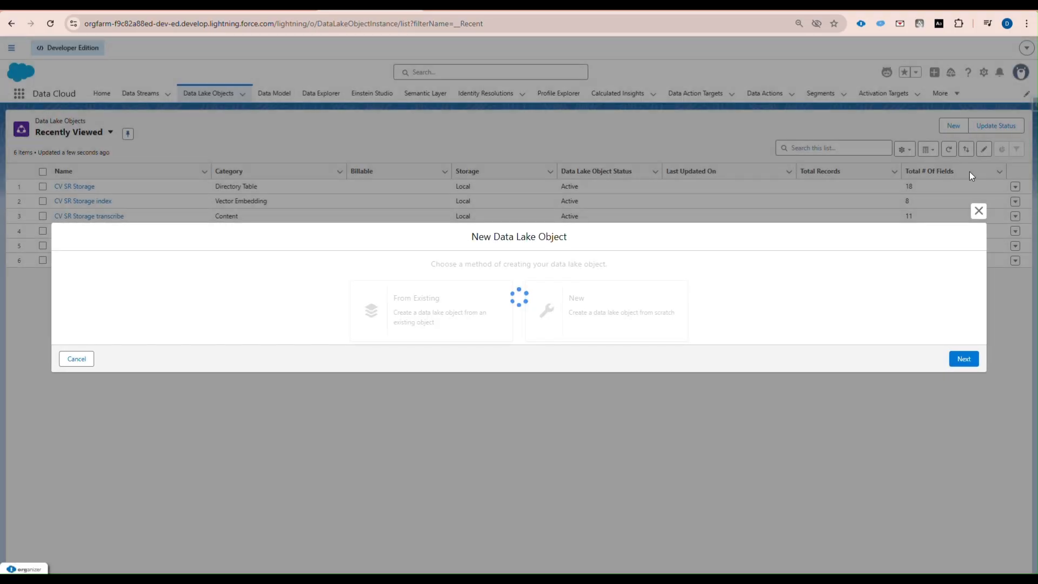
pyautogui.click(250, 313)
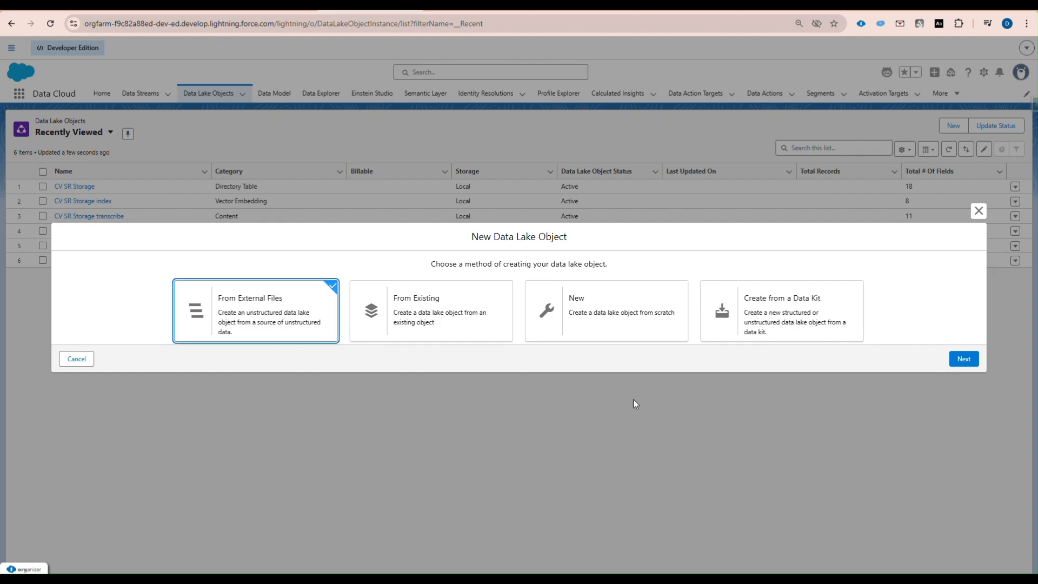
pyautogui.click(964, 359)
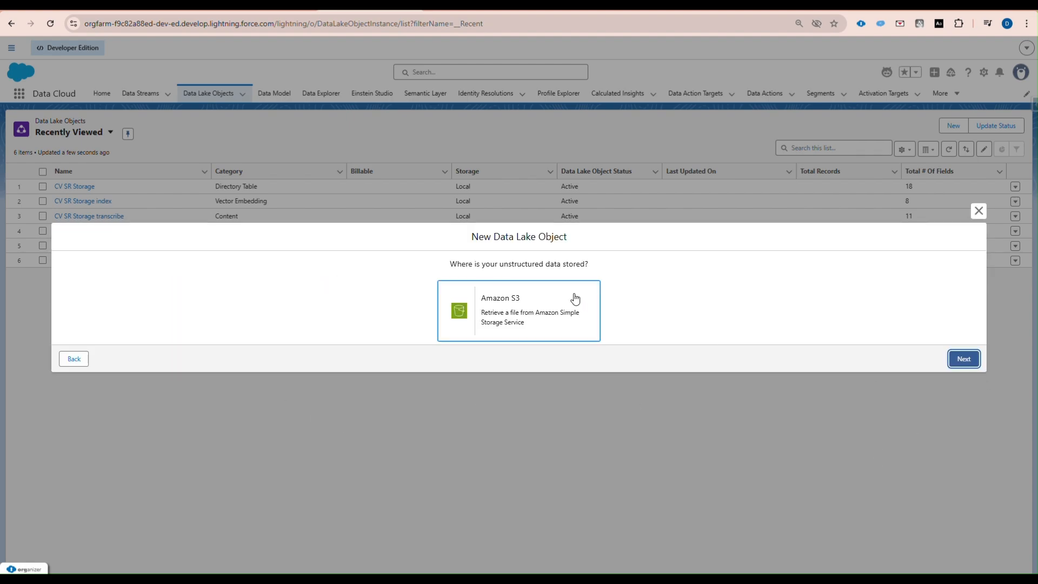
pyautogui.click(487, 315)
pyautogui.click(963, 359)
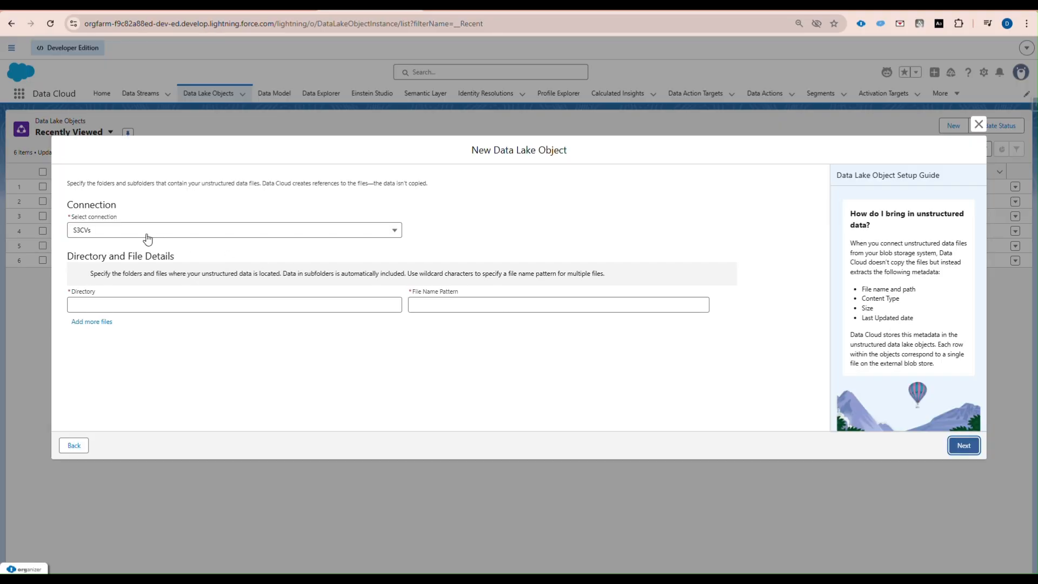
# - Use connection S3CVs with directory '/' and file pattern '*.pdf', then continue to naming
pyautogui.click(114, 234)
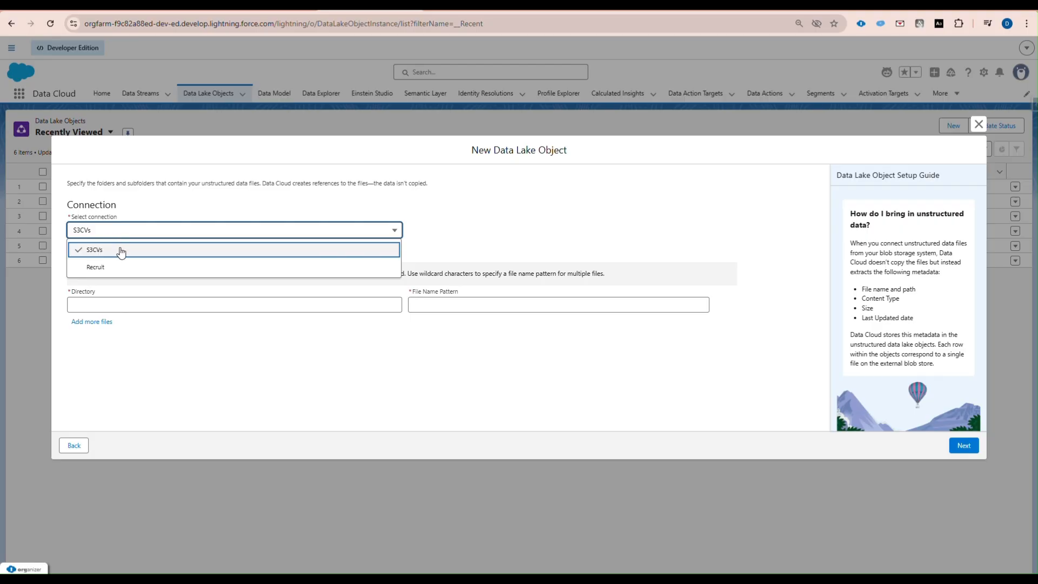
pyautogui.click(121, 253)
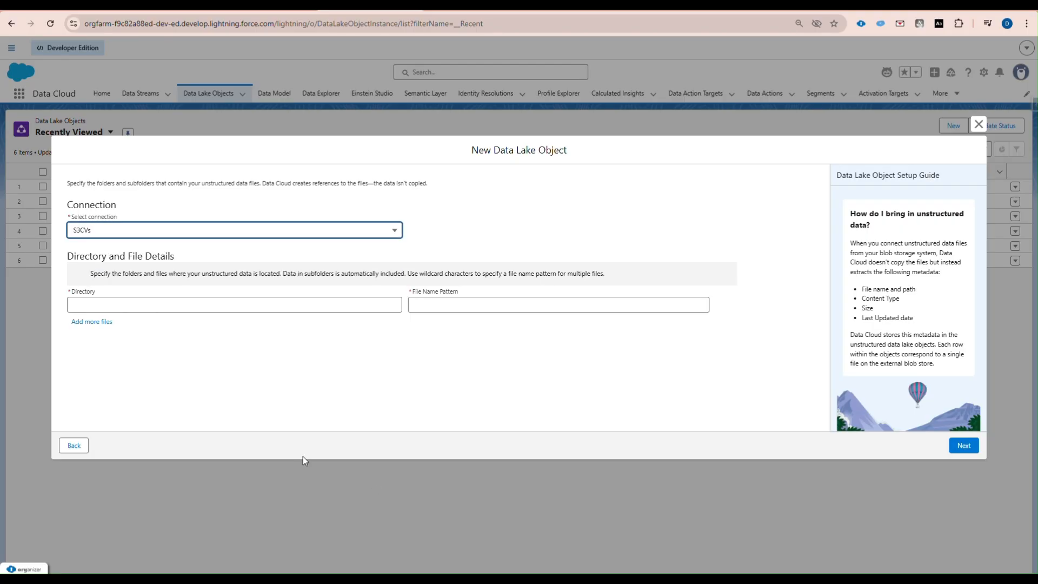
pyautogui.click(120, 305)
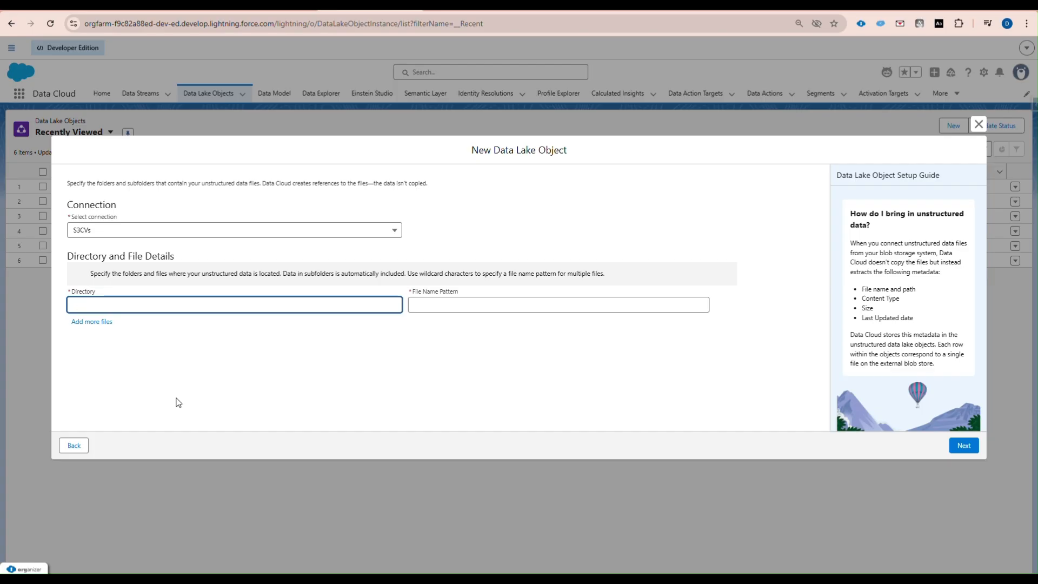
pyautogui.write('/')
pyautogui.click(413, 305)
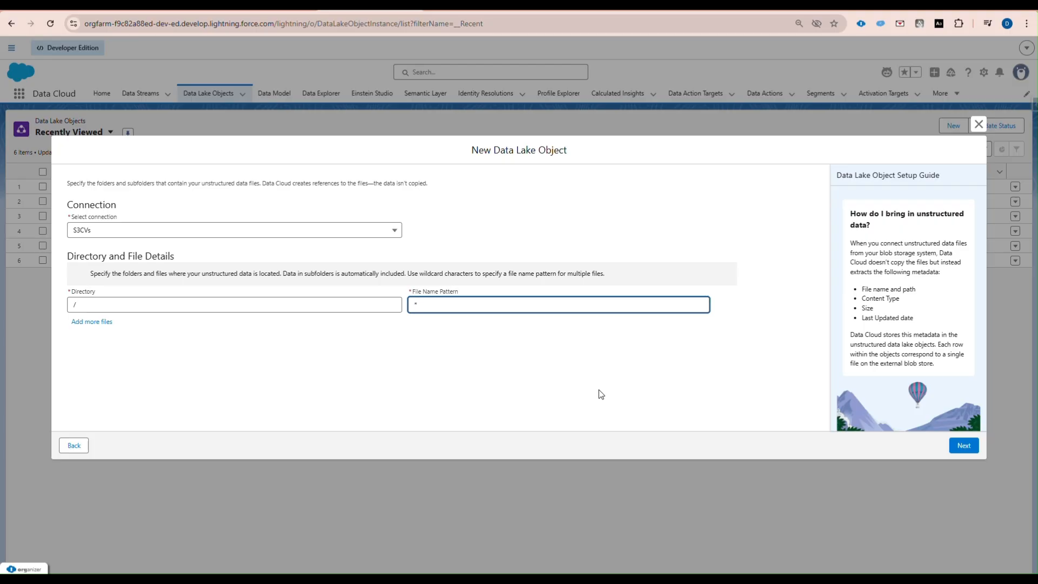
pyautogui.write('*.pdf')
pyautogui.click(973, 452)
pyautogui.click(159, 274)
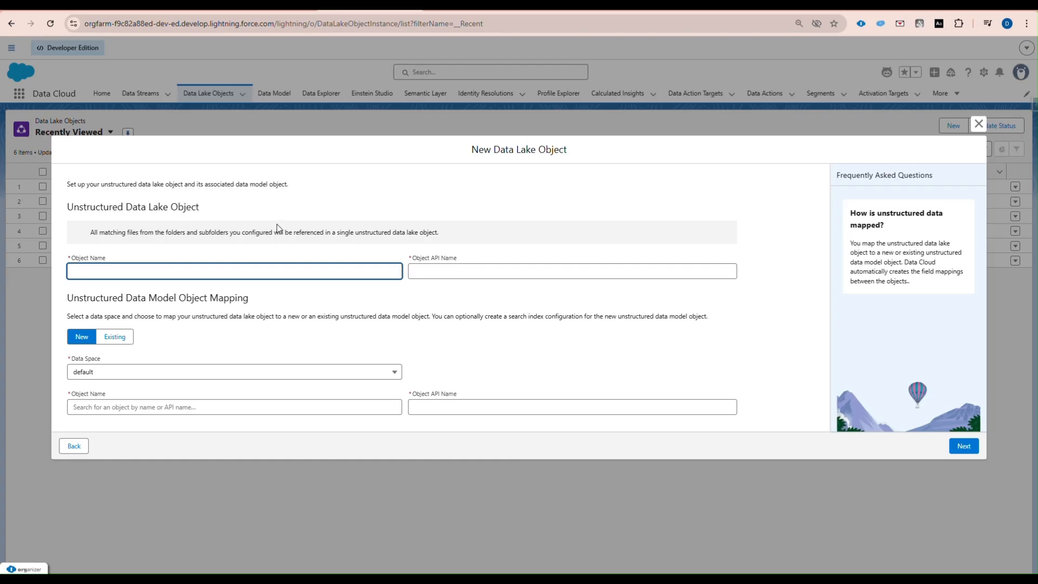
# - Name both the data lake object and data model object 'Test' and continue
pyautogui.write('Test')
pyautogui.click(109, 407)
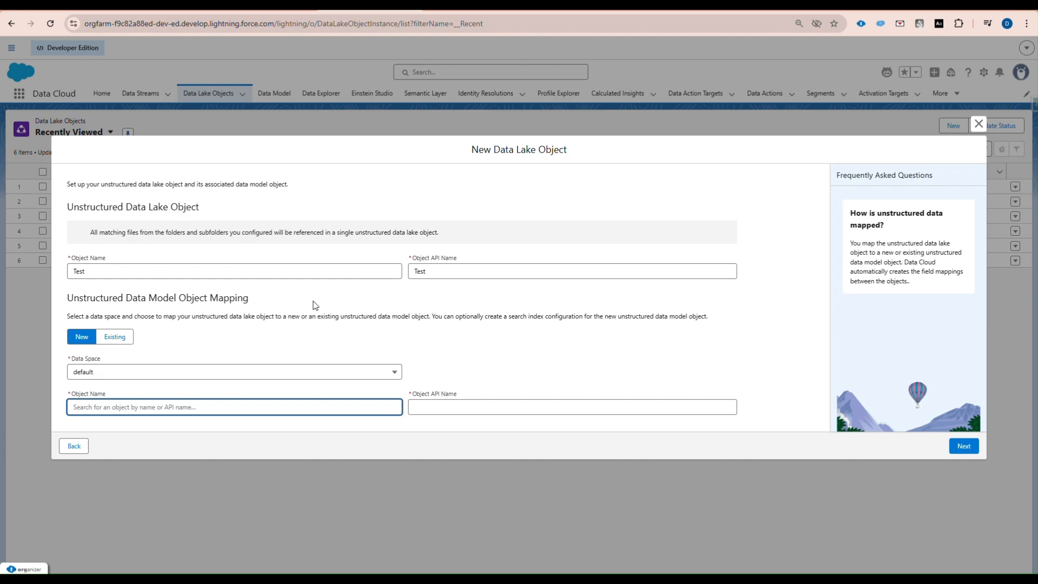
pyautogui.write('Test')
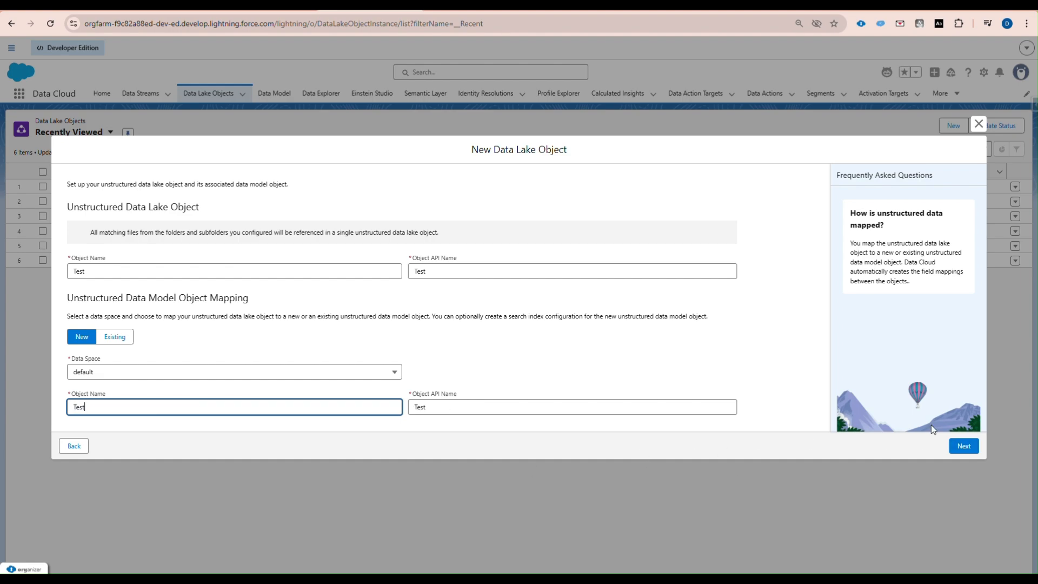
pyautogui.click(964, 448)
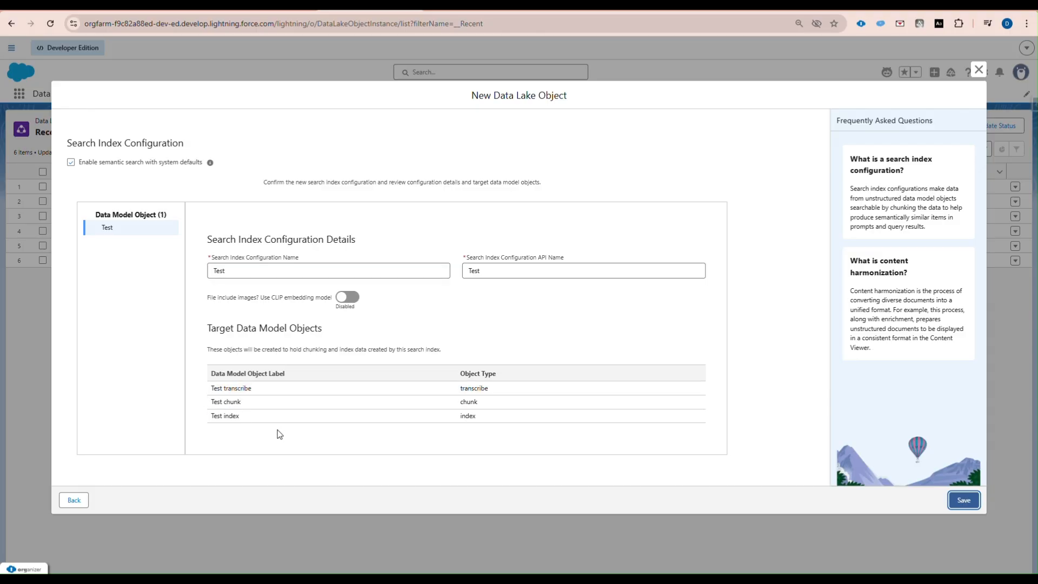
# - Inspect the Test chunk and Test index target objects, then close the wizard unsaved
pyautogui.doubleClick(238, 402)
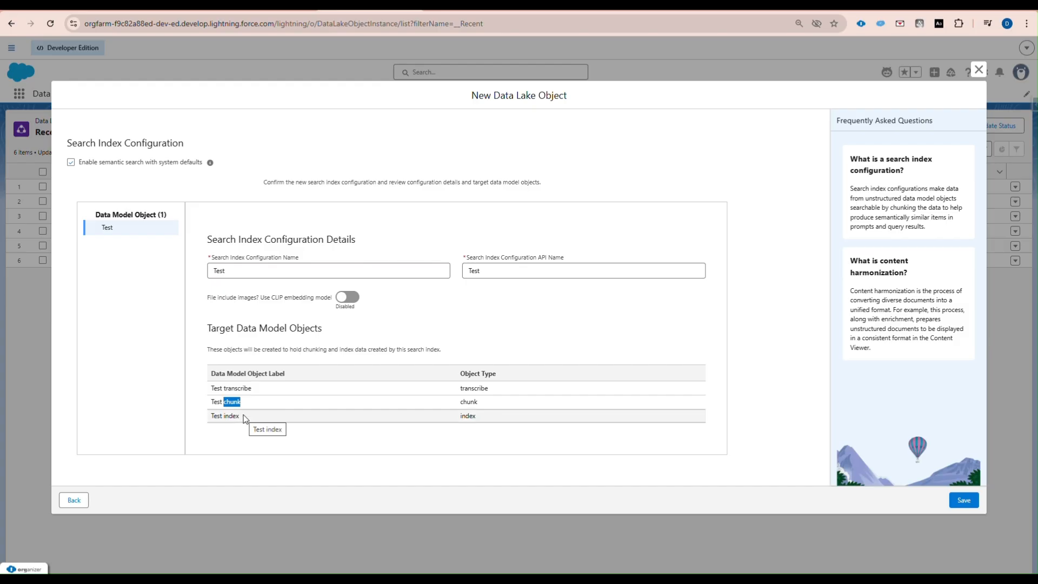
pyautogui.moveTo(242, 415); pyautogui.dragTo(223, 415)
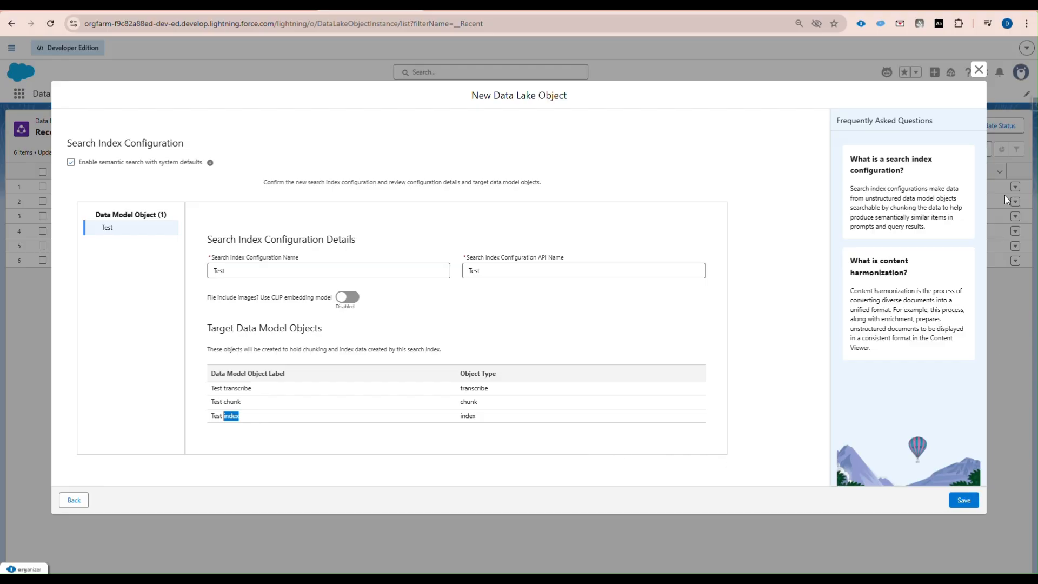
pyautogui.click(979, 70)
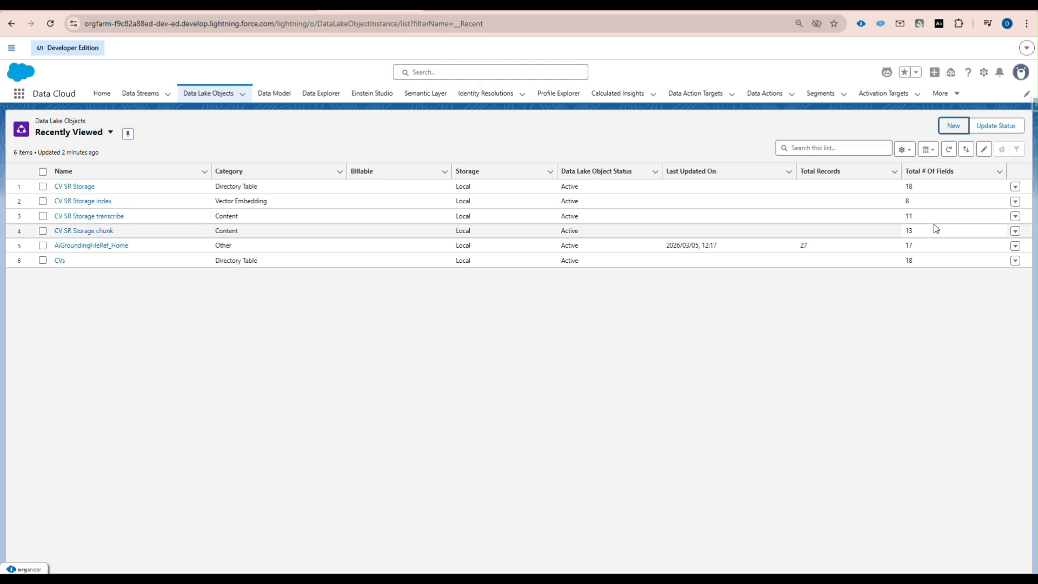
# - Glance at the More tab pages, then switch to the Word integration guide
pyautogui.click(943, 93)
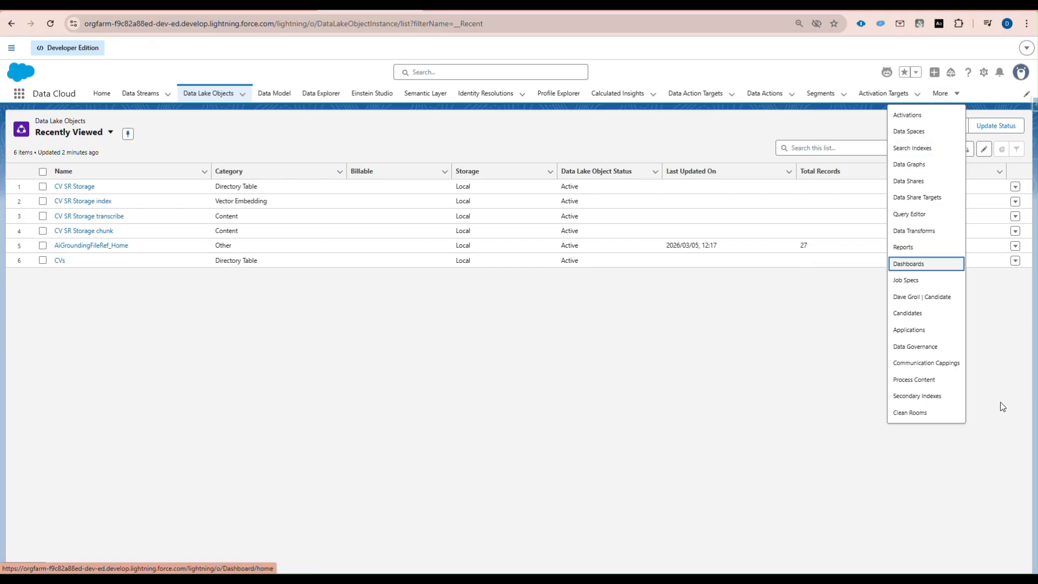
pyautogui.click(967, 401)
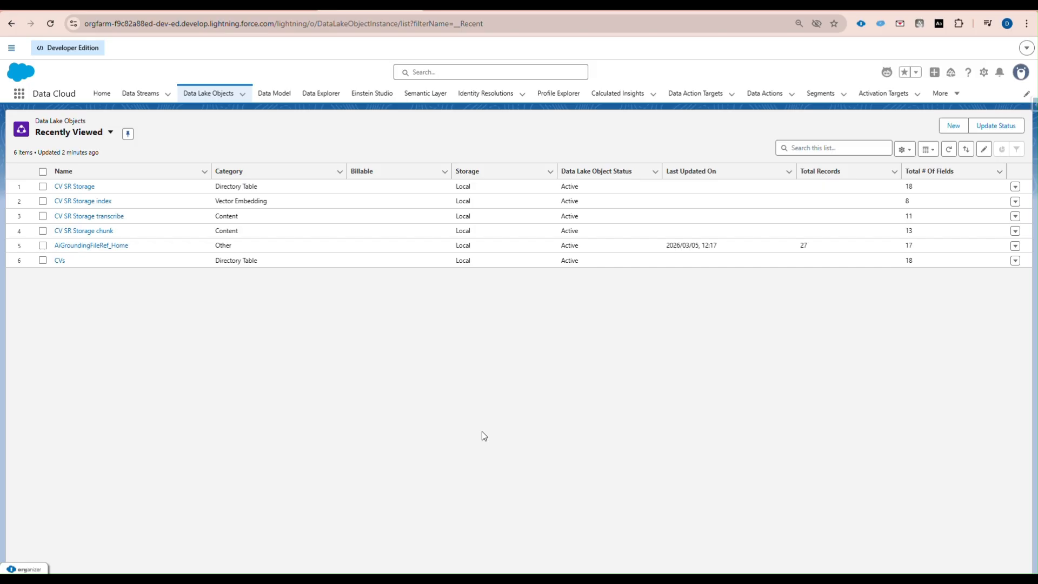
pyautogui.press('super+Tab')
pyautogui.click(514, 369)
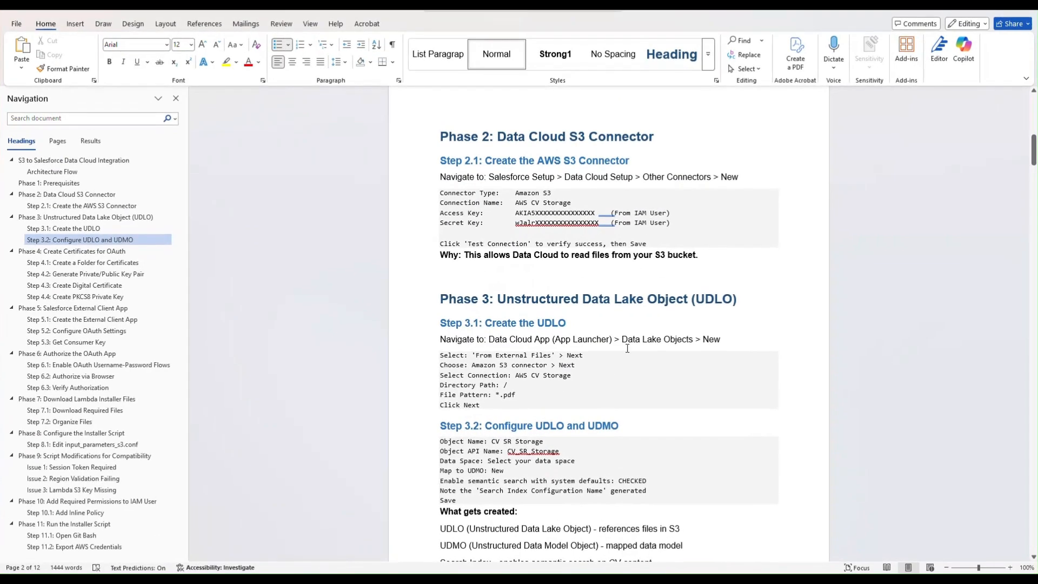
# - Read the Phase 4 OAuth certificate steps in the guide, then bring up Task View
pyautogui.scroll(-10, 627, 349)
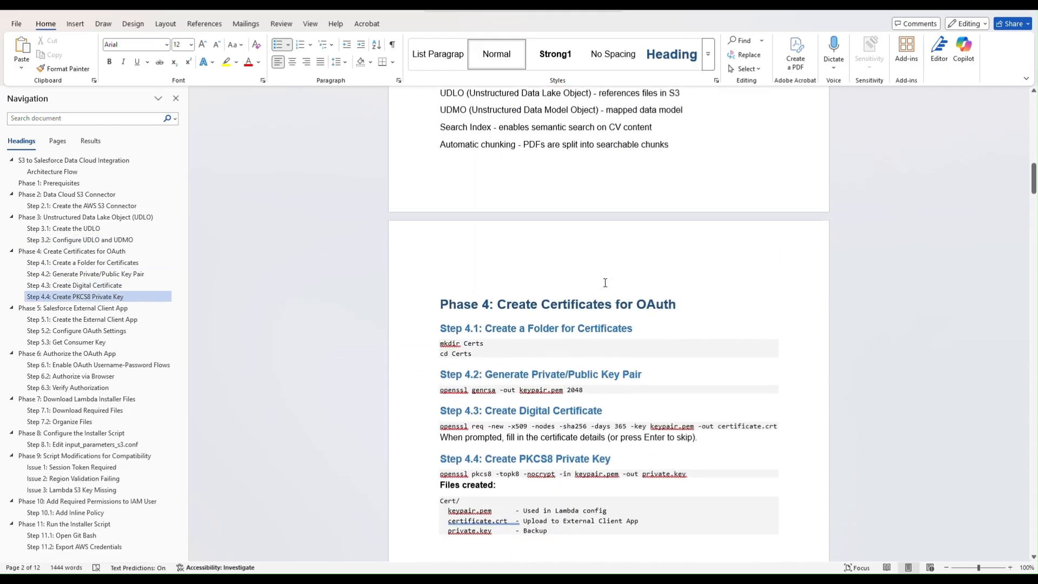
pyautogui.scroll(-5, 605, 282)
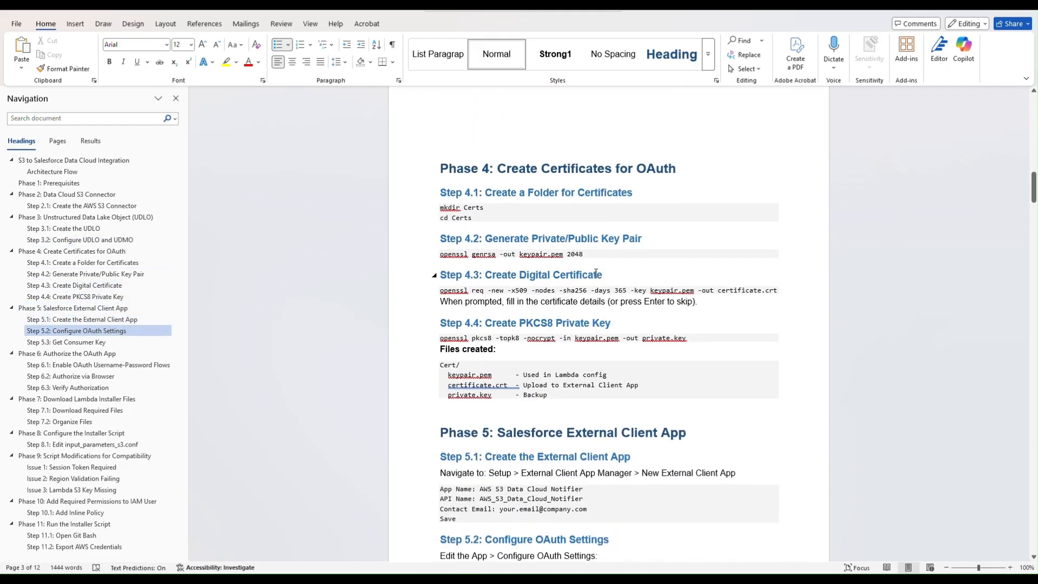
pyautogui.scroll(-3, 573, 189)
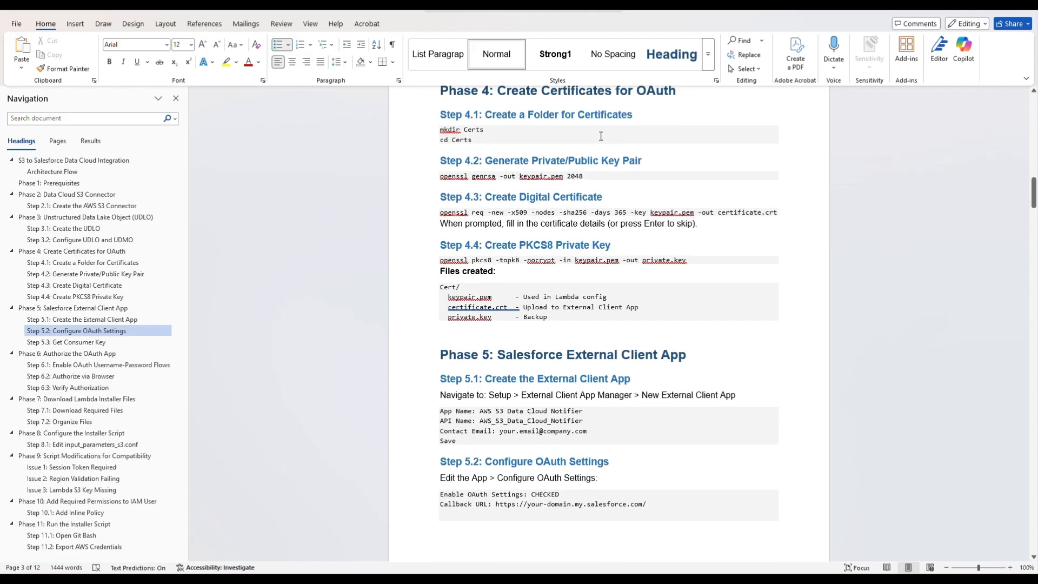
pyautogui.scroll(1, 597, 346)
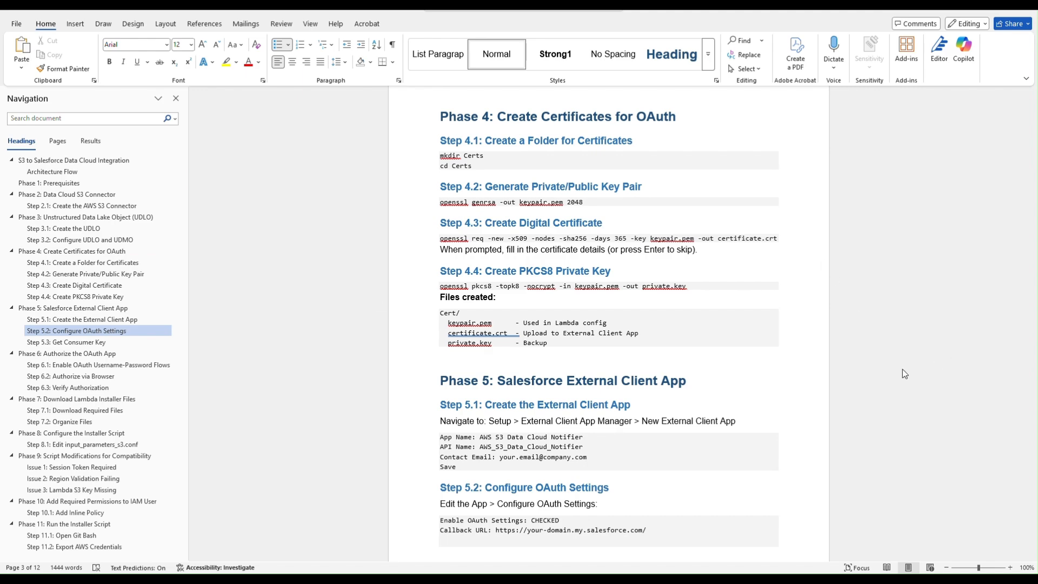
pyautogui.press('super+Tab')
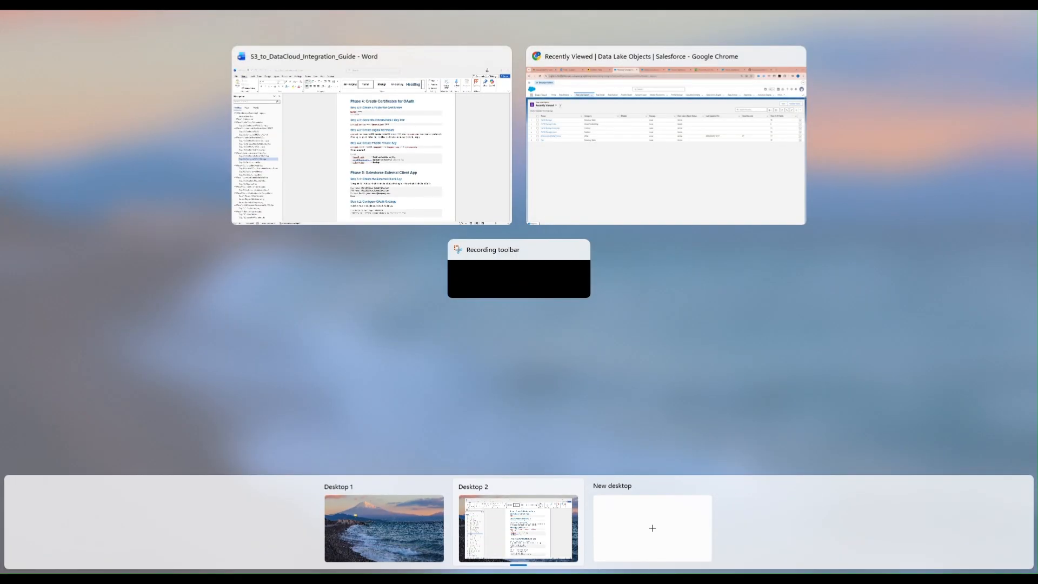
# - On Desktop 1, open Git Bash in the desktop Certs folder beside its Explorer window
pyautogui.press('ctrl+super+Left')
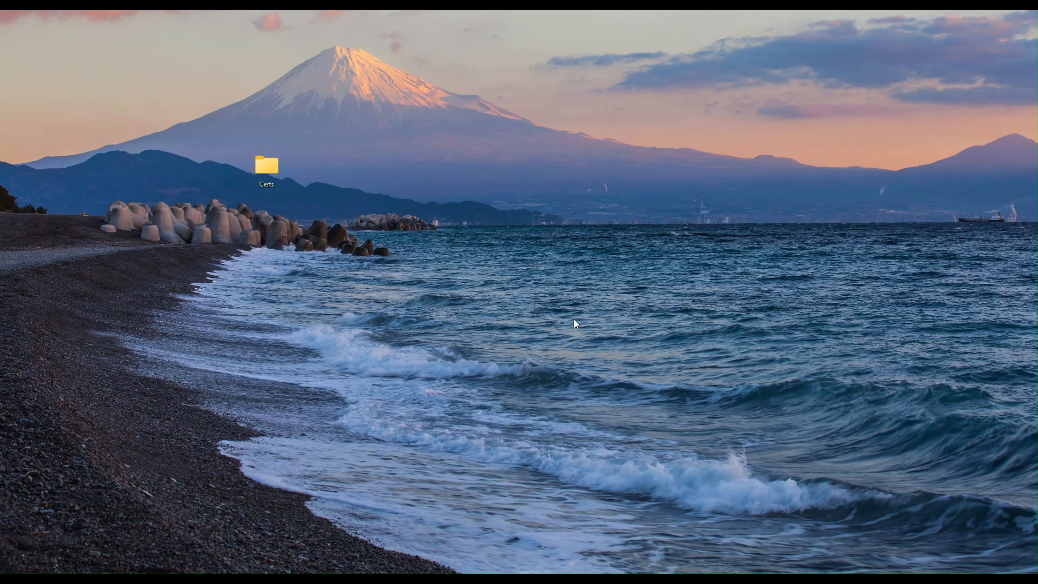
pyautogui.moveTo(0, 179); pyautogui.dragTo(697, 177)
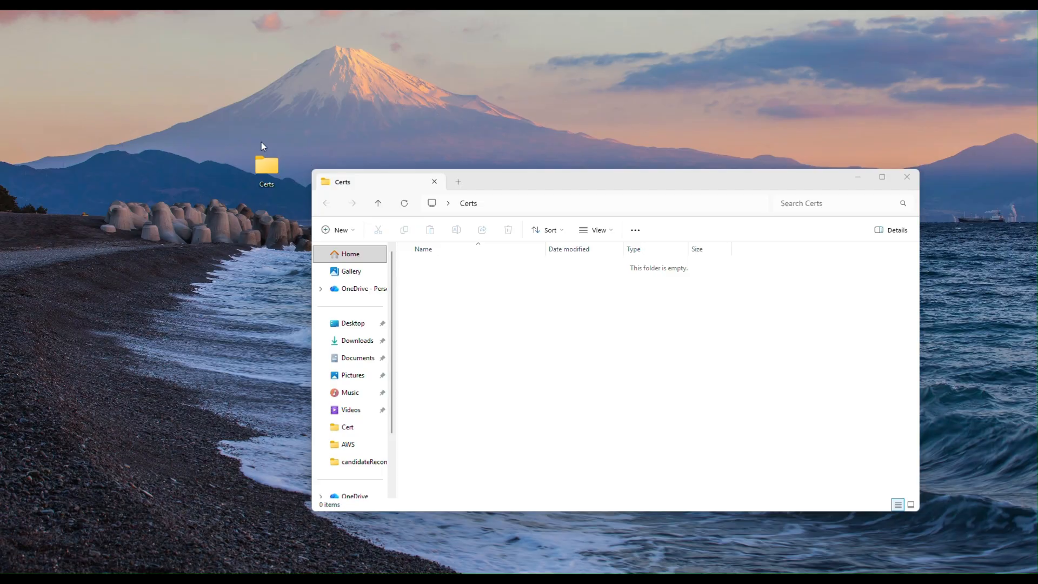
pyautogui.rightClick(272, 170)
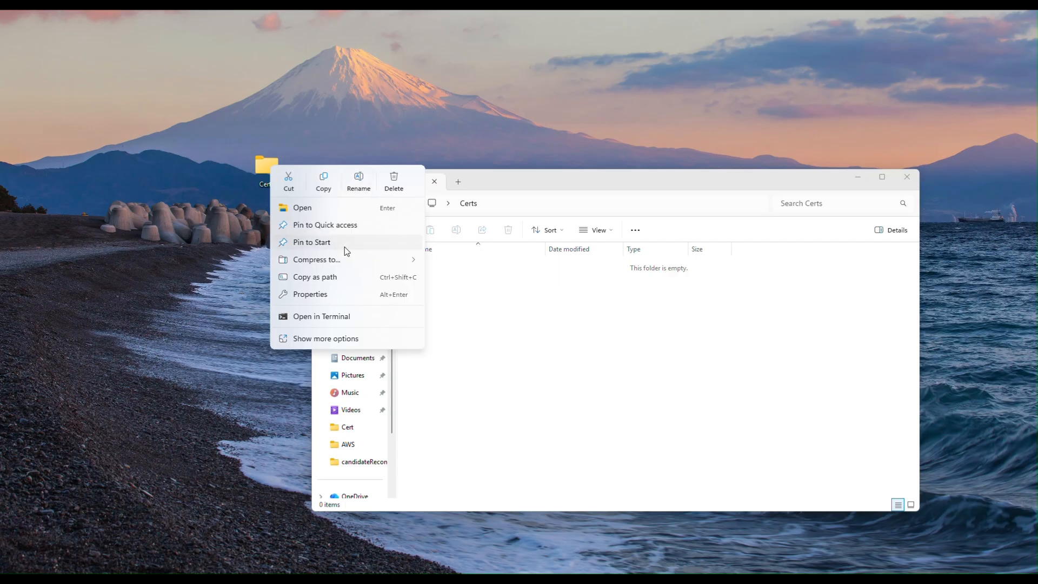
pyautogui.click(329, 341)
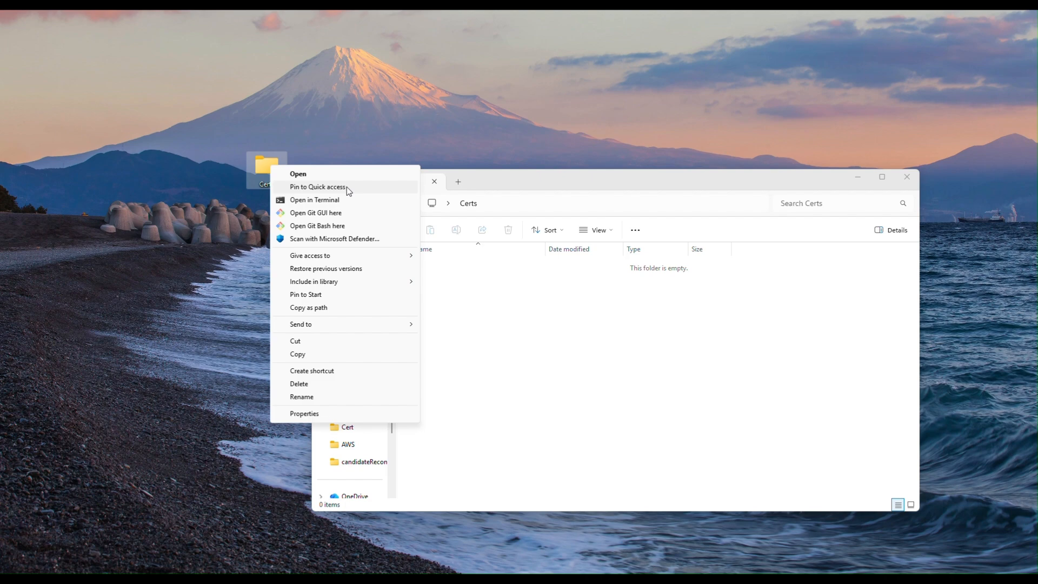
pyautogui.click(310, 226)
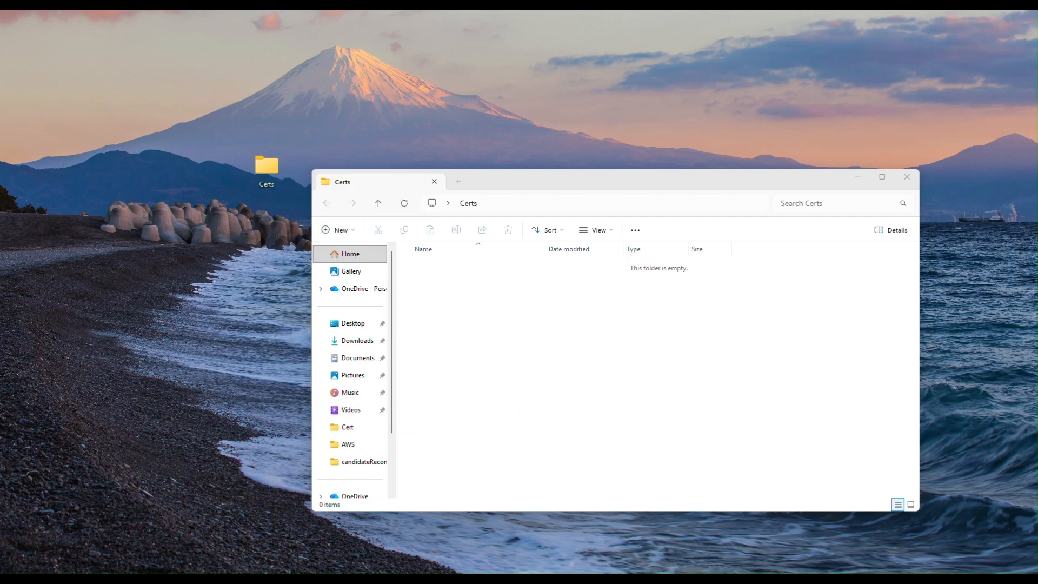
pyautogui.moveTo(2, 162); pyautogui.dragTo(799, 65)
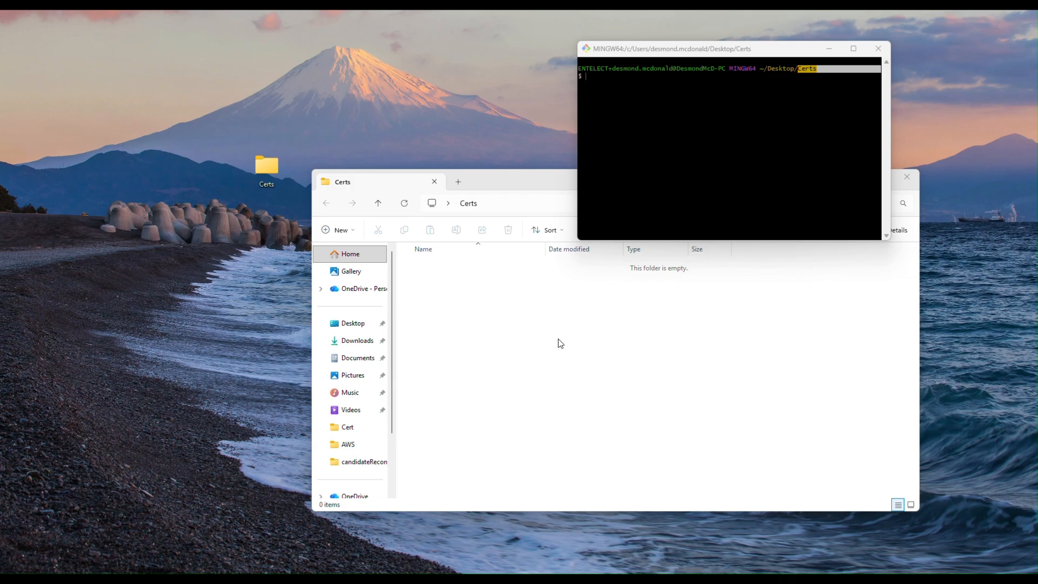
# - Select the Step 4.2 openssl genrsa key-generation command in the Word guide
pyautogui.press('super+Tab')
pyautogui.click(703, 135)
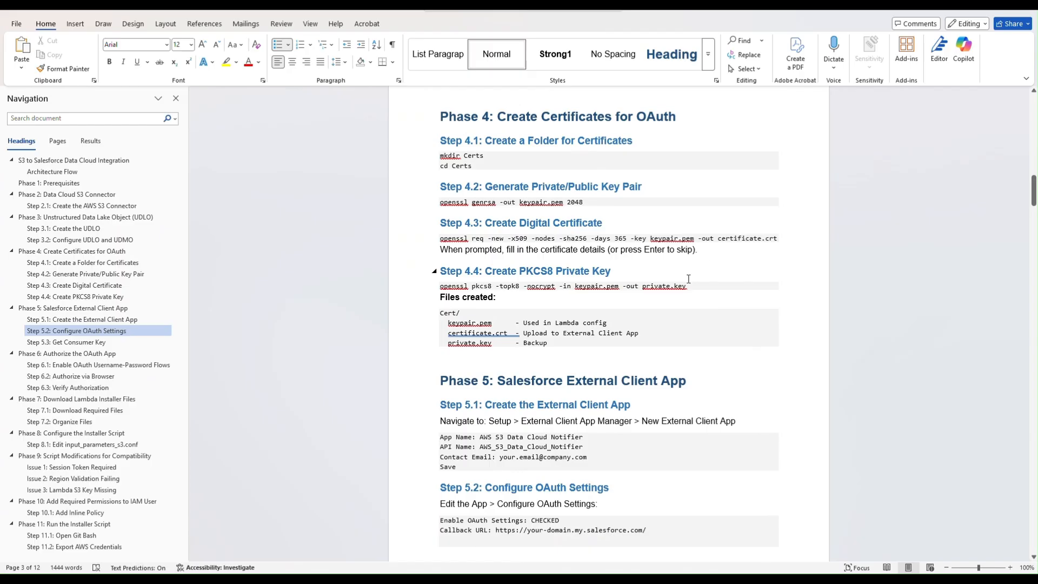
pyautogui.moveTo(594, 202); pyautogui.dragTo(442, 203)
pyautogui.press('super+c')
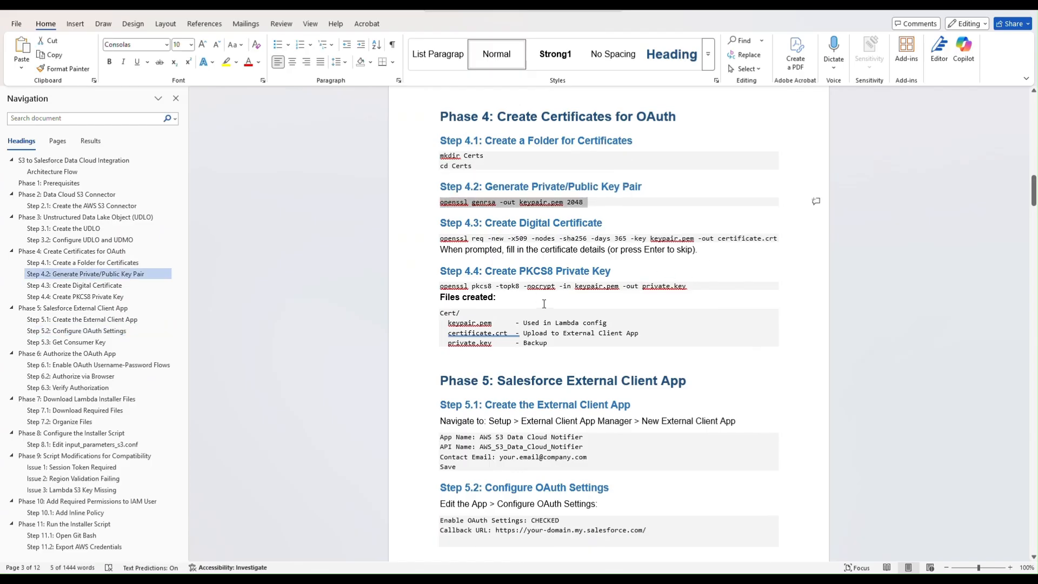
# - Run openssl genrsa -out keypair.pem 2048 in Git Bash to create the private key in Certs
pyautogui.press('super+Tab')
pyautogui.click(513, 155)
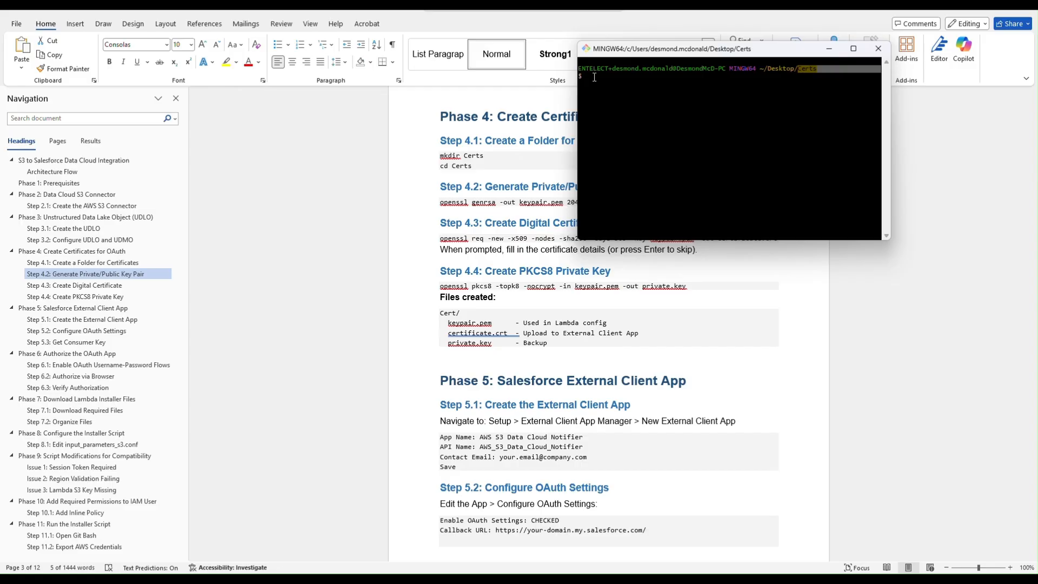
pyautogui.click(621, 123)
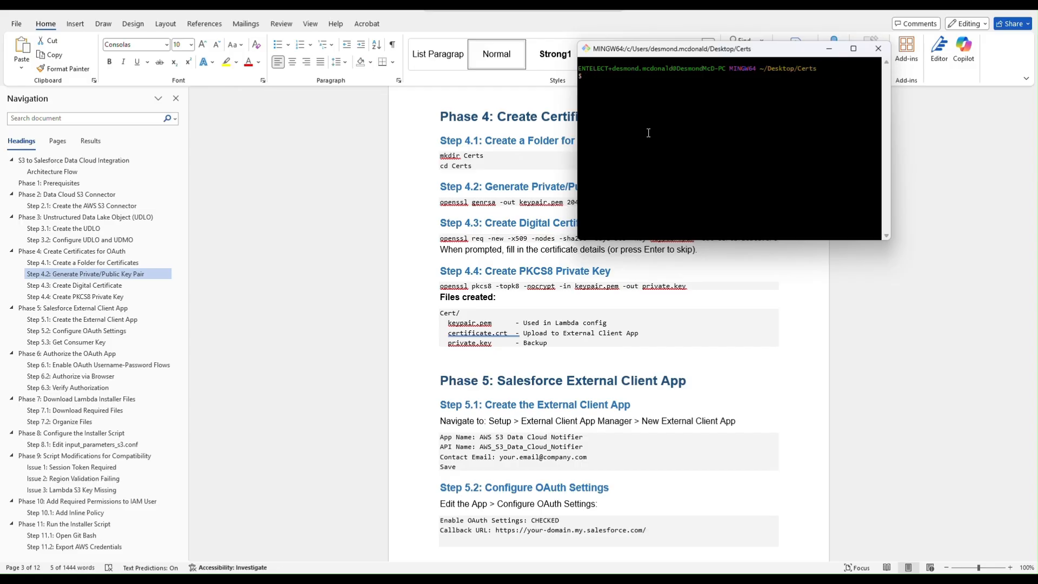
pyautogui.hotkey('ctrl', 'v')
pyautogui.press('BackSpace')
pyautogui.rightClick(589, 76)
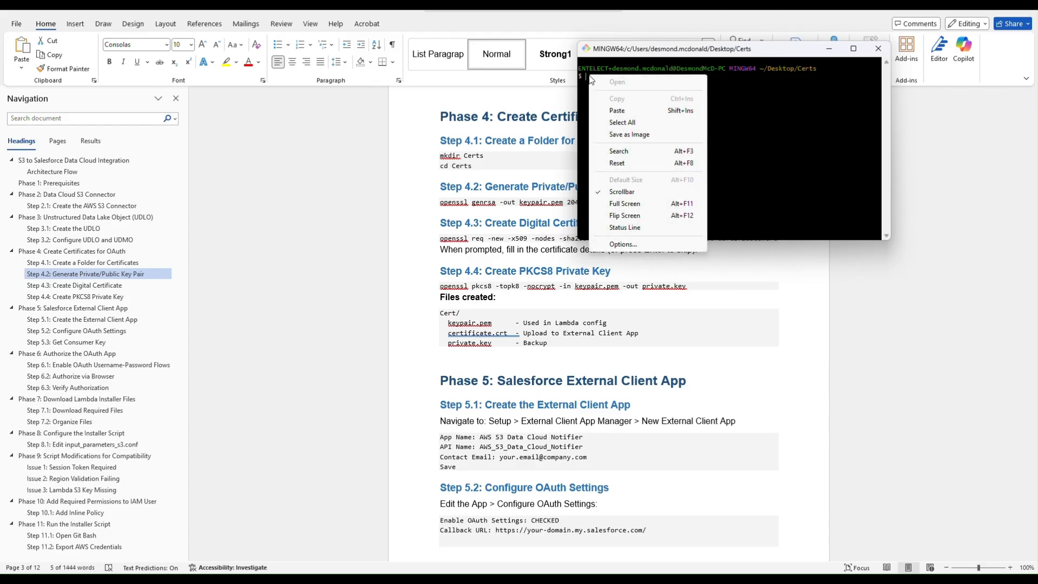
pyautogui.click(616, 111)
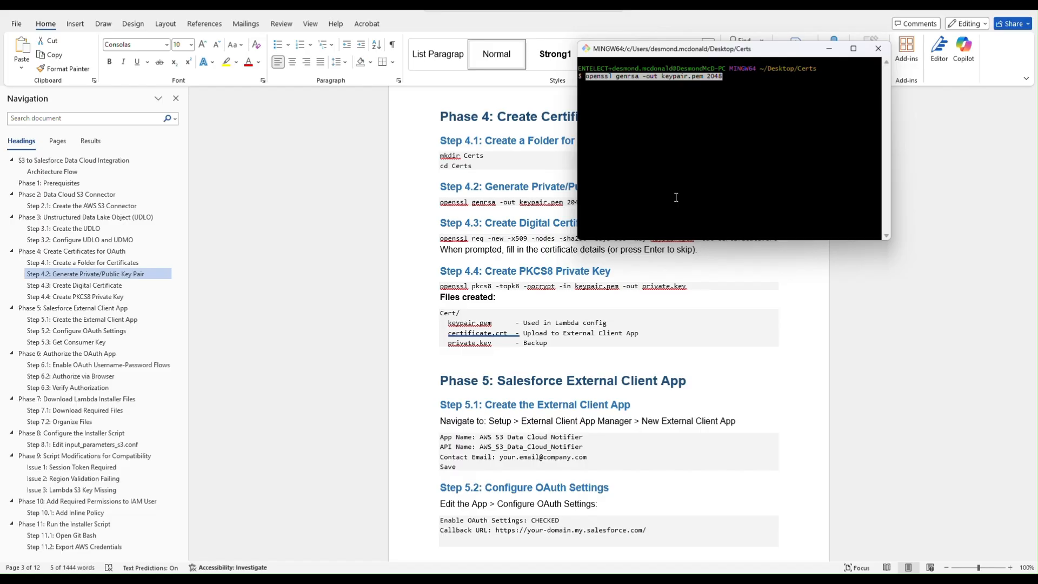
pyautogui.press('Return')
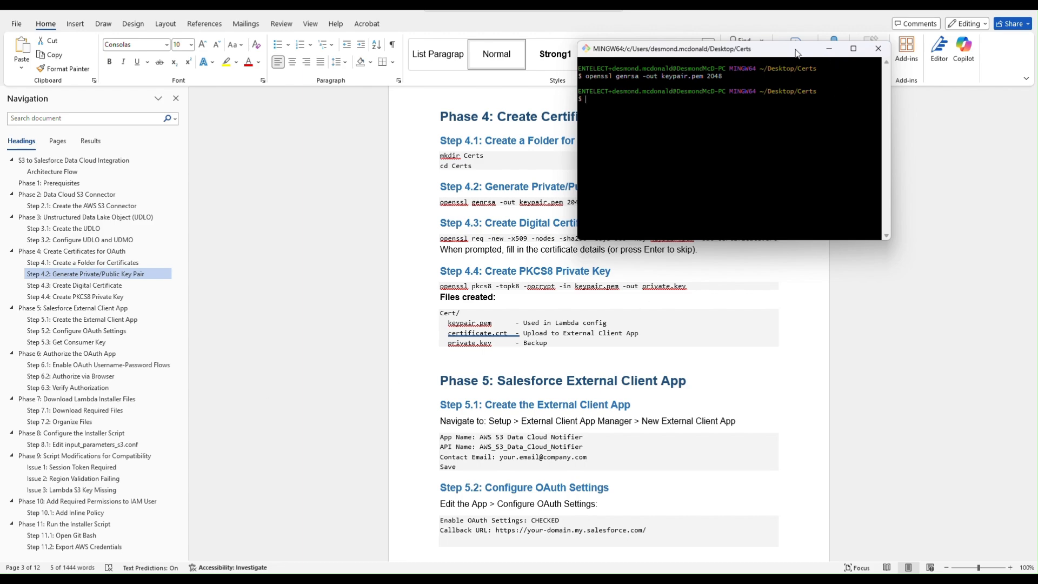
pyautogui.moveTo(798, 51); pyautogui.dragTo(888, 6)
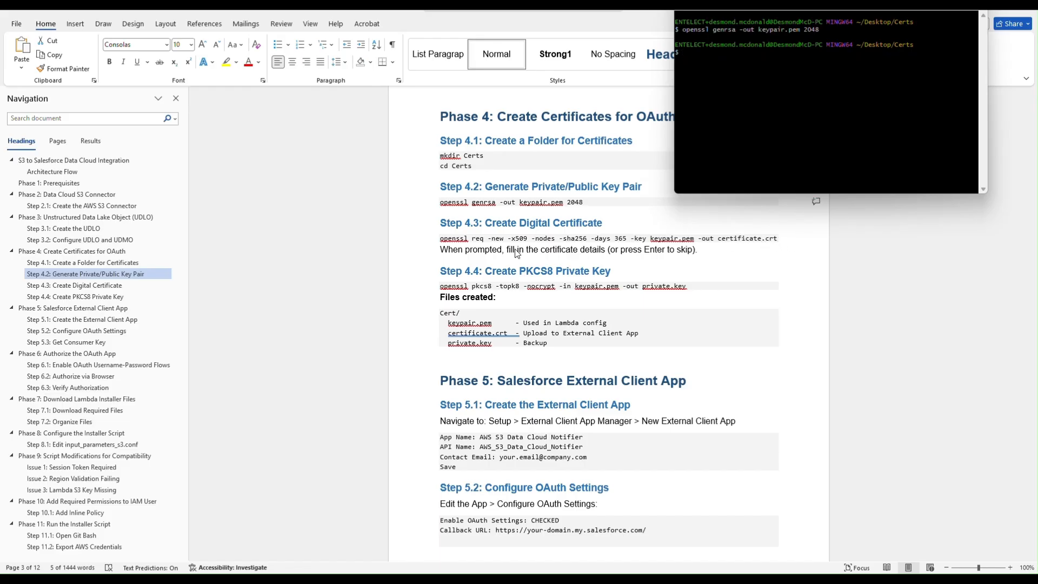
pyautogui.click(506, 243)
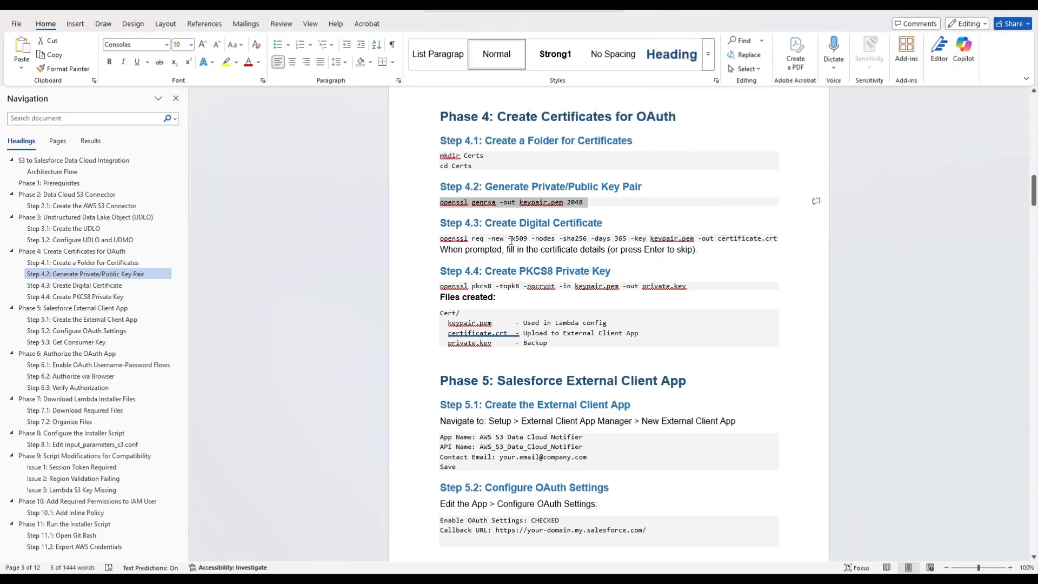
# - Run the Step 4.3 openssl req command for a 365-day self-signed certificate.crt in Git Bash
pyautogui.moveTo(440, 238); pyautogui.dragTo(781, 238)
pyautogui.press('super+c')
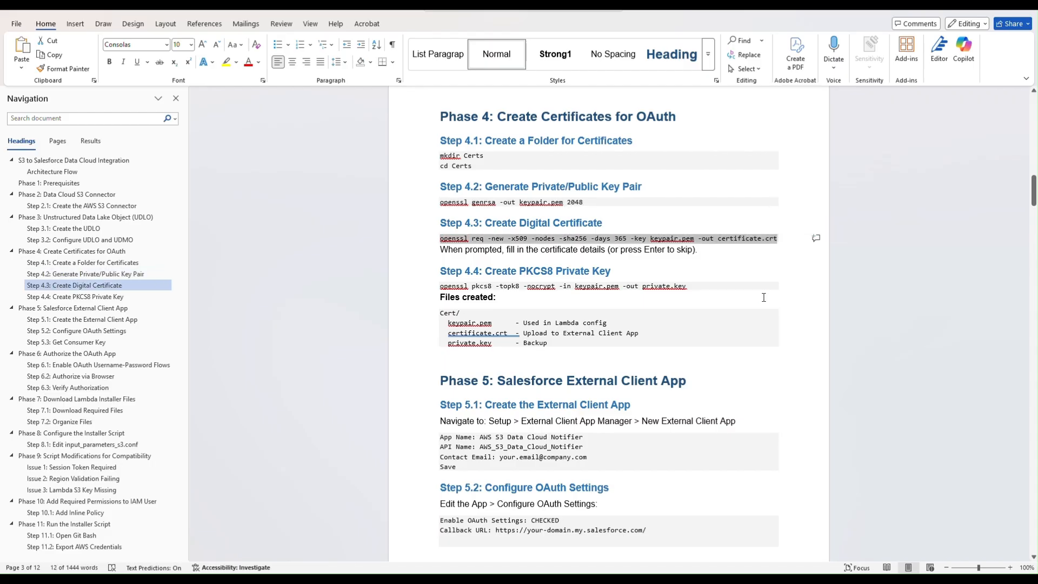
pyautogui.press('super+Tab')
pyautogui.click(574, 138)
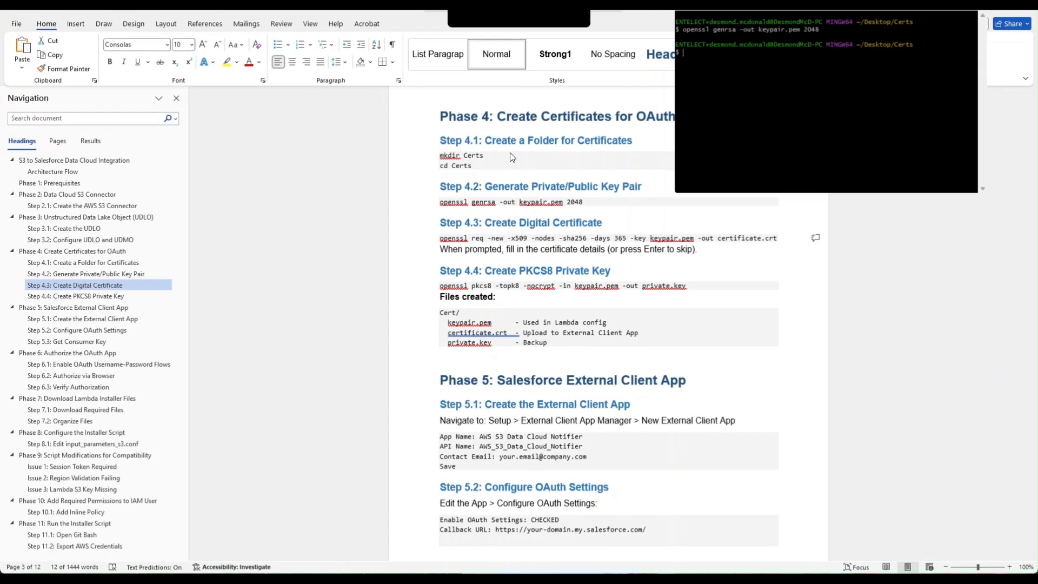
pyautogui.rightClick(705, 53)
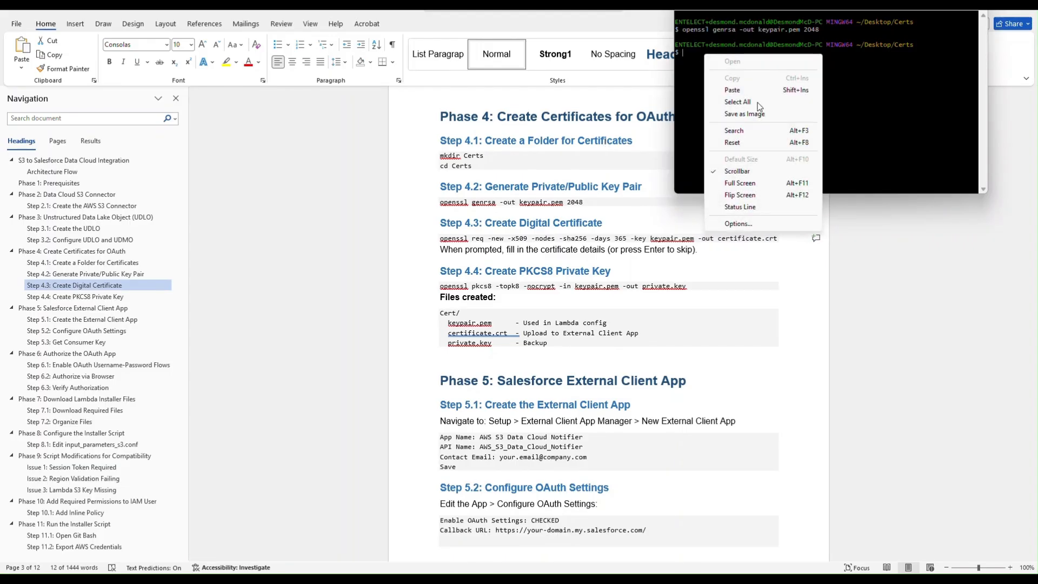
pyautogui.click(744, 90)
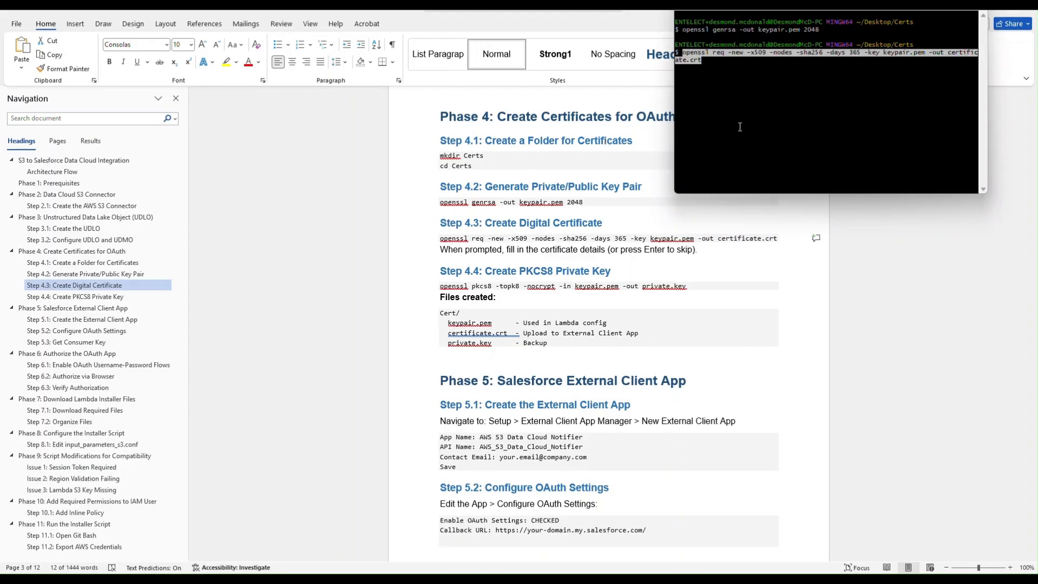
pyautogui.press('Return')
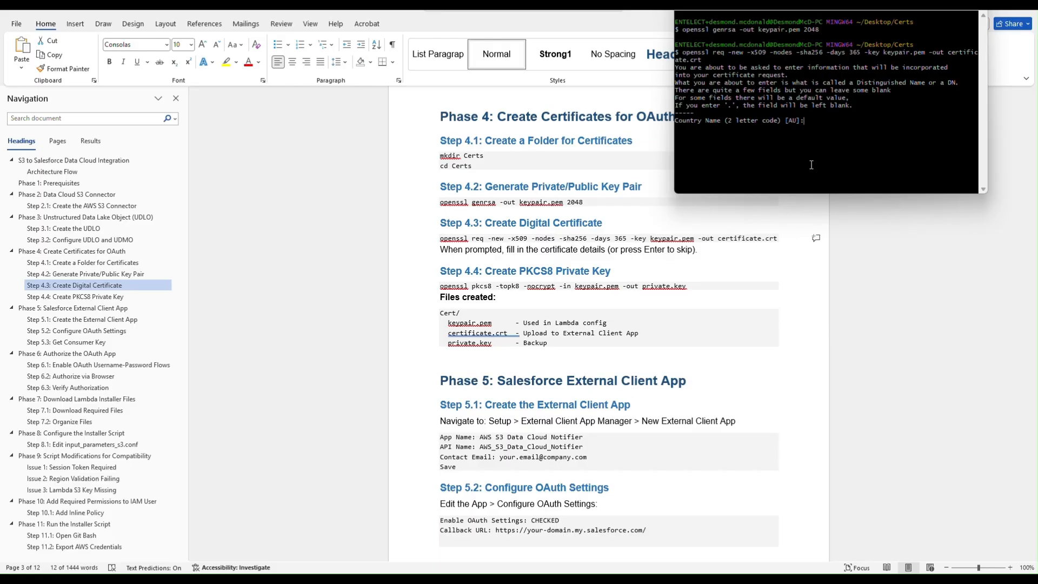
# - Answer the certificate prompts: country ZA, state Gauteng, locality Pretoria, organization McForce, unit Tech
pyautogui.write('ZA')
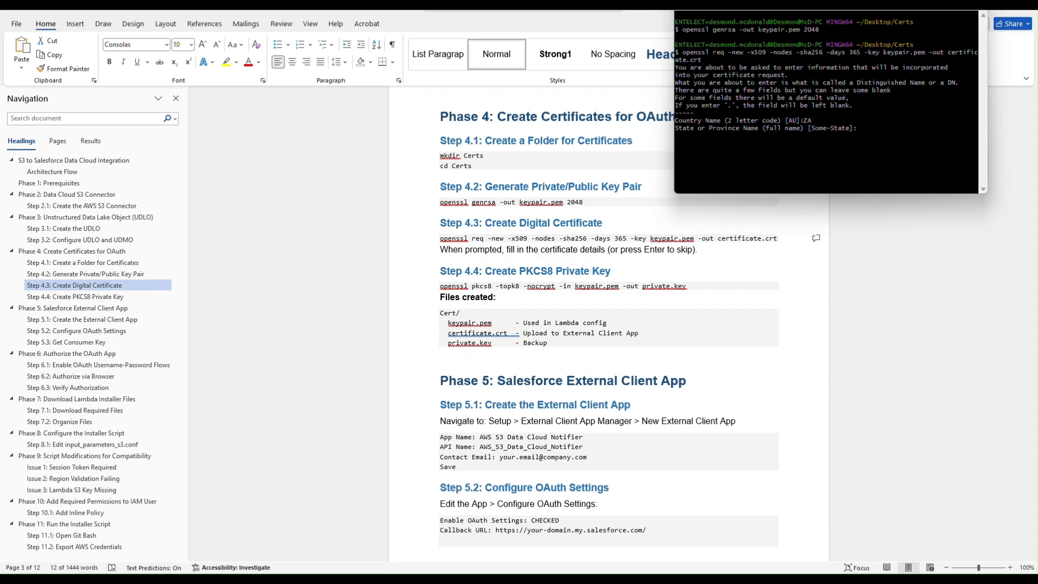
pyautogui.write('Gauteng')
pyautogui.press('Return')
pyautogui.write('Pretoria')
pyautogui.press('Return')
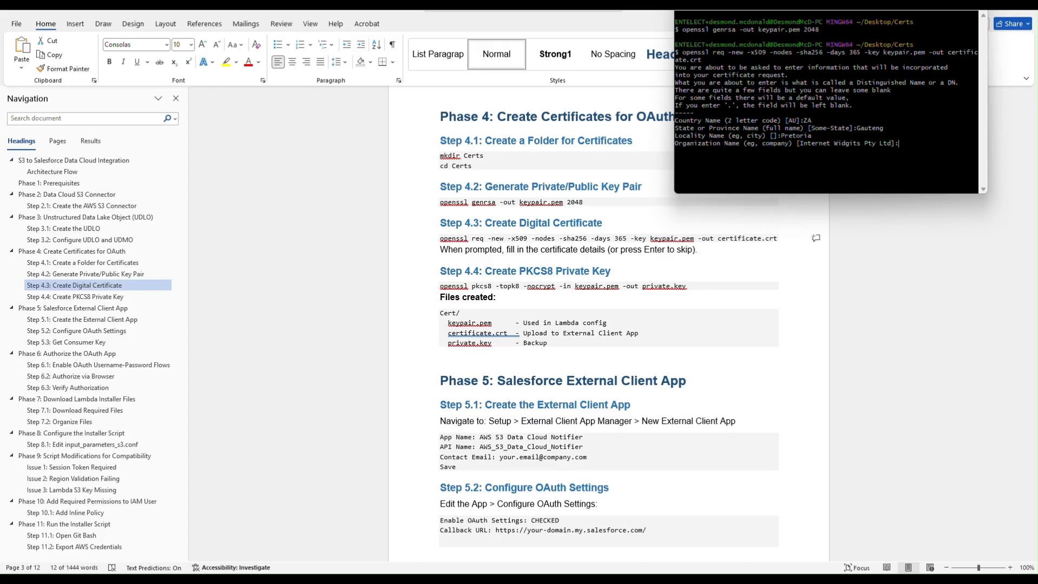
pyautogui.write('McForce')
pyautogui.press('Return')
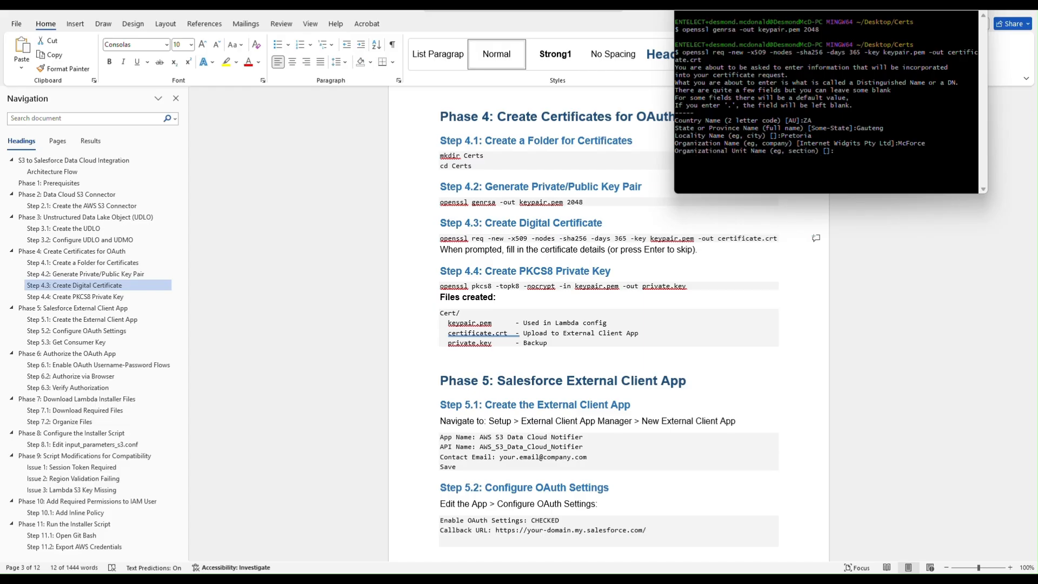
pyautogui.write('Tech')
pyautogui.press('Return')
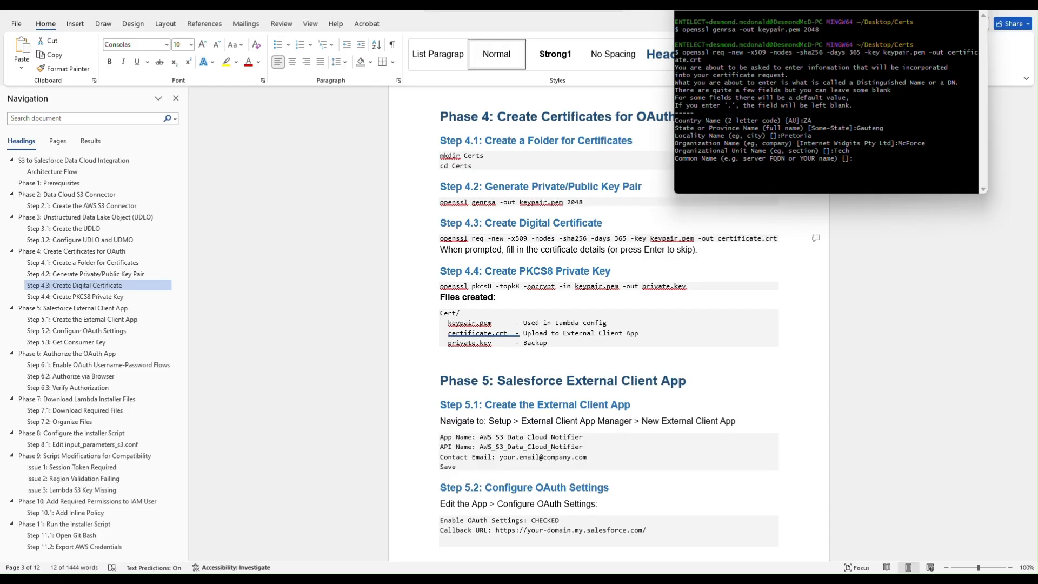
# - Enter the common name and e-mail address to finish the certificate, then show the desktop
pyautogui.write('Desmond')
pyautogui.press('Return')
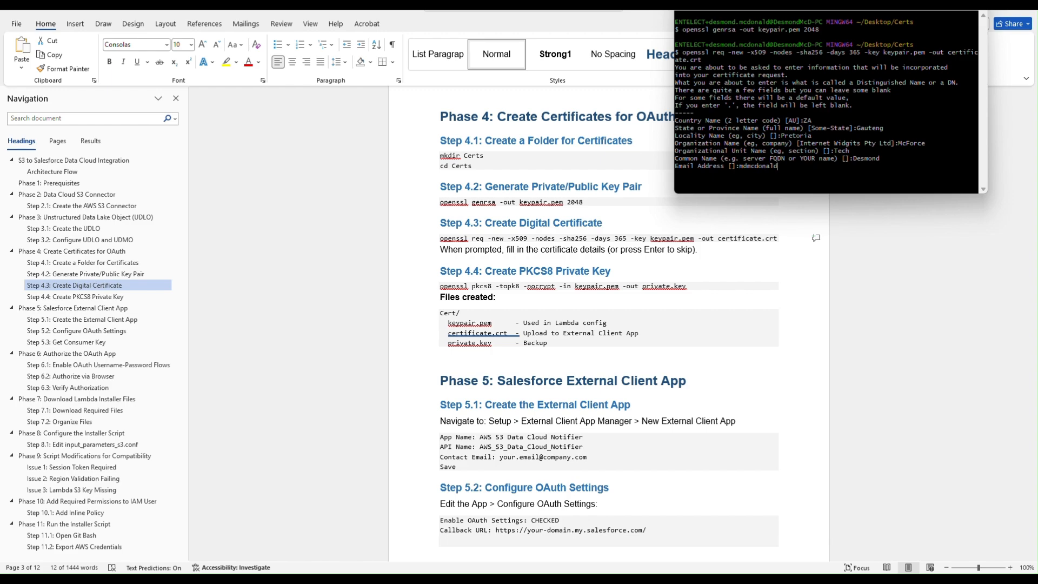
pyautogui.press('Return')
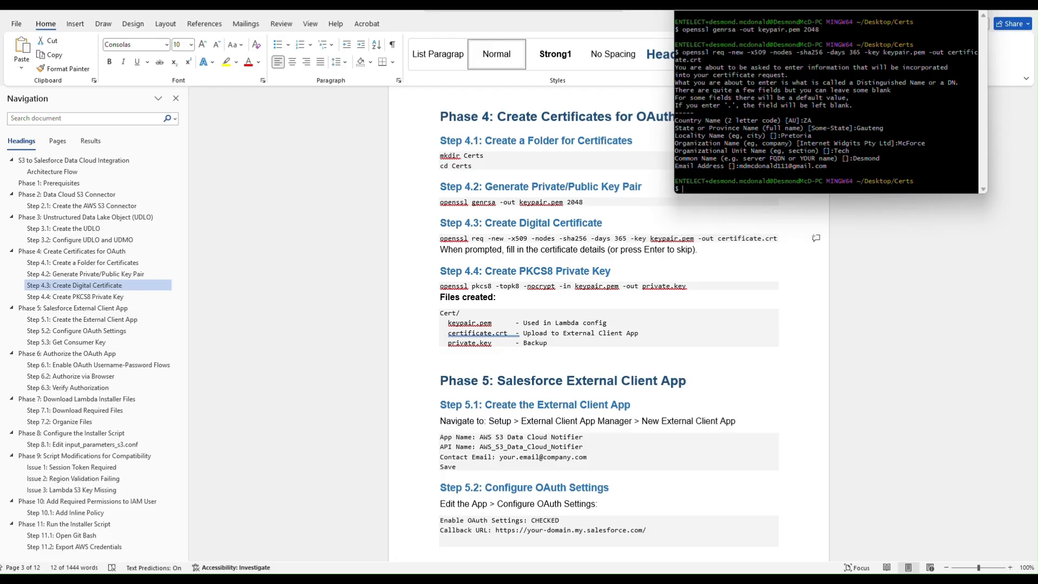
pyautogui.press('super+d')
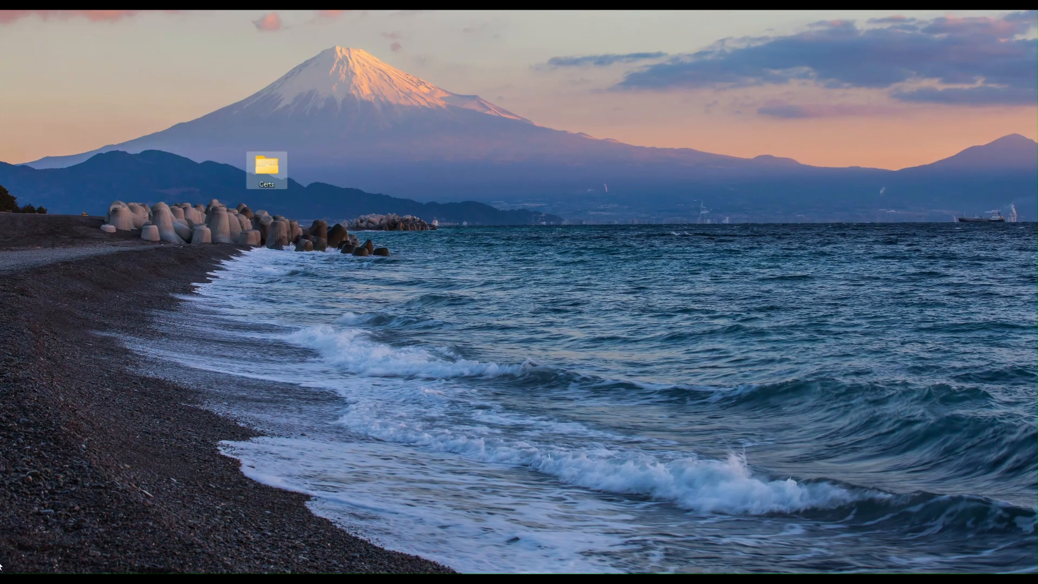
# - Open the Certs folder to confirm certificate and keypair.pem are there, then go back to the Word guide
pyautogui.doubleClick(260, 177)
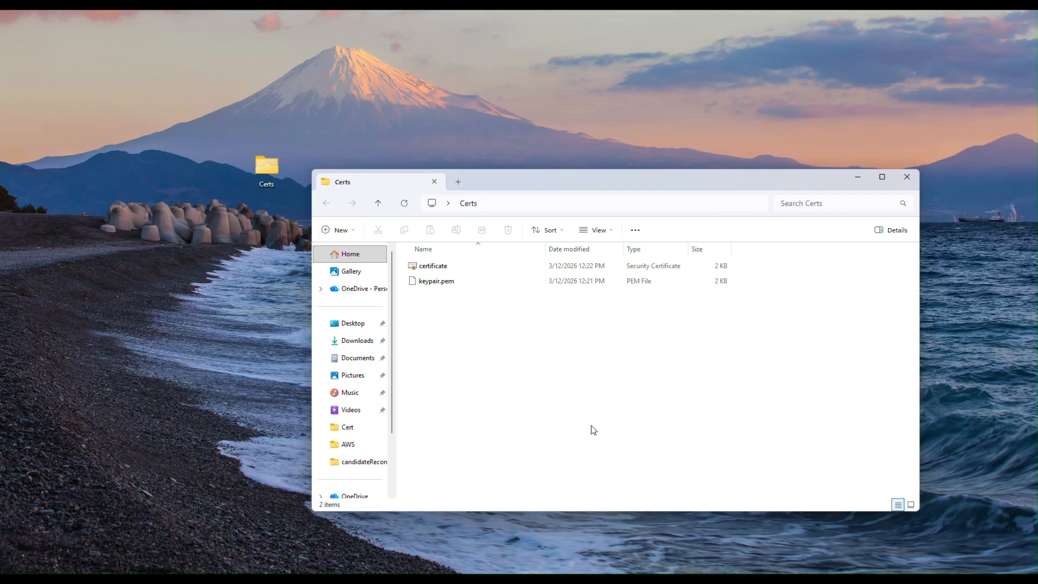
pyautogui.press('super+Tab')
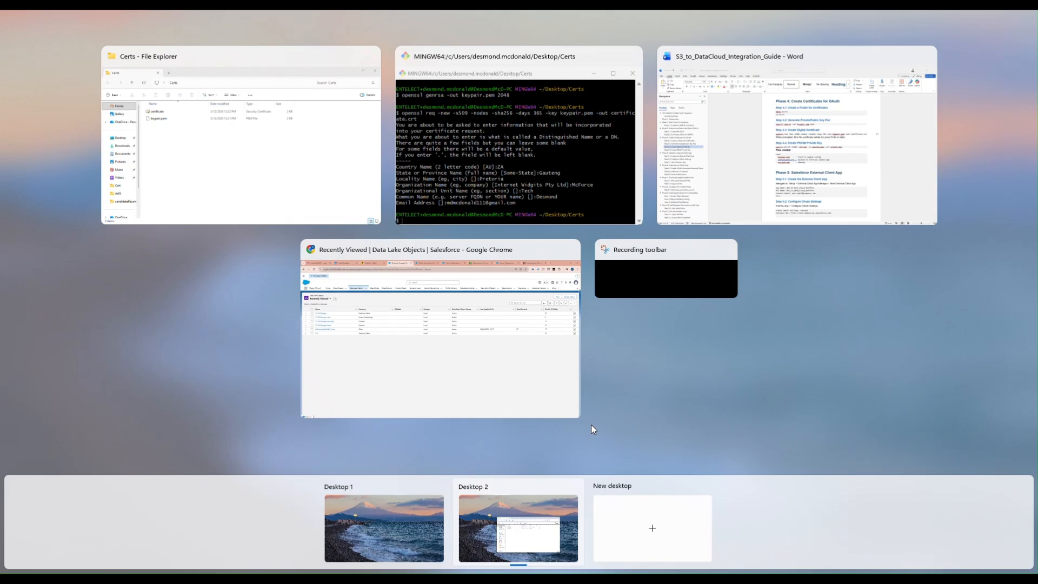
pyautogui.click(734, 160)
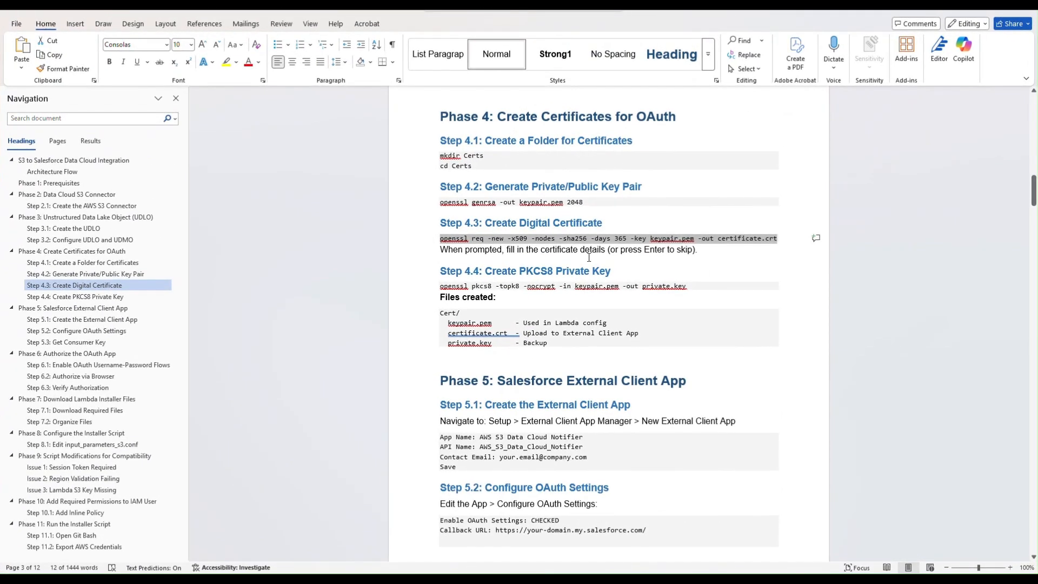
# - Select the openssl pkcs8 conversion command further down the Word guide
pyautogui.scroll(-3, 561, 216)
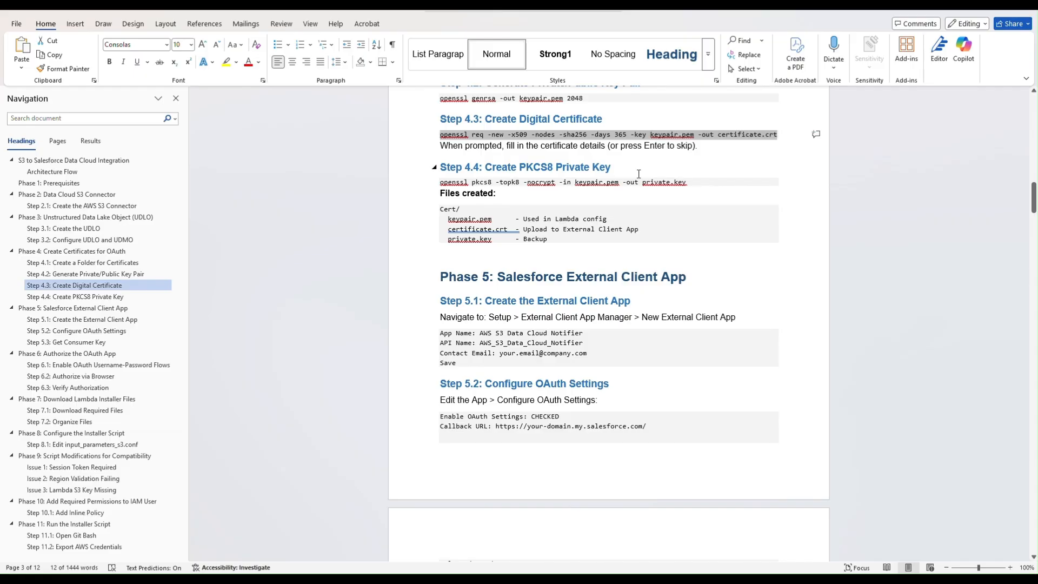
pyautogui.moveTo(691, 182); pyautogui.dragTo(447, 186)
pyautogui.press('super+c')
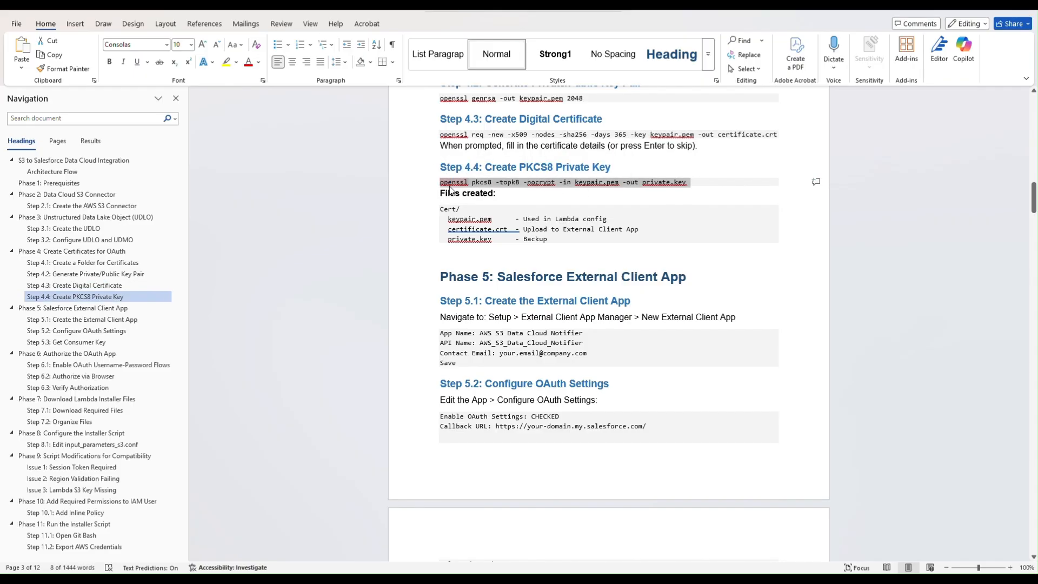
pyautogui.click(545, 252)
# - Run openssl pkcs8 -topk8 -nocrypt in Git Bash and confirm private.key appears in Certs
pyautogui.press('super+Tab')
pyautogui.click(740, 120)
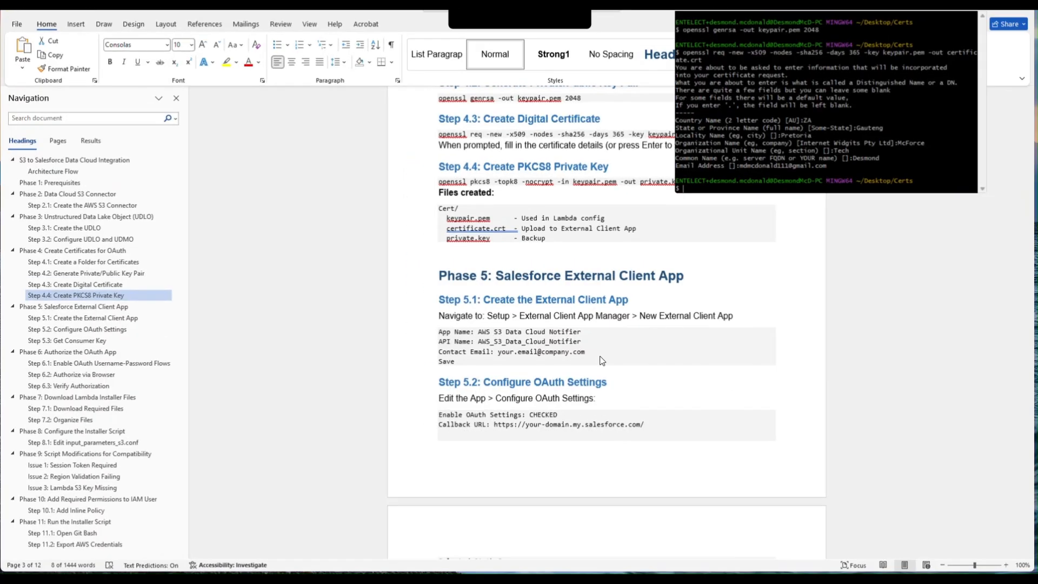
pyautogui.rightClick(696, 193)
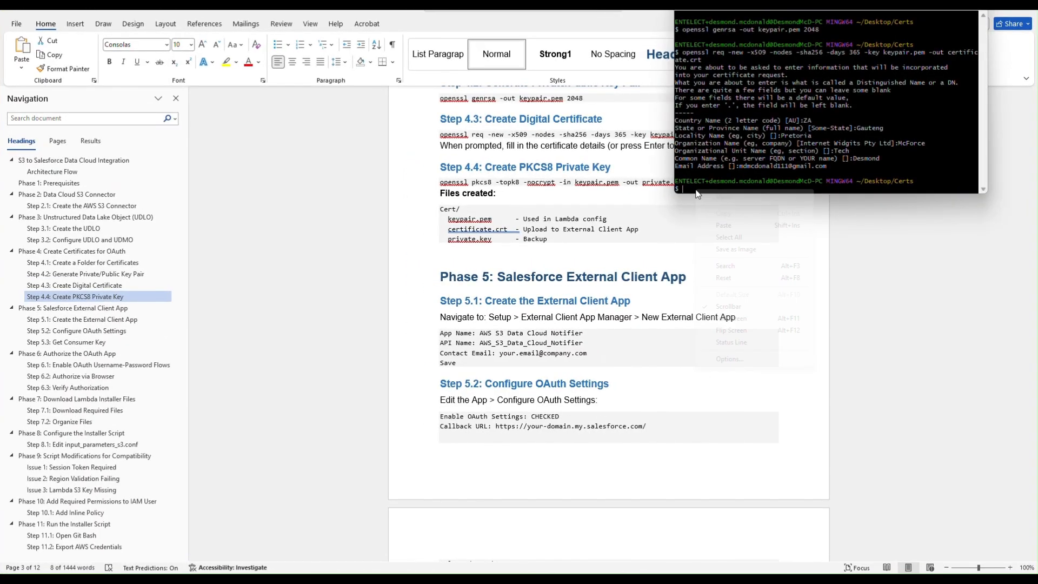
pyautogui.click(742, 226)
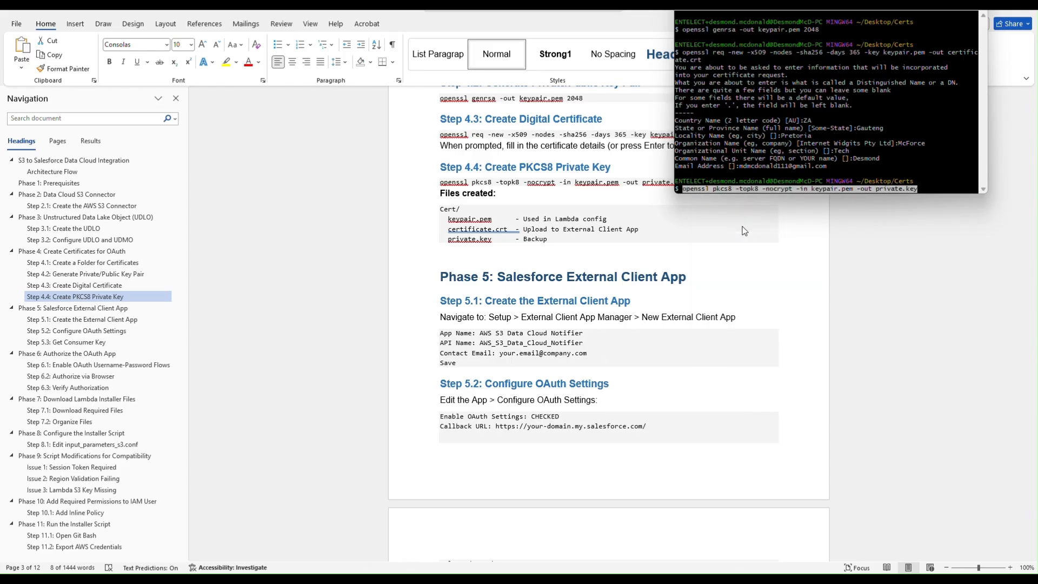
pyautogui.press('Return')
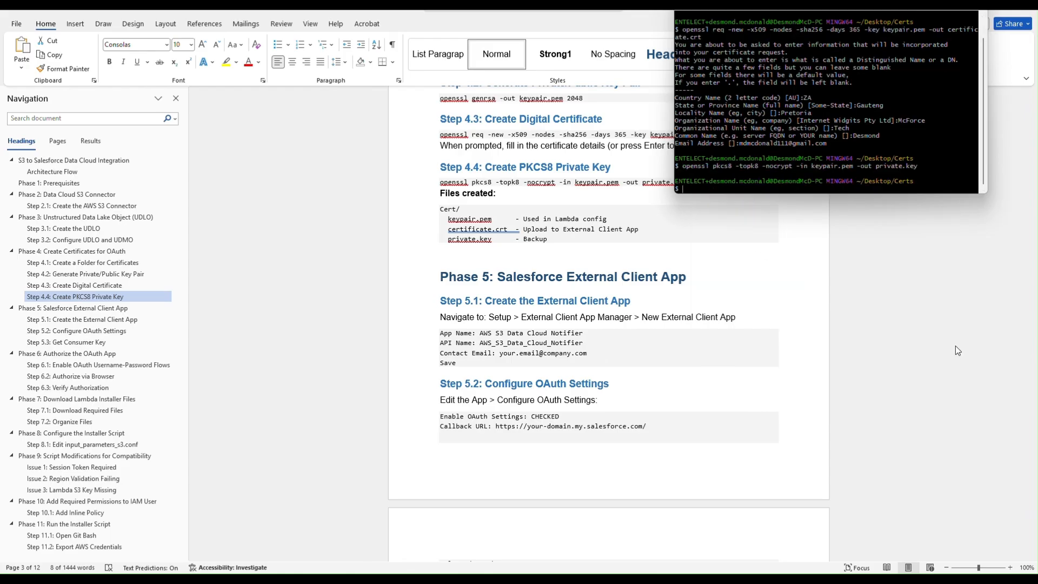
pyautogui.press('super+Tab')
pyautogui.click(744, 174)
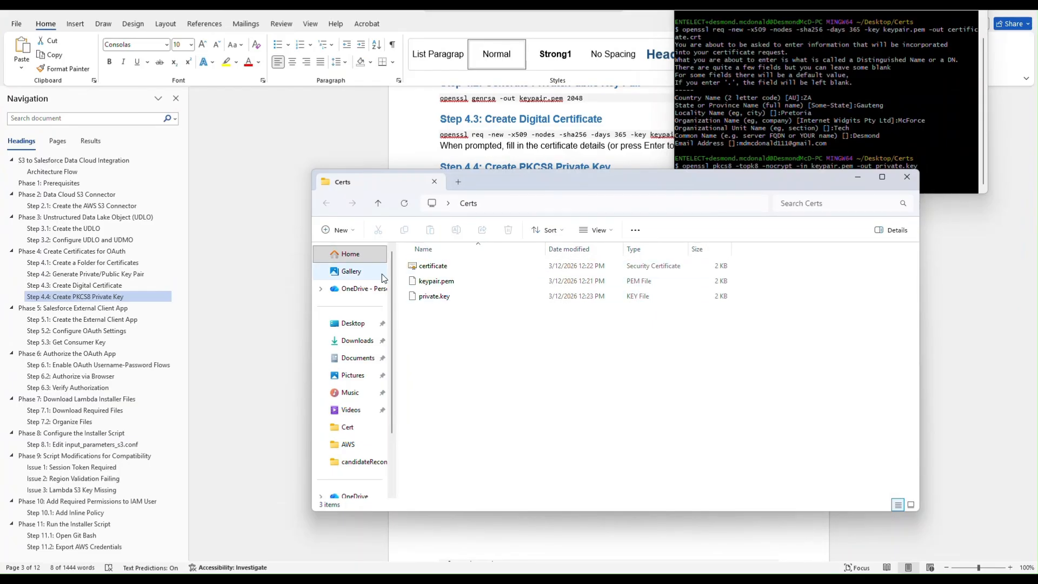
pyautogui.click(238, 223)
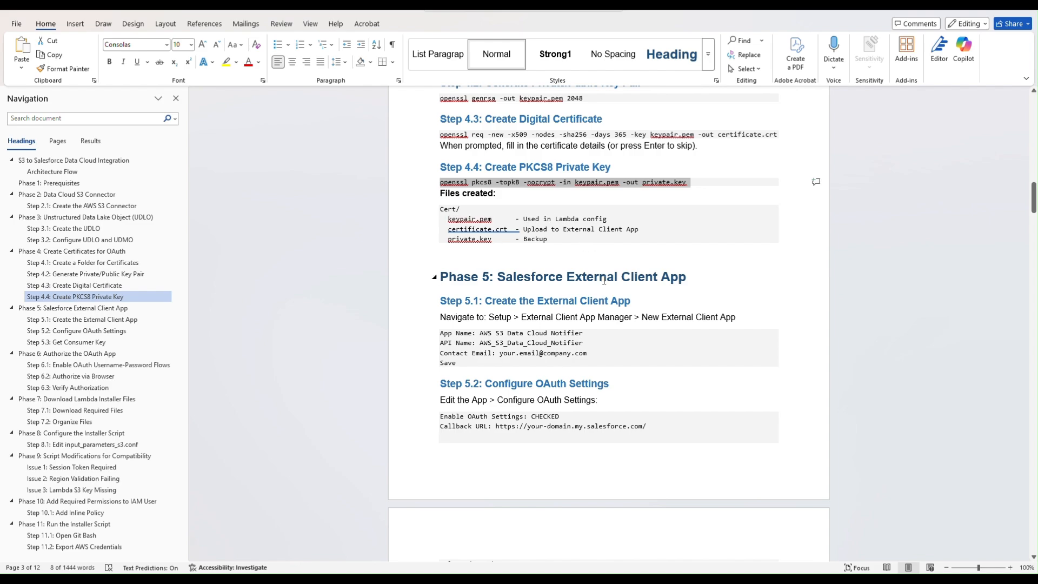
# - Scroll the guide down to the Phase 5 AWS S3 Data Cloud Notifier External Client App instructions
pyautogui.scroll(-2, 623, 273)
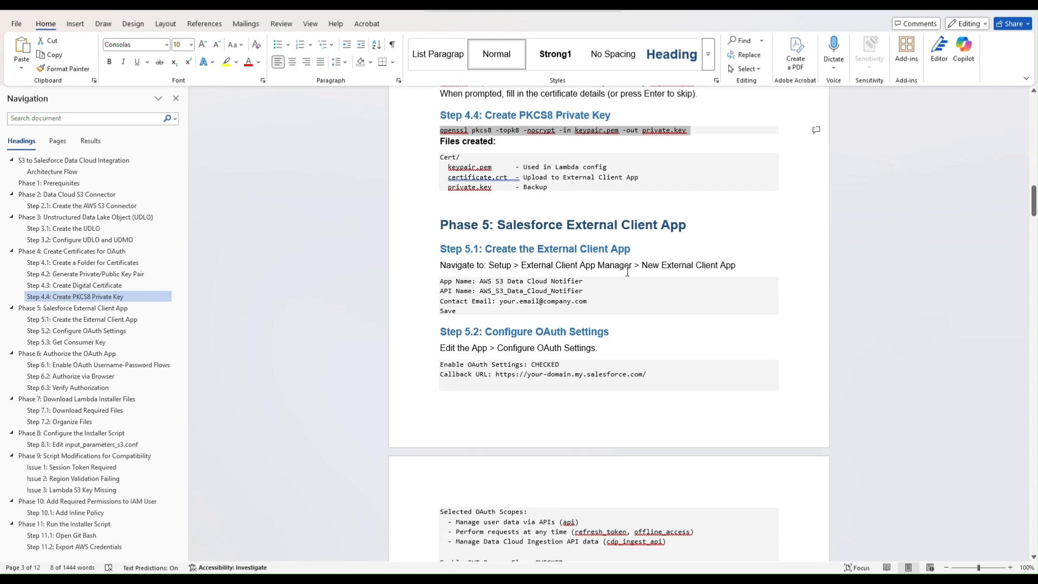
pyautogui.scroll(-3, 649, 260)
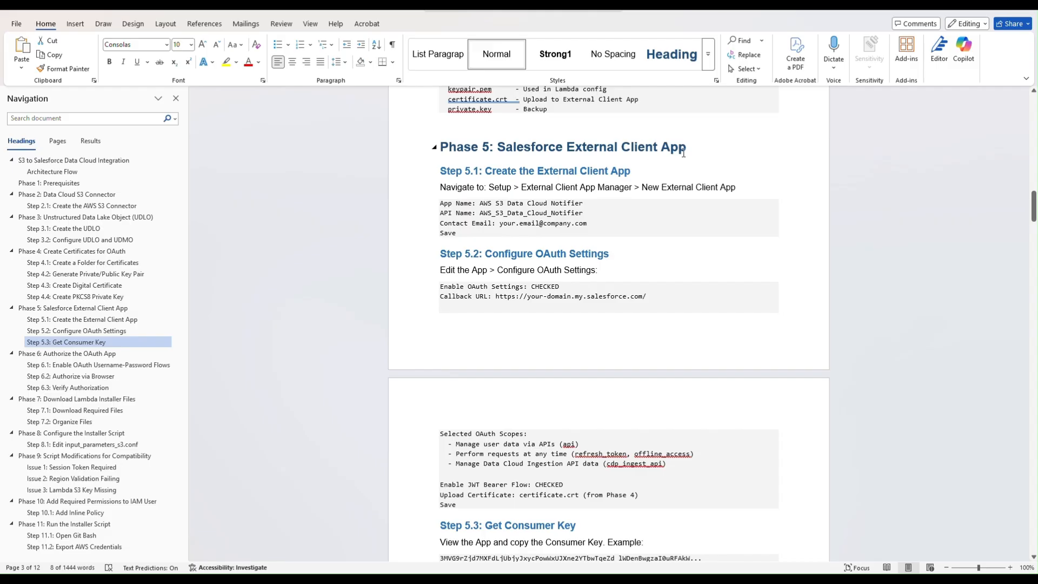
pyautogui.scroll(-2, 611, 236)
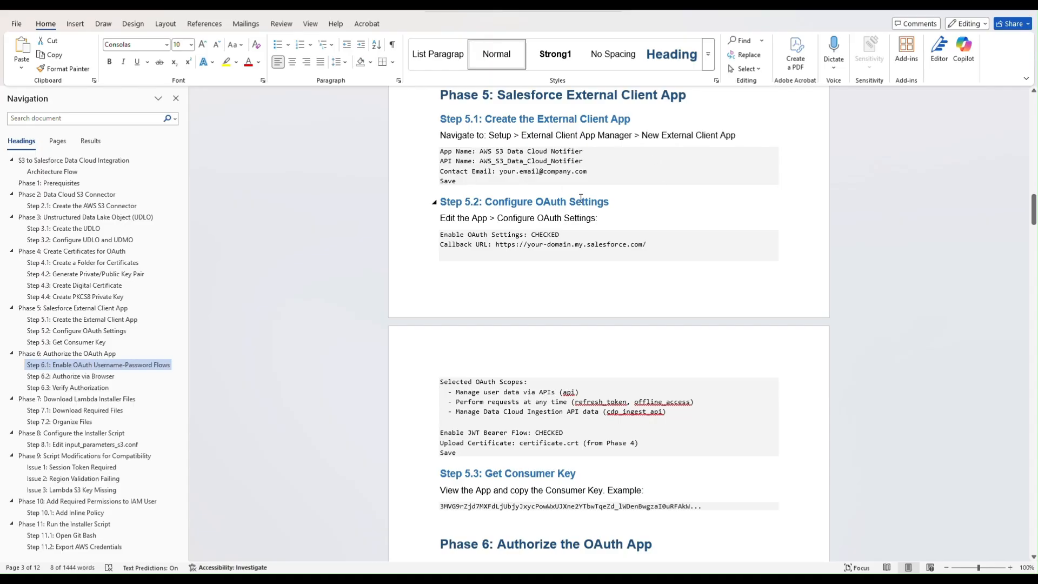
# - Search Quick Find for 'app manager' on the Salesforce Setup tab and open App Manager
pyautogui.press('super+Tab')
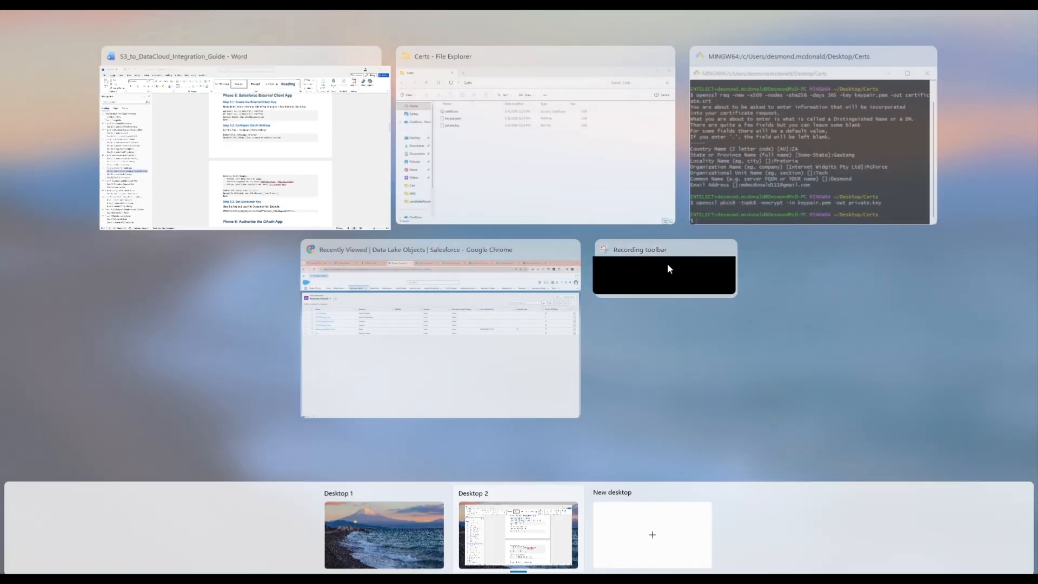
pyautogui.click(488, 395)
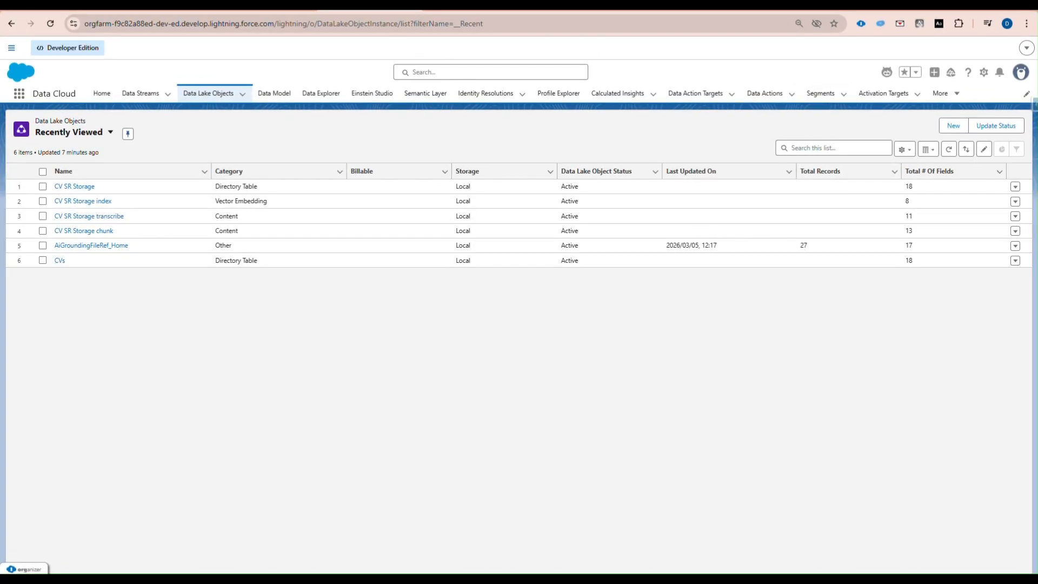
pyautogui.click(437, 10)
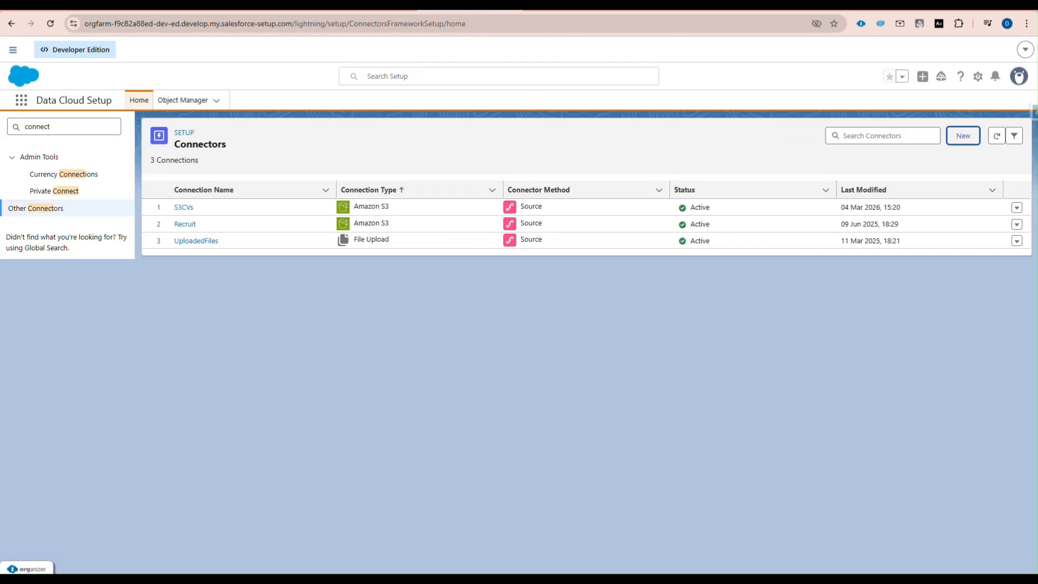
pyautogui.click(748, 9)
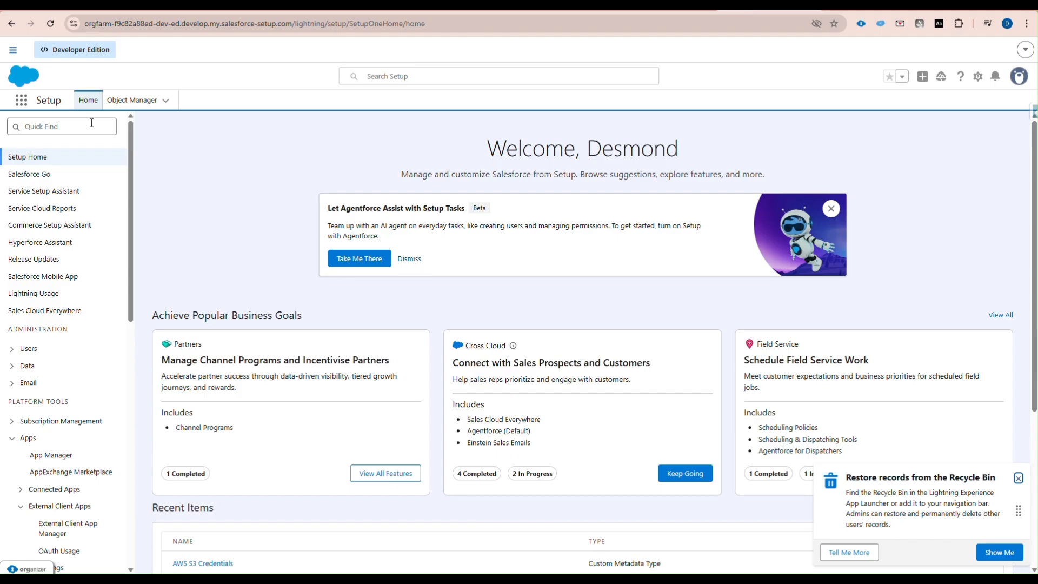
pyautogui.click(64, 125)
pyautogui.write('app manager')
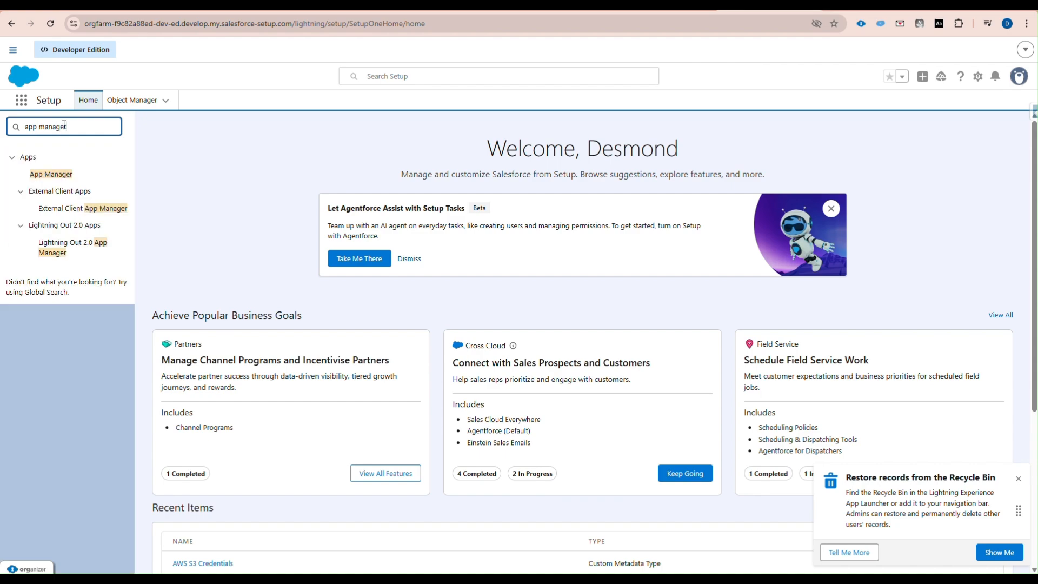
pyautogui.click(48, 174)
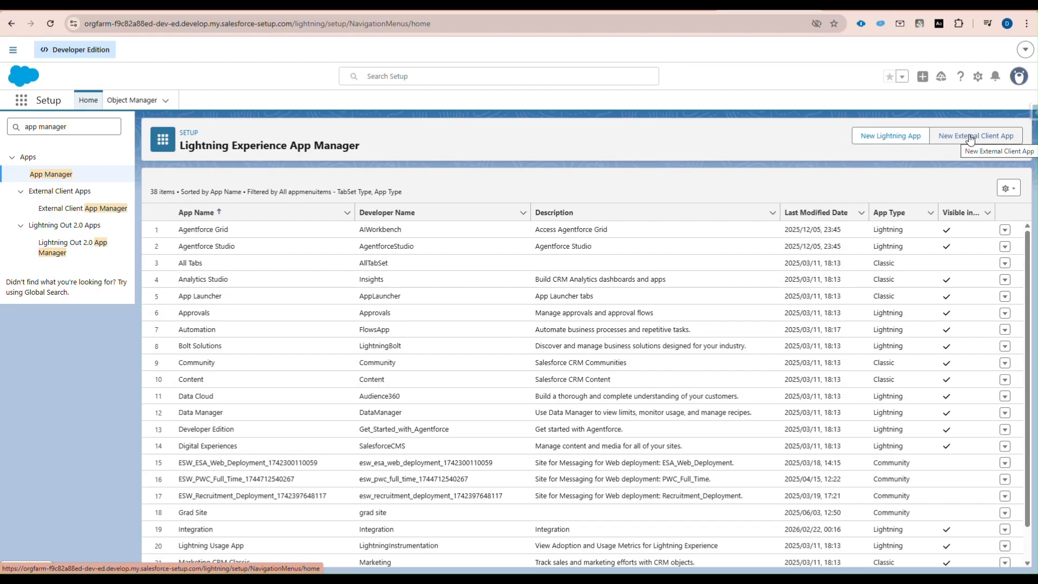
# - Start a new External Client App named 'AWS'
pyautogui.click(970, 138)
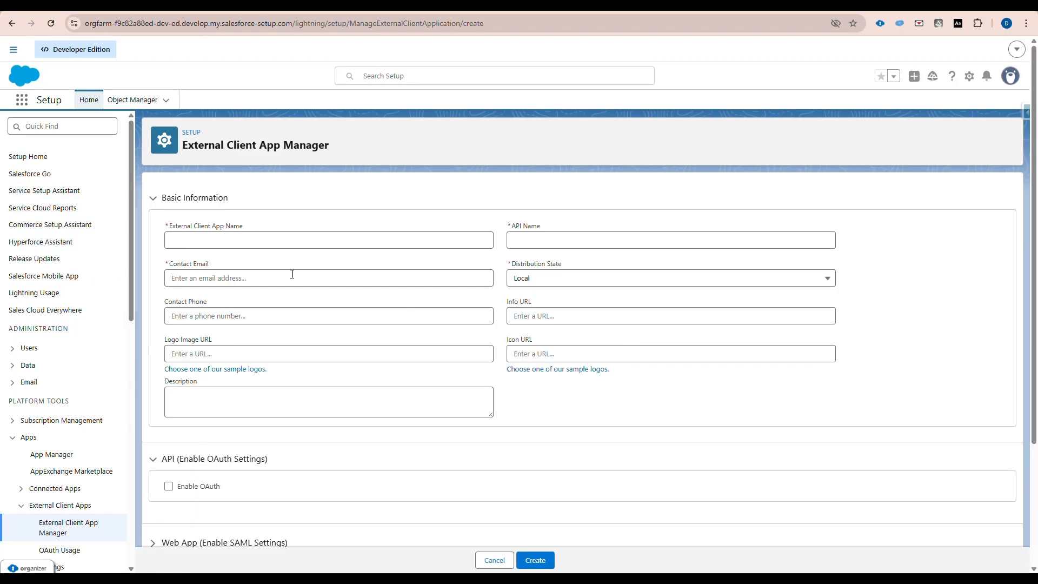
pyautogui.click(208, 235)
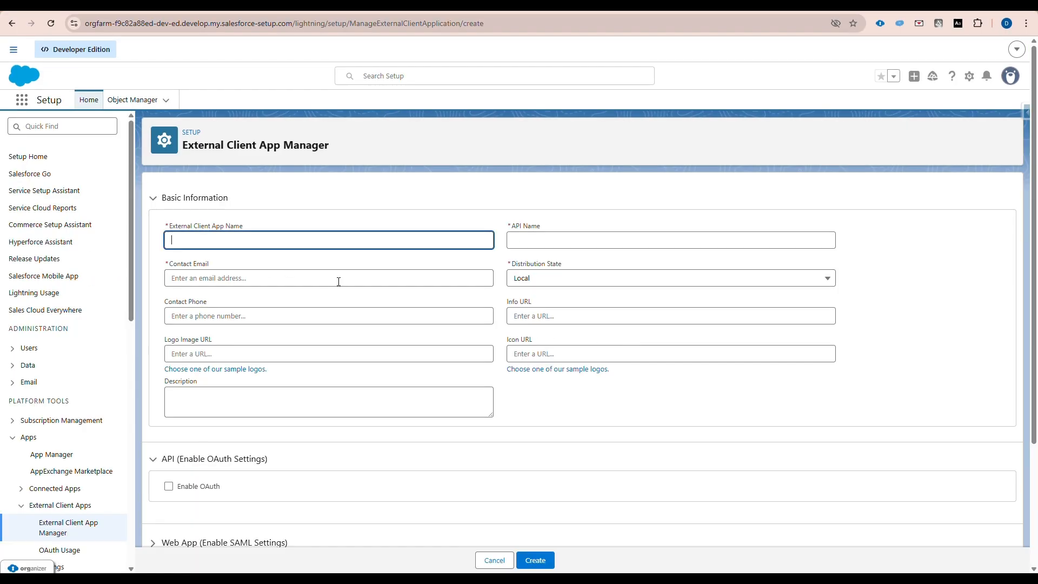
pyautogui.write('AWS')
pyautogui.press('Tab')
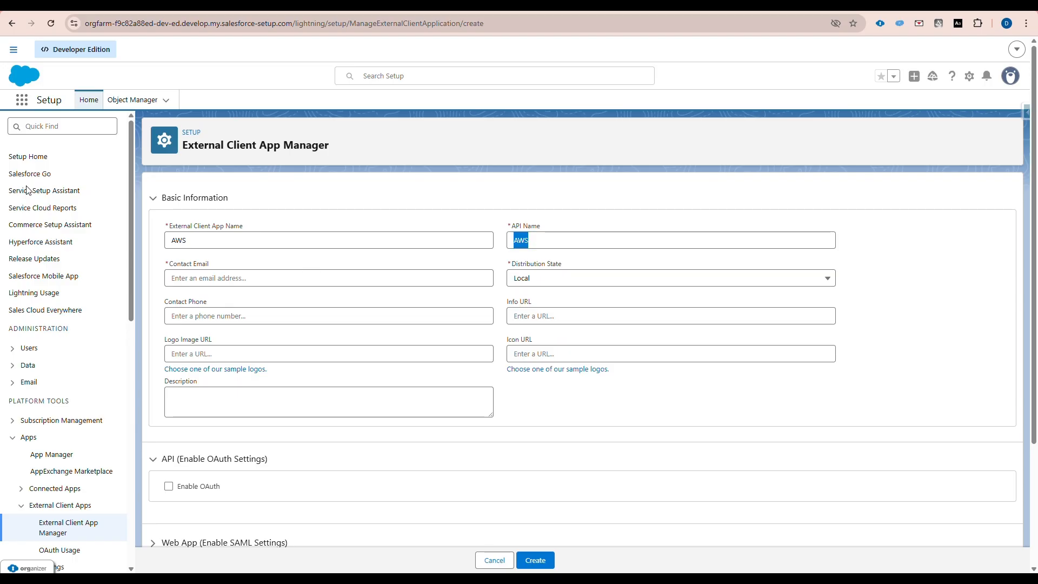
# - Paste in the app's contact e-mail address and enable OAuth settings
pyautogui.click(225, 279)
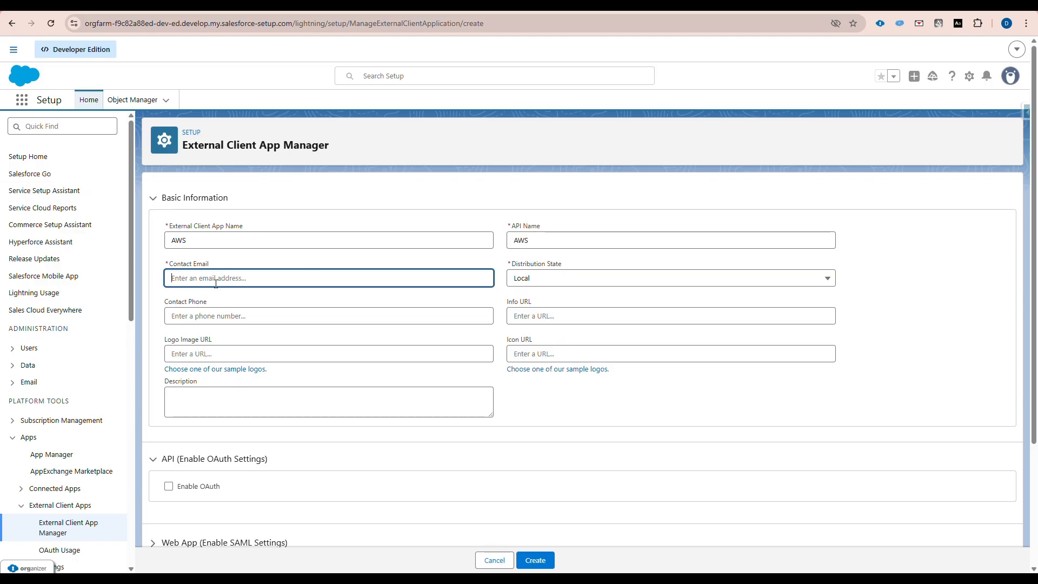
pyautogui.hotkey('ctrl', 'v')
pyautogui.scroll(-3, 515, 414)
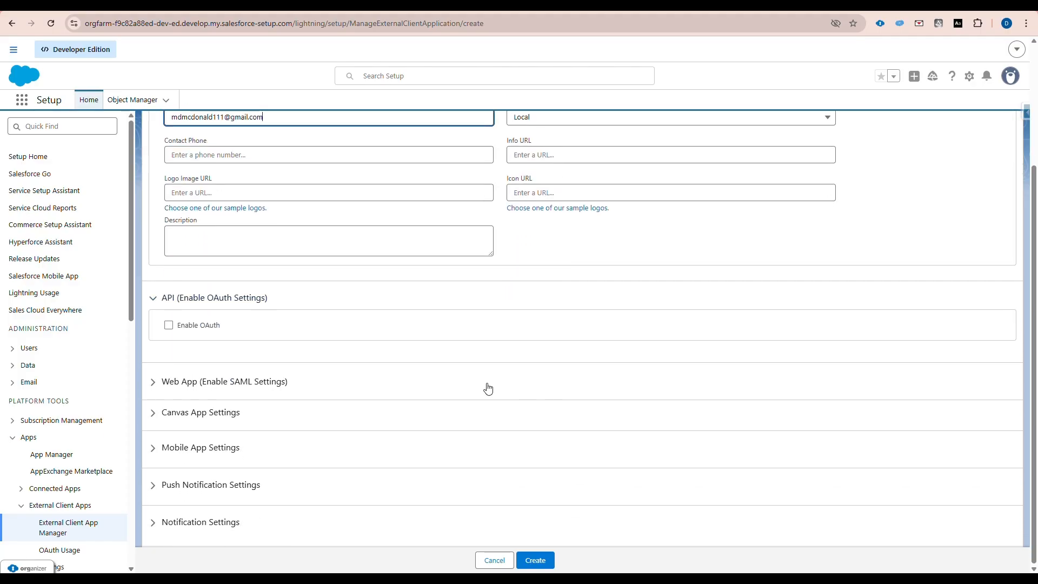
pyautogui.click(169, 326)
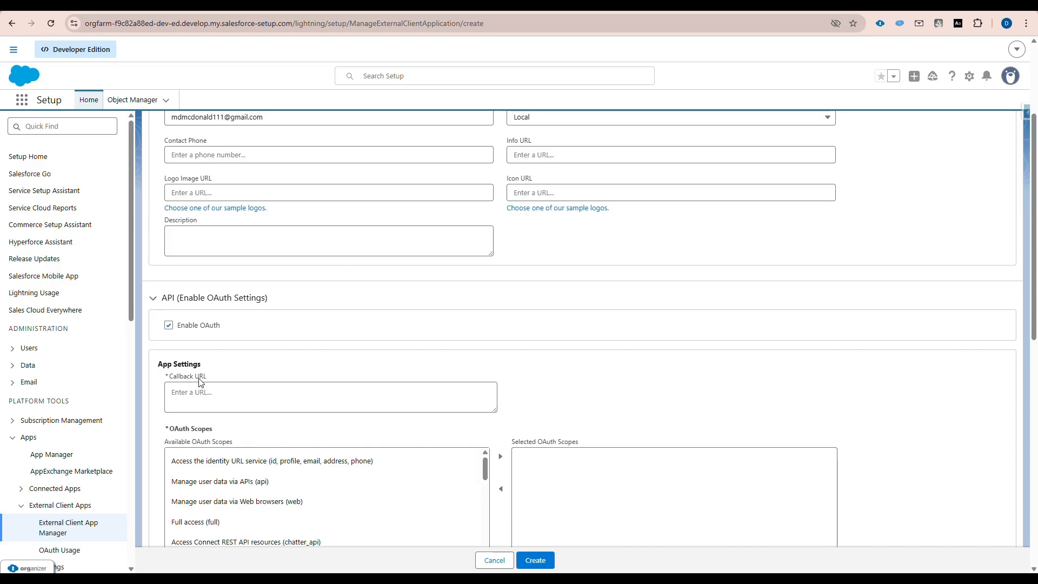
pyautogui.click(200, 392)
# - Set the callback URL to the org's Salesforce URL and grant the api scope
pyautogui.write('HTTPS://orgfarm-f9c82a88ed-dev-ed.develop.my.salesforce.com')
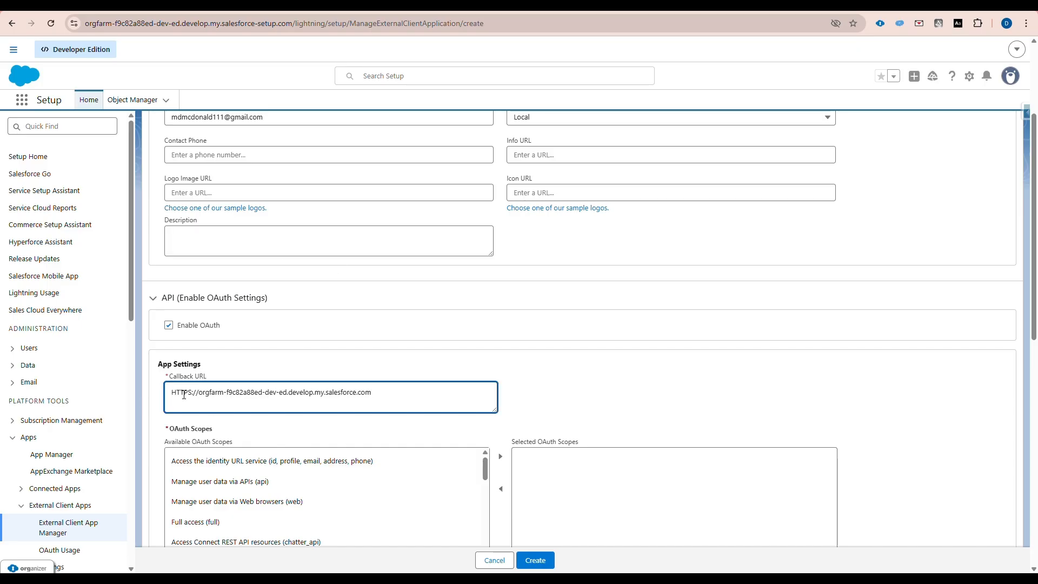
pyautogui.scroll(-3, 379, 441)
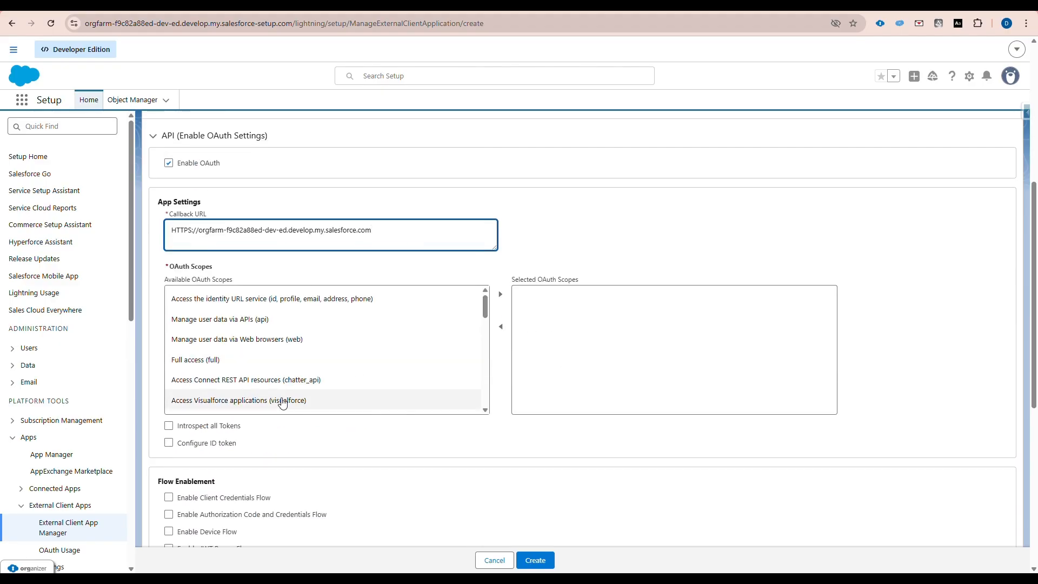
pyautogui.click(250, 326)
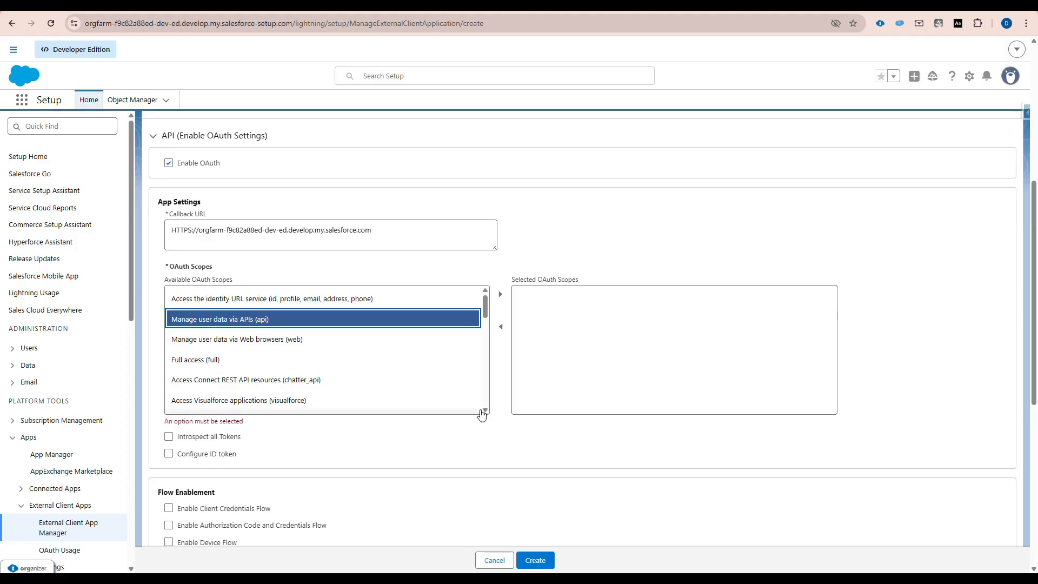
pyautogui.click(501, 295)
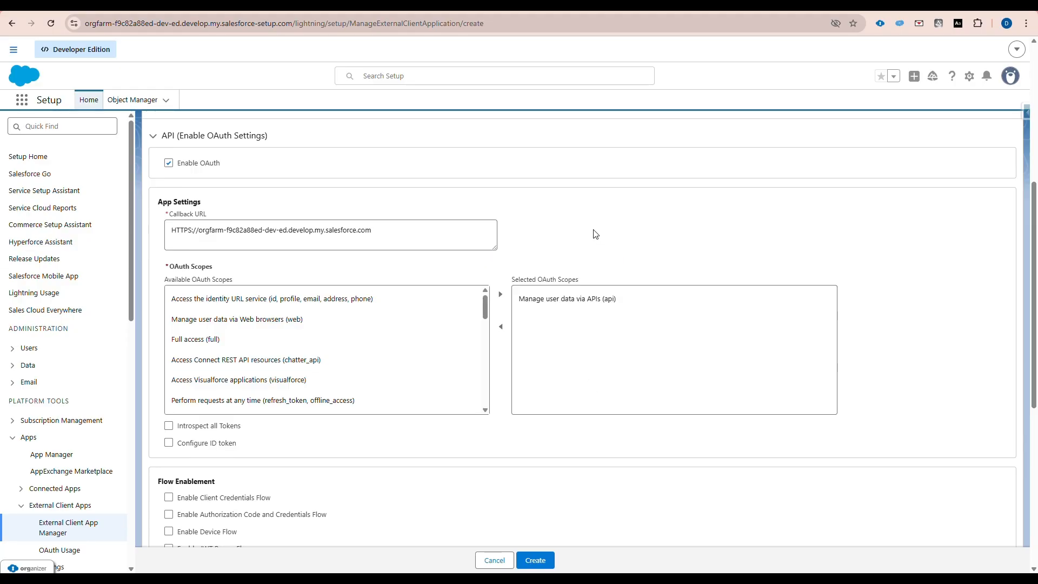
# - Grant the refresh_token/offline_access and cdp_ingest_api scopes, then enable JWT Bearer Flow
pyautogui.hotkey('ctrl', 'f')
pyautogui.write('perfor')
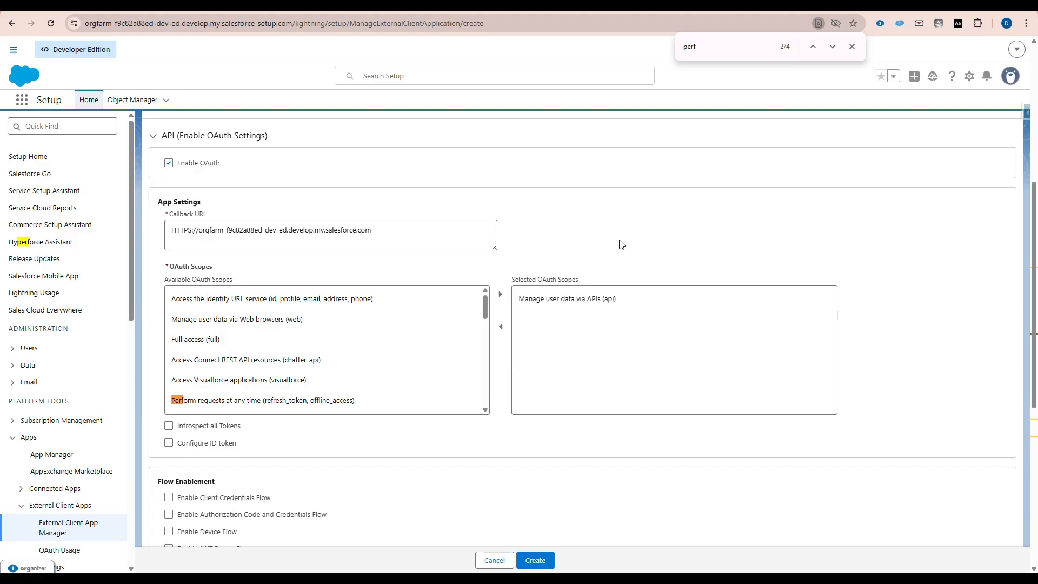
pyautogui.click(300, 401)
pyautogui.click(505, 298)
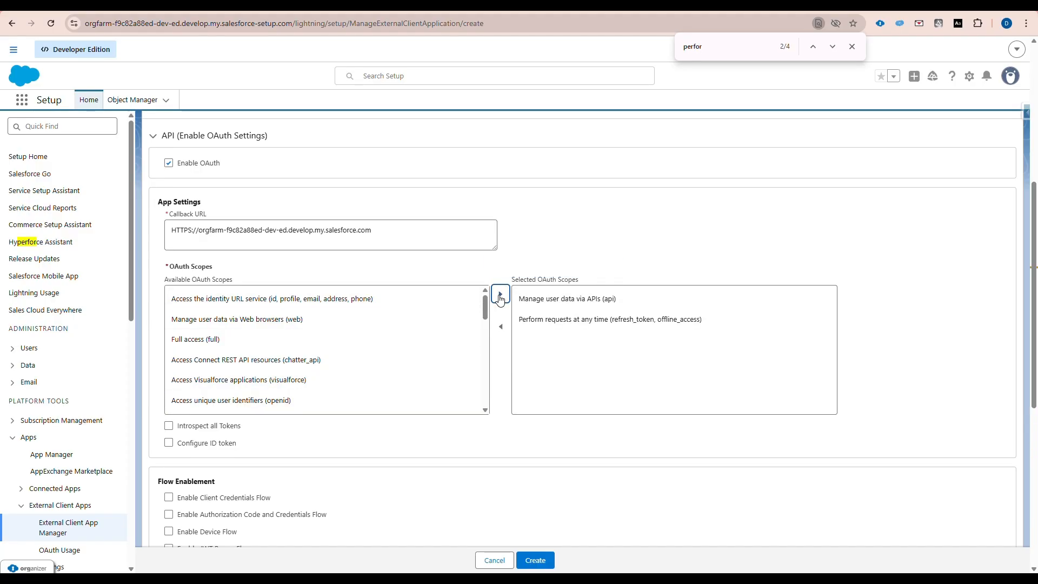
pyautogui.doubleClick(706, 53)
pyautogui.write('d')
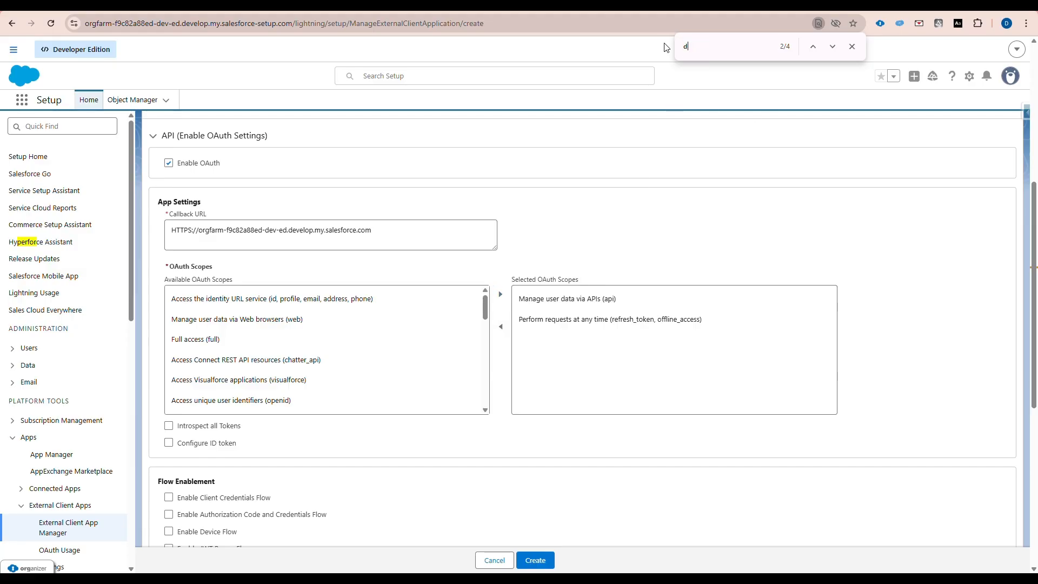
pyautogui.write('ata clou')
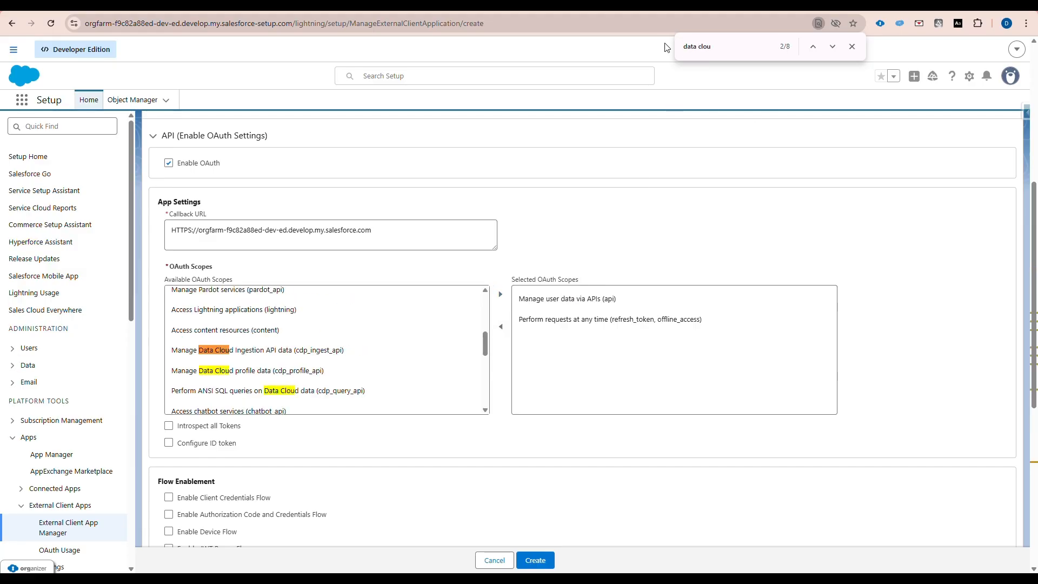
pyautogui.click(292, 352)
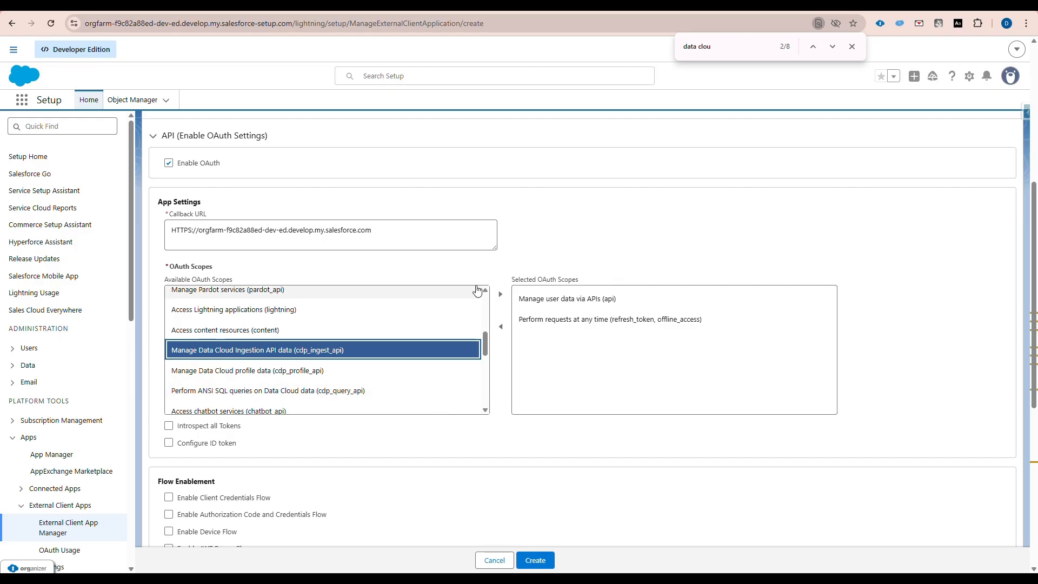
pyautogui.click(501, 295)
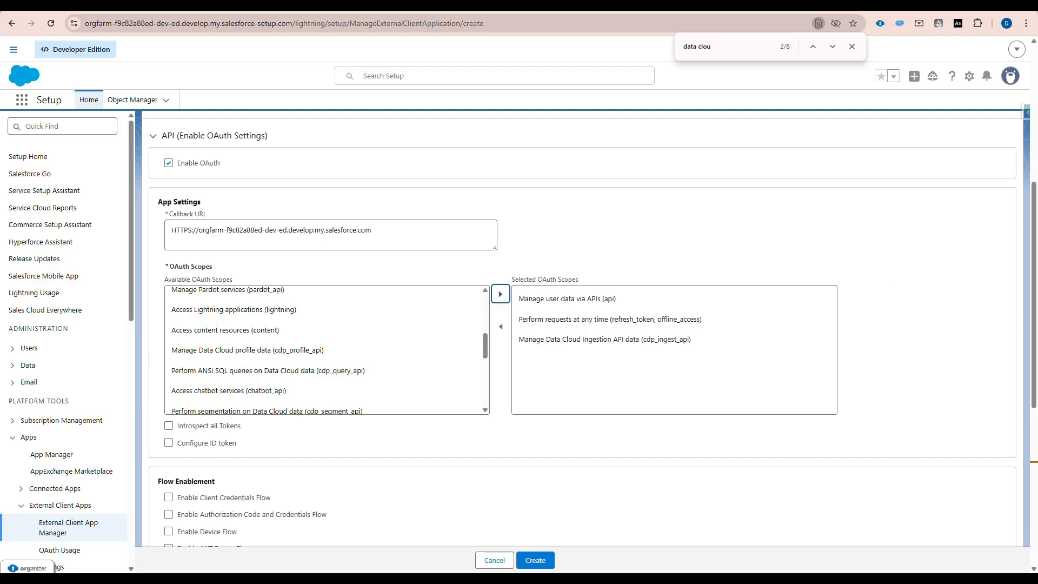
pyautogui.scroll(-1, 859, 306)
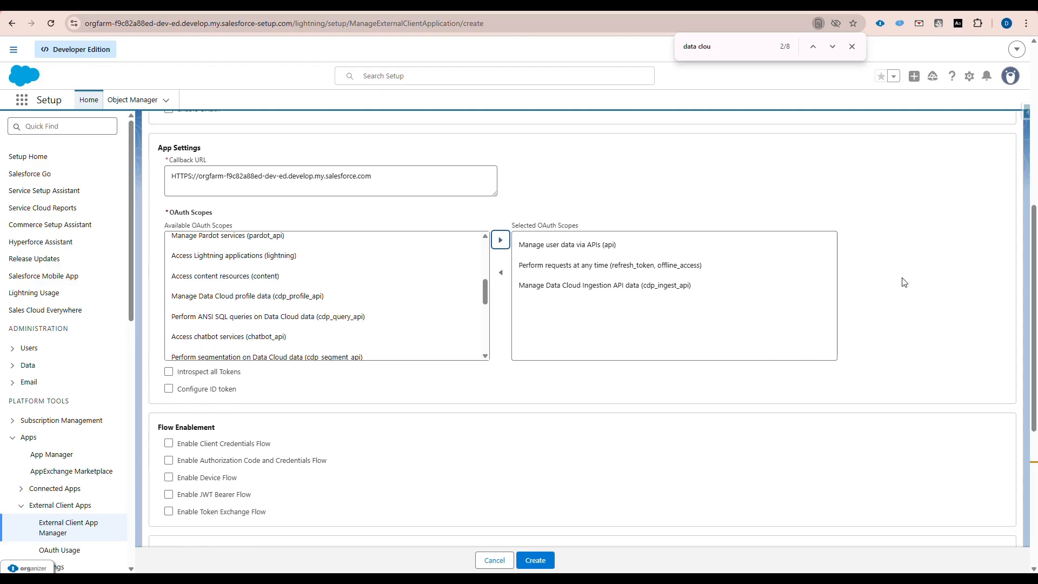
pyautogui.click(169, 494)
# - Upload certificate.crt from the Certs folder for JWT Bearer Flow and create the AWS app
pyautogui.scroll(-4, 796, 433)
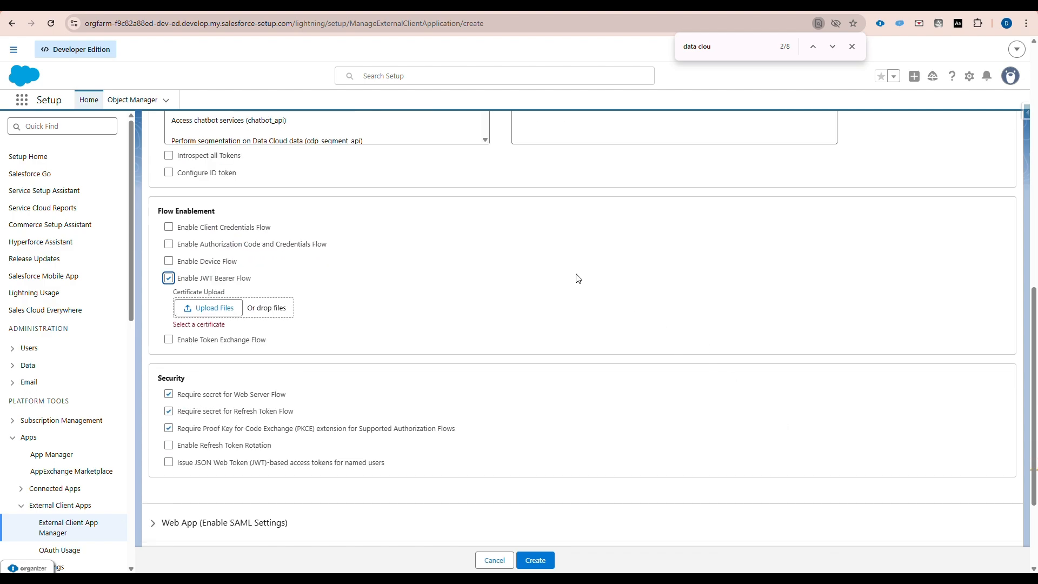
pyautogui.press('super+Tab')
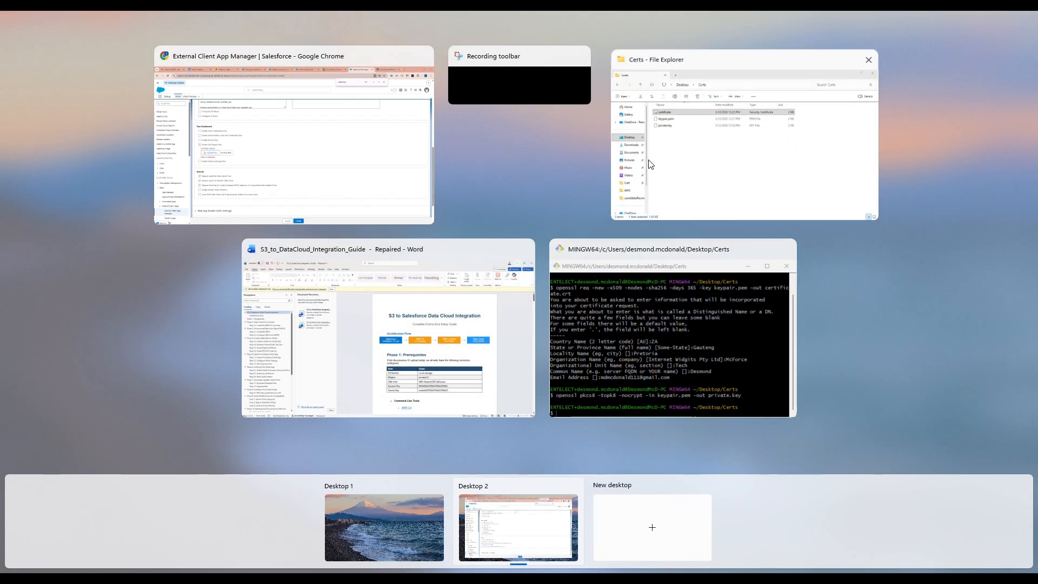
pyautogui.click(647, 162)
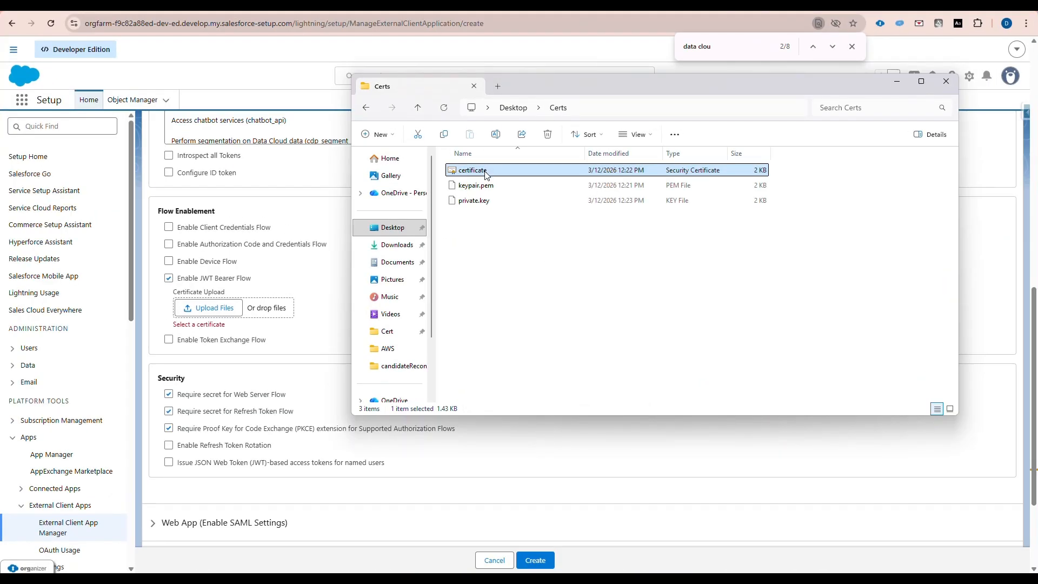
pyautogui.moveTo(499, 172); pyautogui.dragTo(191, 304)
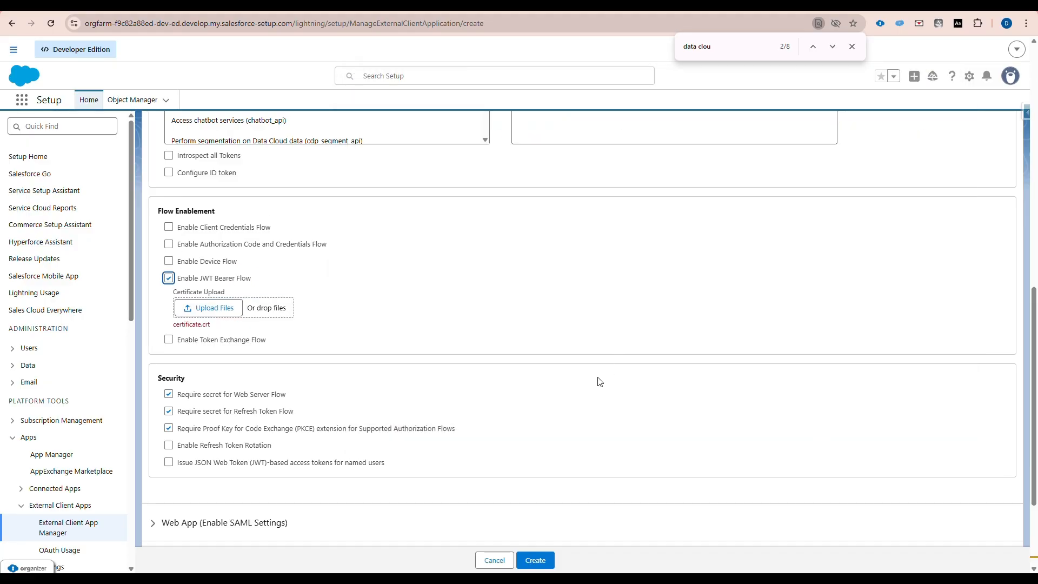
pyautogui.scroll(-3, 491, 335)
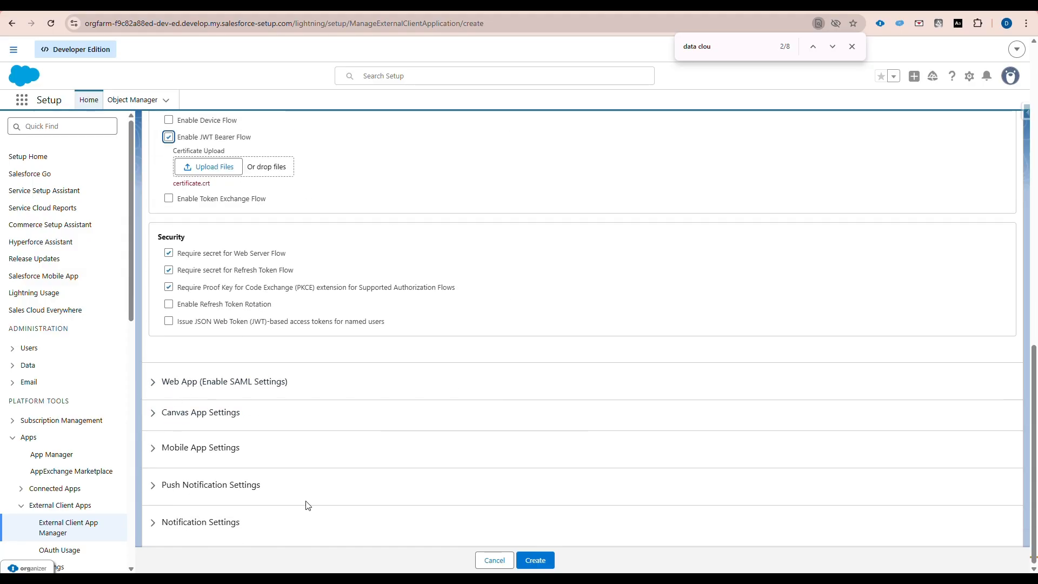
pyautogui.scroll(6, 637, 361)
pyautogui.scroll(-6, 636, 361)
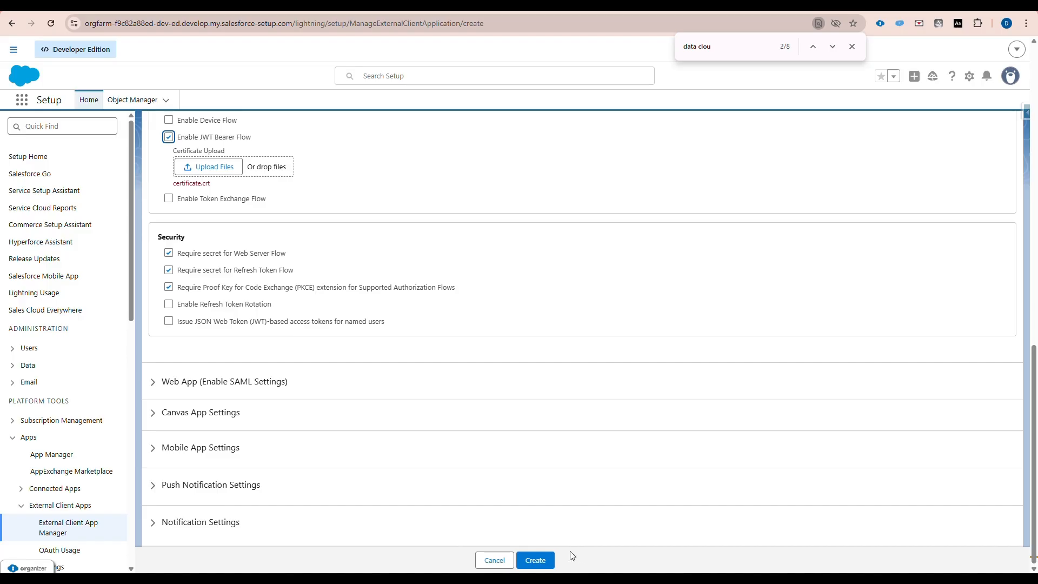
pyautogui.click(535, 560)
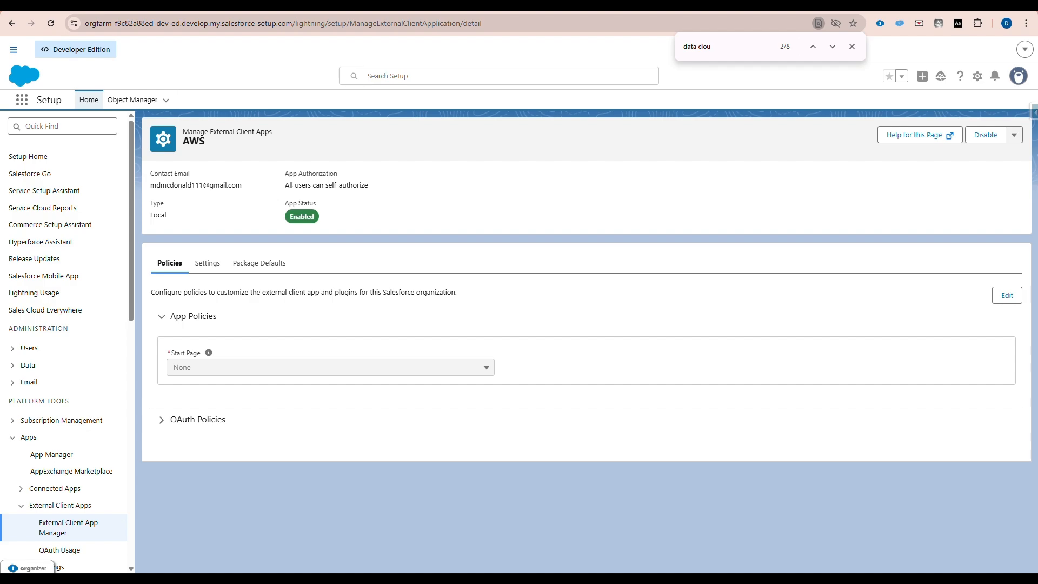
# - Edit the AWS app policies: Start Page OAuth, Permitted Users 'Admin approved users are pre-authorized'
pyautogui.click(1006, 296)
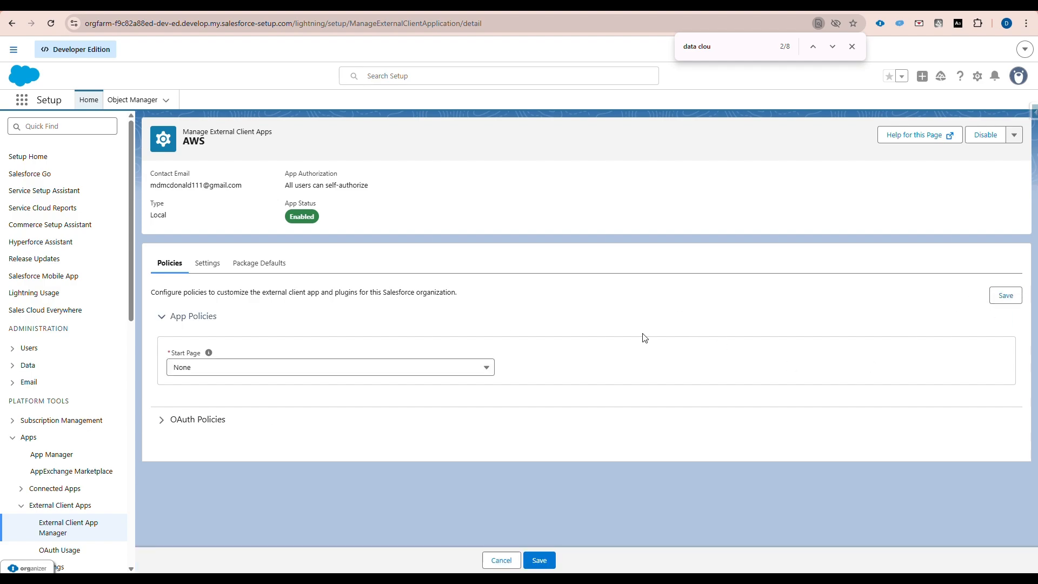
pyautogui.click(329, 370)
pyautogui.click(303, 429)
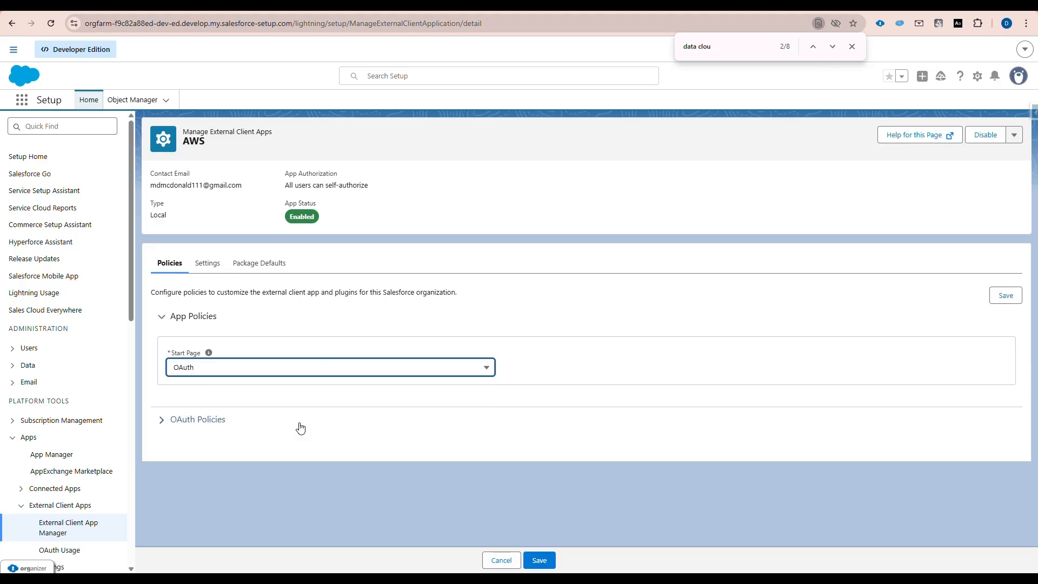
pyautogui.click(197, 419)
pyautogui.scroll(-6, 594, 394)
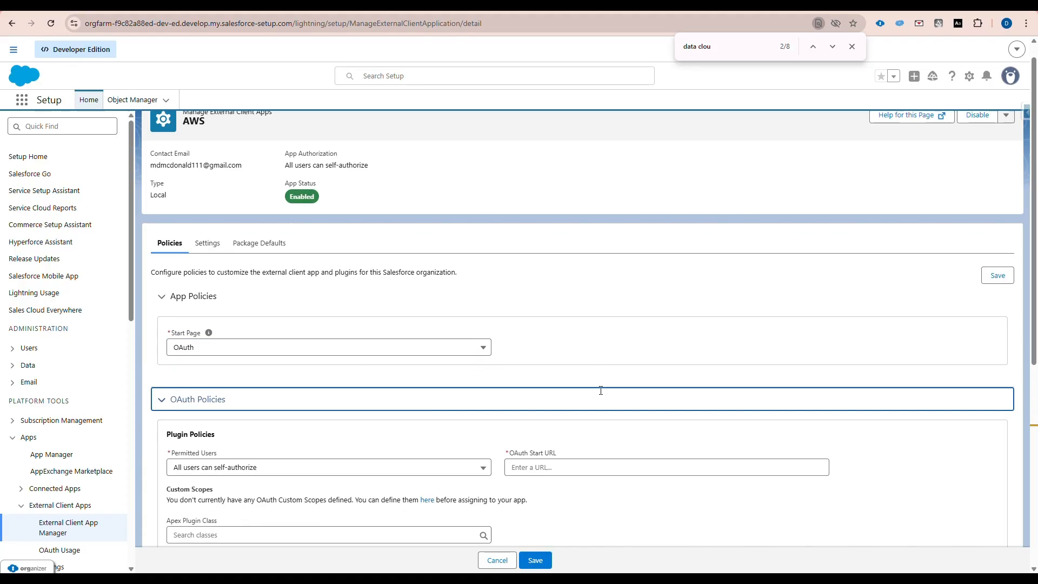
pyautogui.click(244, 163)
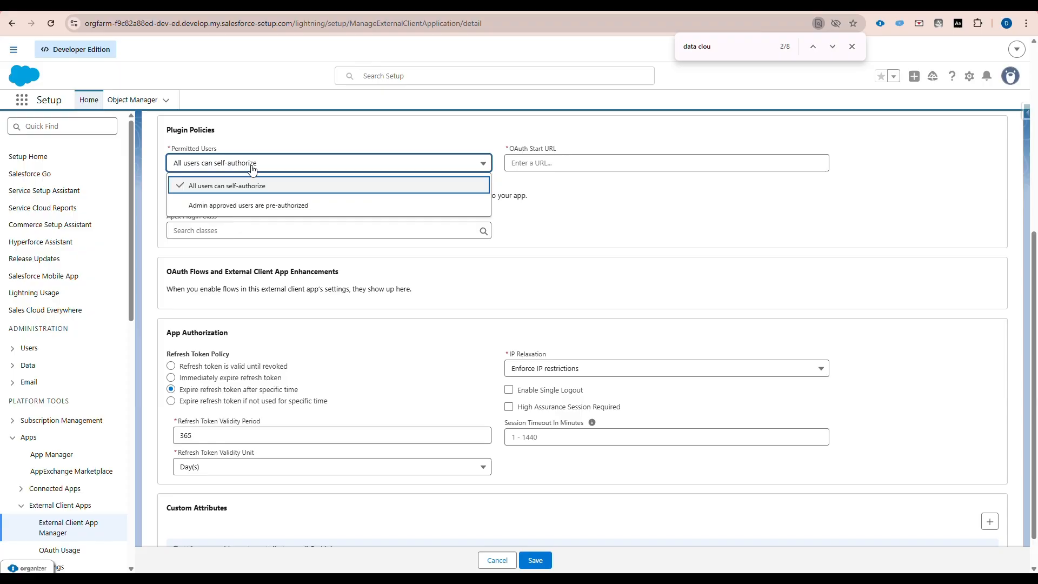
pyautogui.click(269, 205)
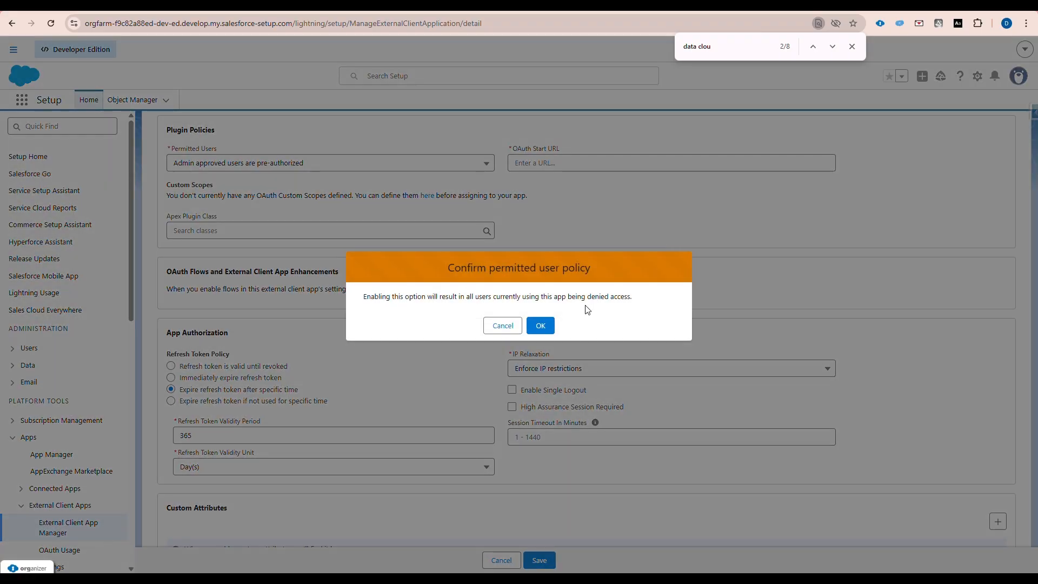
pyautogui.click(539, 326)
pyautogui.scroll(6, 621, 384)
# - Move the System Administrator profile from Available Profiles into the AWS app's Selected Profiles
pyautogui.scroll(-3, 795, 367)
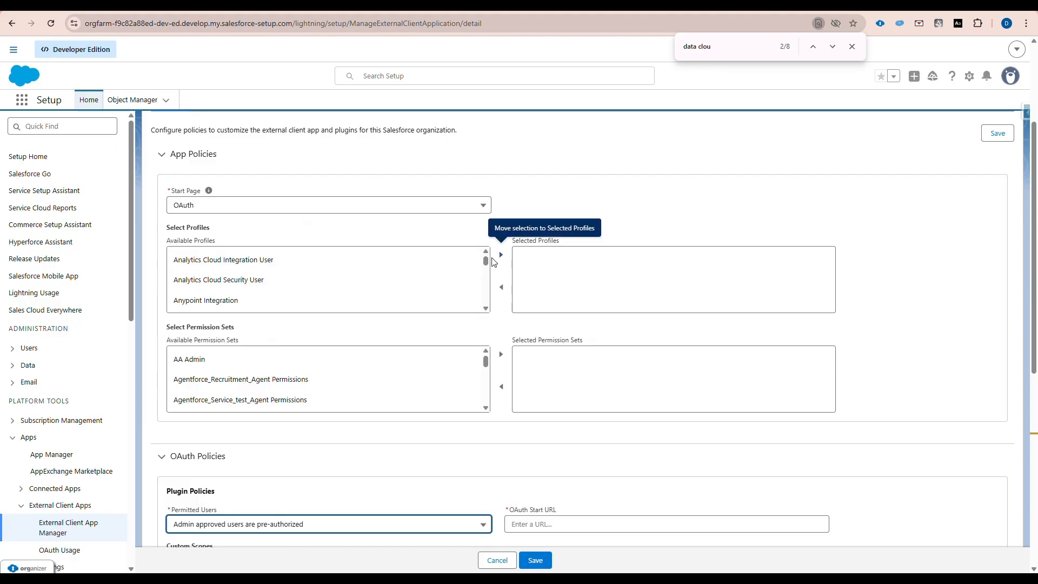
pyautogui.moveTo(485, 261); pyautogui.dragTo(481, 314)
pyautogui.scroll(-3, 481, 303)
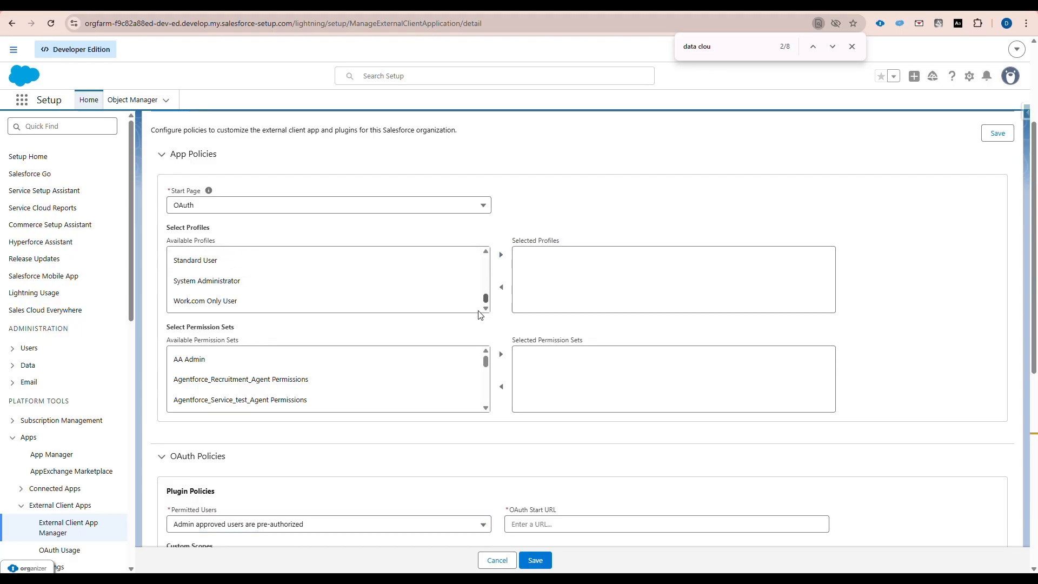
pyautogui.click(364, 281)
pyautogui.click(502, 255)
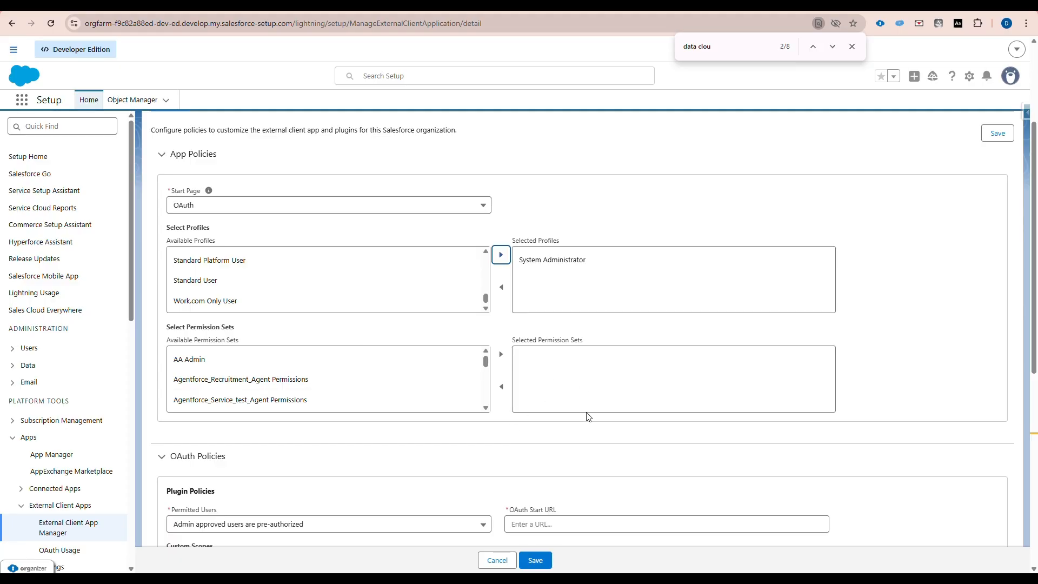
pyautogui.scroll(-3, 547, 417)
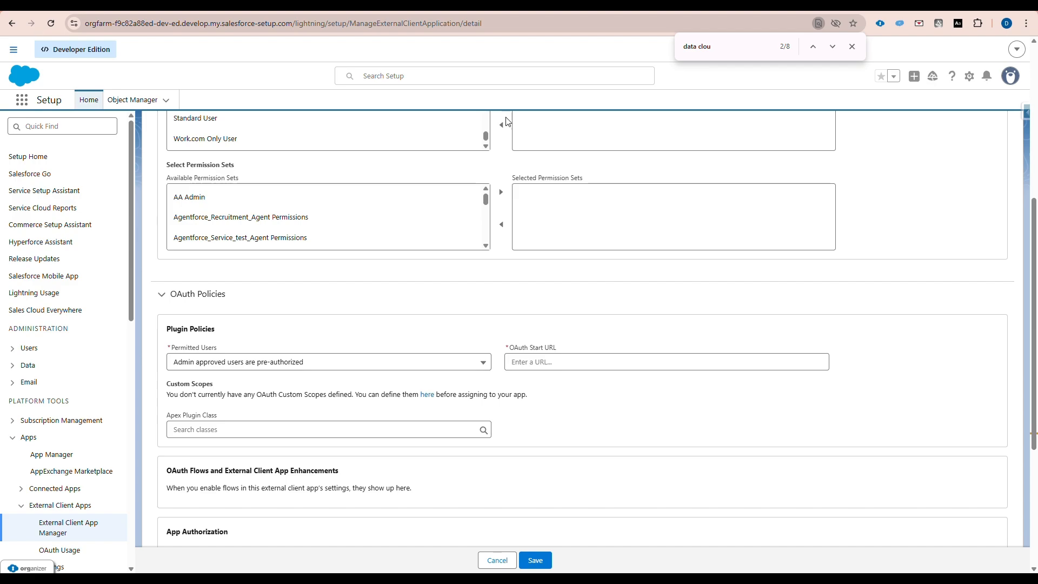
# - Paste the org's Salesforce URL as the app's OAuth start URL
pyautogui.click(578, 364)
pyautogui.write('HTTPS://orgfarm-f9c82a88ed-dev-ed.develop.my.salesforce.com')
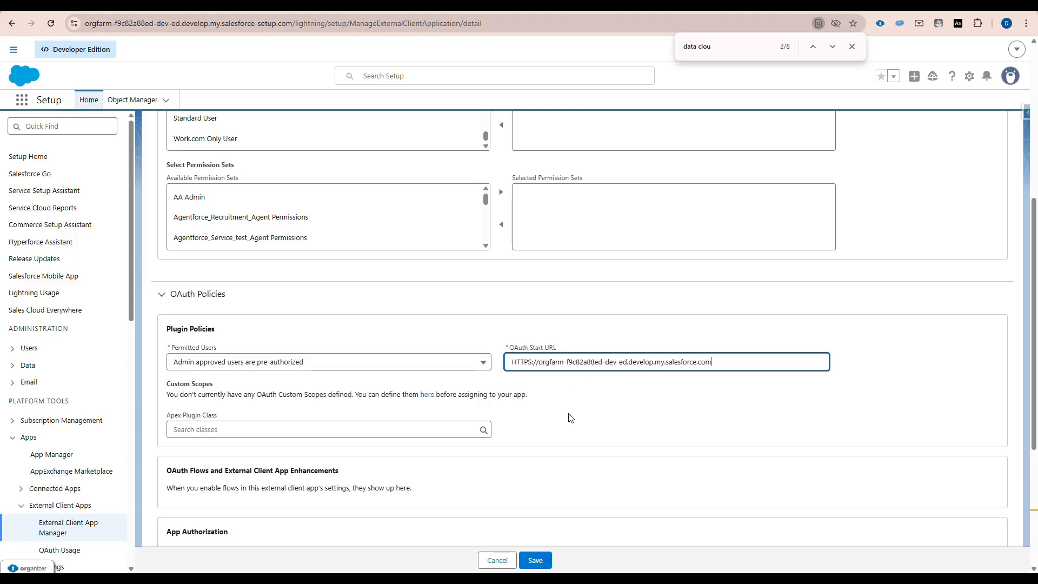
pyautogui.scroll(-4, 567, 411)
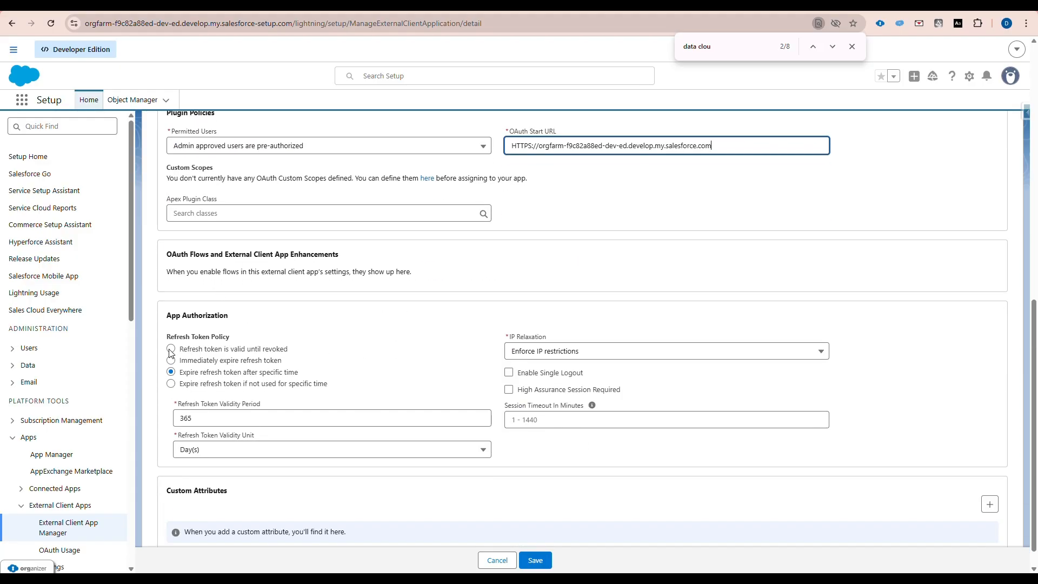
# - Make refresh tokens valid until revoked, set IP Relaxation to 'Relax IP restrictions', and save
pyautogui.click(170, 351)
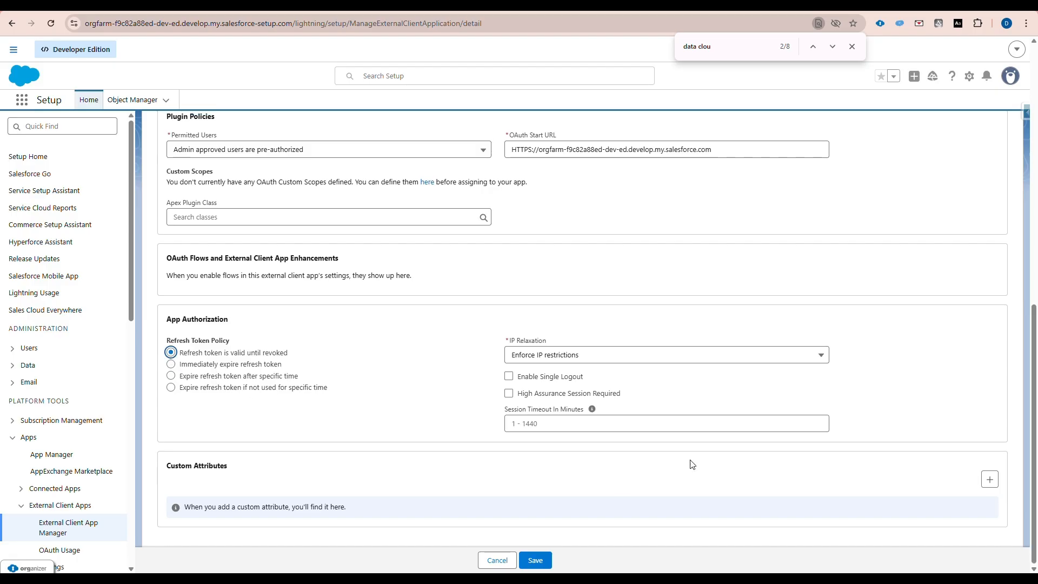
pyautogui.click(602, 357)
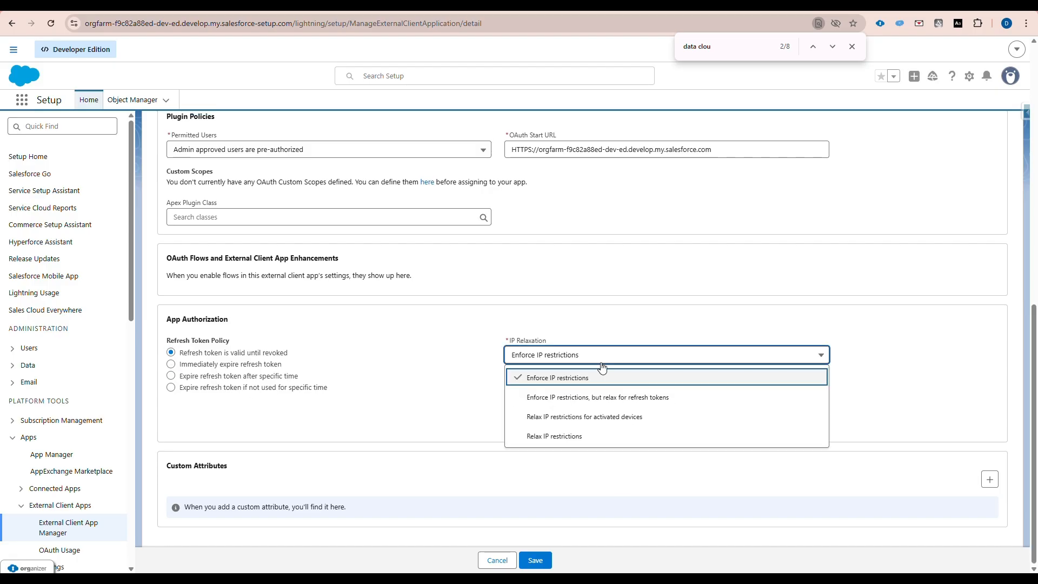
pyautogui.click(595, 436)
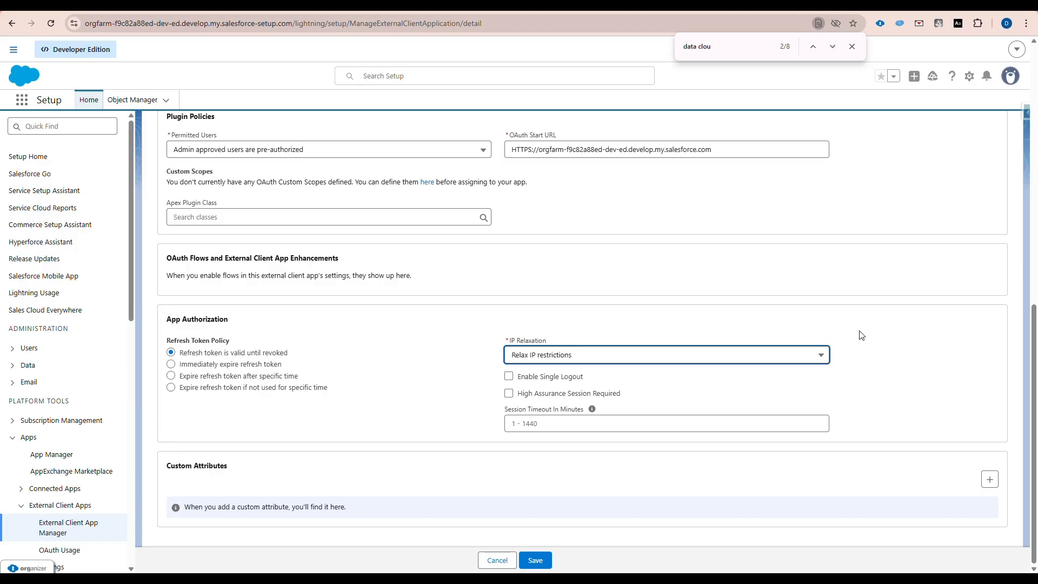
pyautogui.click(535, 561)
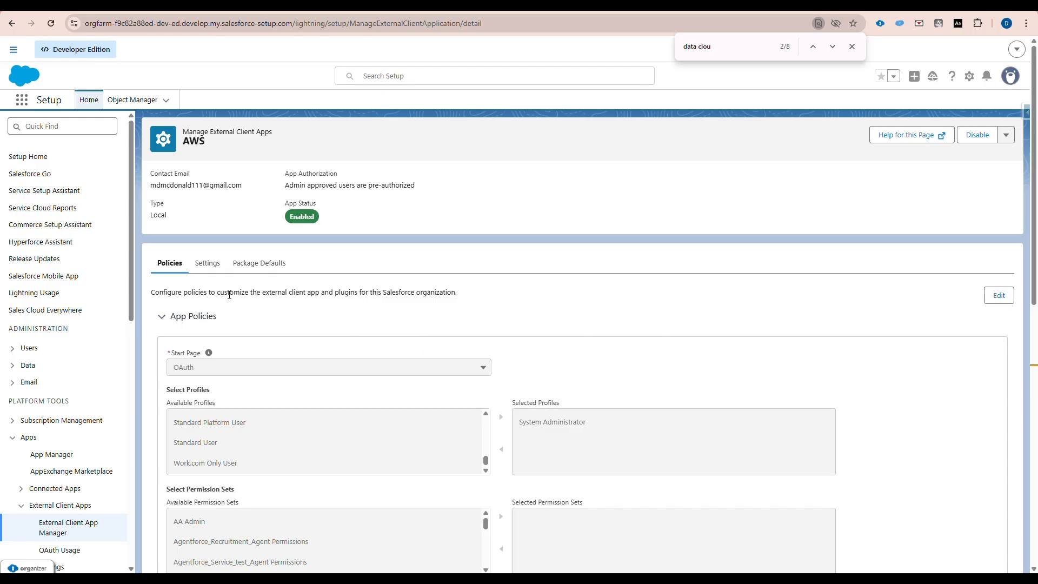
# - Look through the AWS app's basic settings and package defaults
pyautogui.click(211, 262)
pyautogui.scroll(-4, 846, 331)
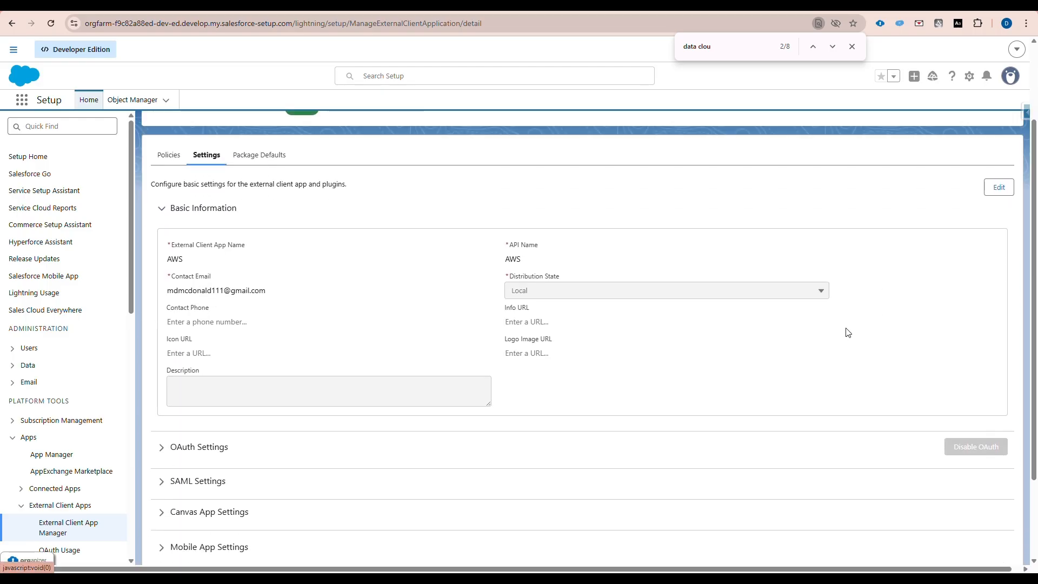
pyautogui.scroll(4, 275, 232)
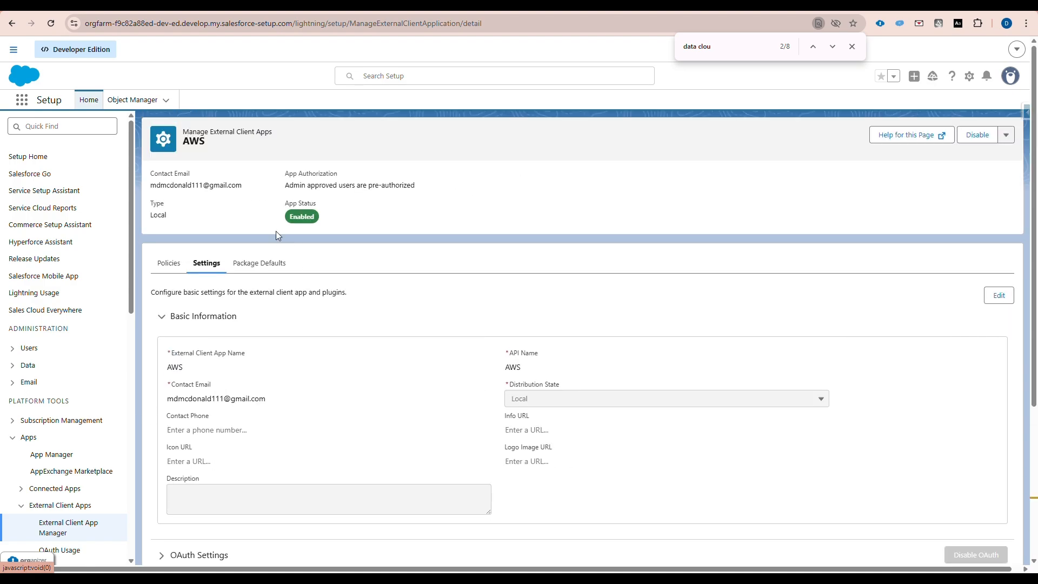
pyautogui.click(255, 265)
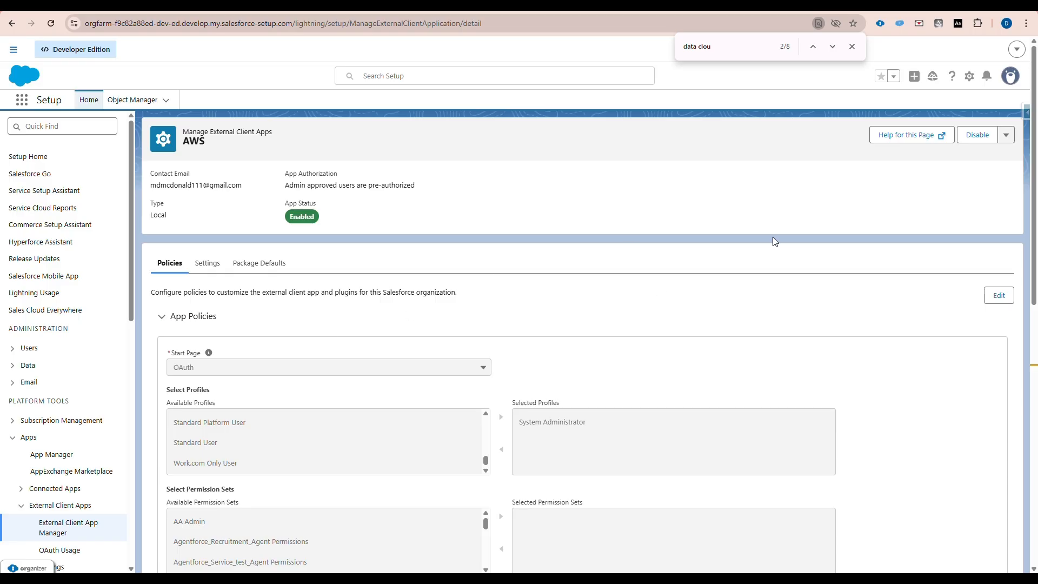
pyautogui.scroll(-6, 826, 290)
pyautogui.scroll(6, 826, 290)
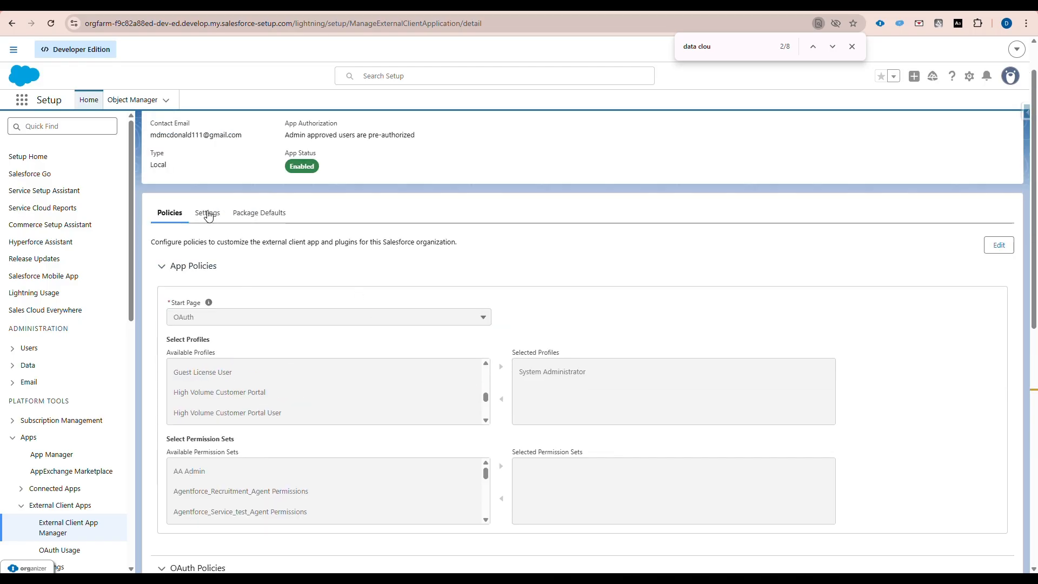
# - Expand the OAuth Settings section and request the app's consumer key and secret
pyautogui.click(207, 210)
pyautogui.scroll(-3, 177, 378)
pyautogui.click(162, 338)
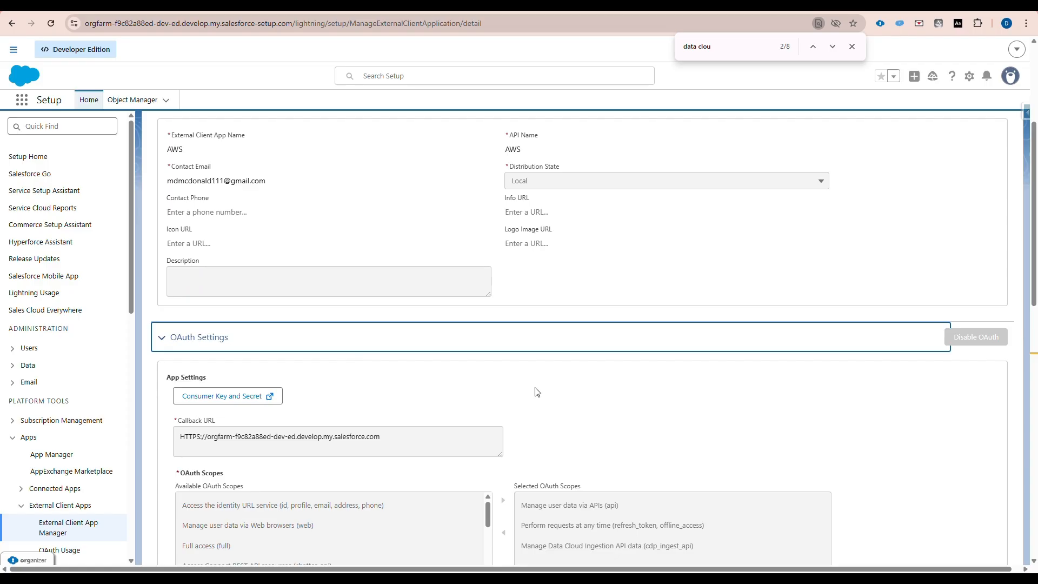
pyautogui.click(236, 401)
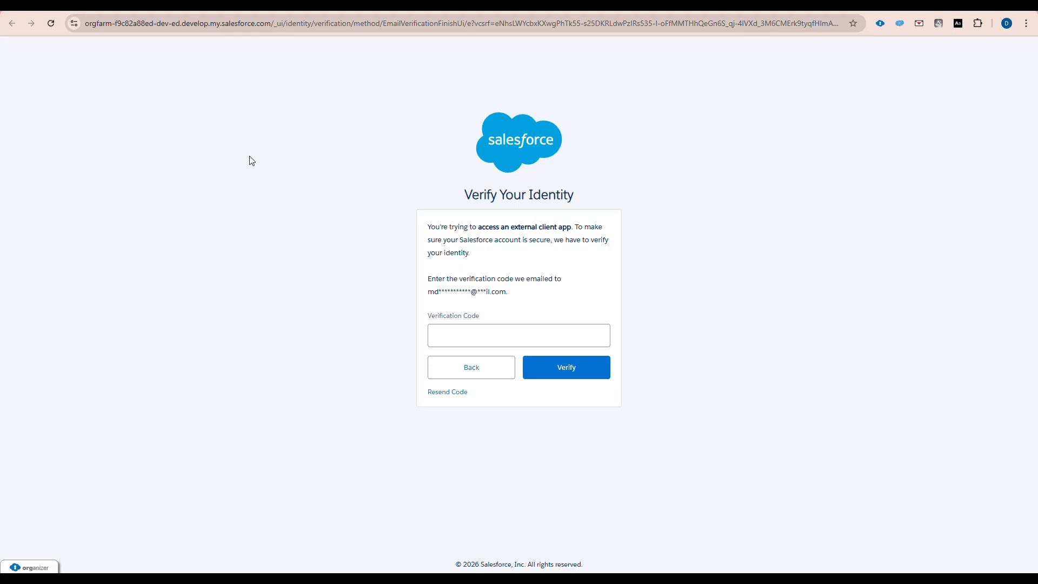
# - Submit the emailed verification code to reveal the consumer key and secret, then return to Lightning Experience
pyautogui.click(76, 11)
pyautogui.click(484, 331)
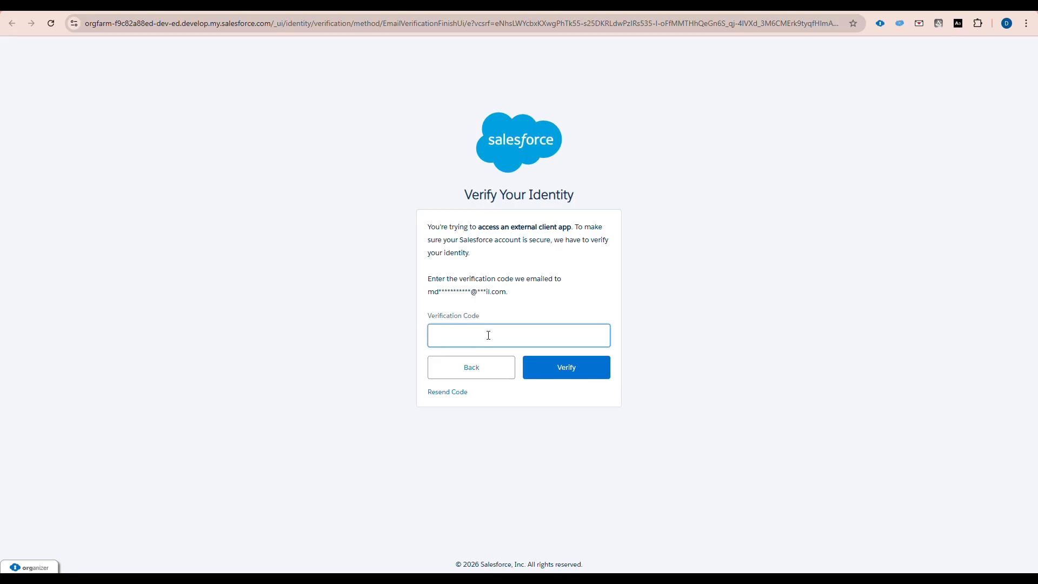
pyautogui.hotkey('ctrl', 'v')
pyautogui.click(584, 375)
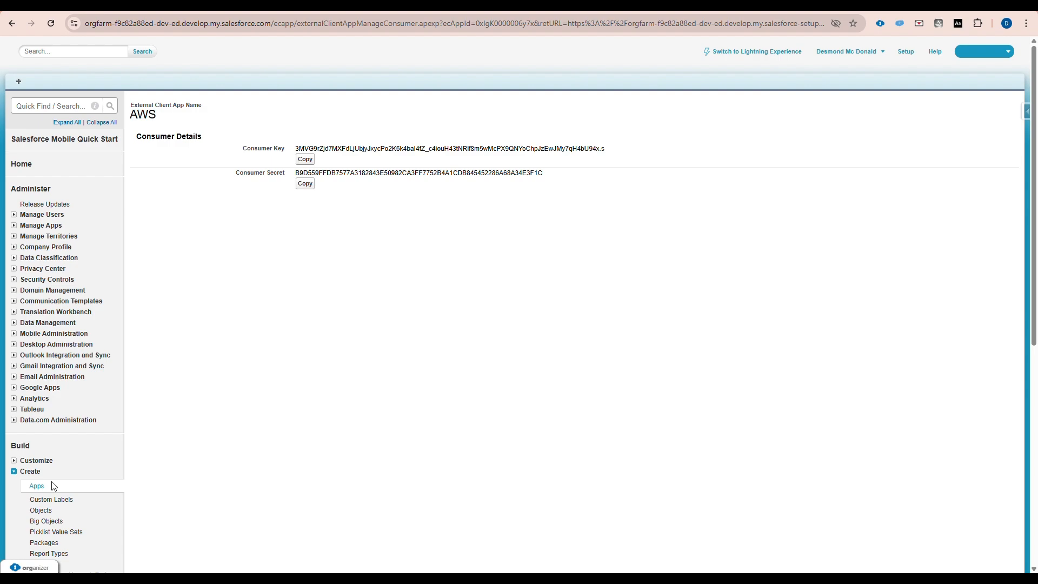
pyautogui.click(727, 52)
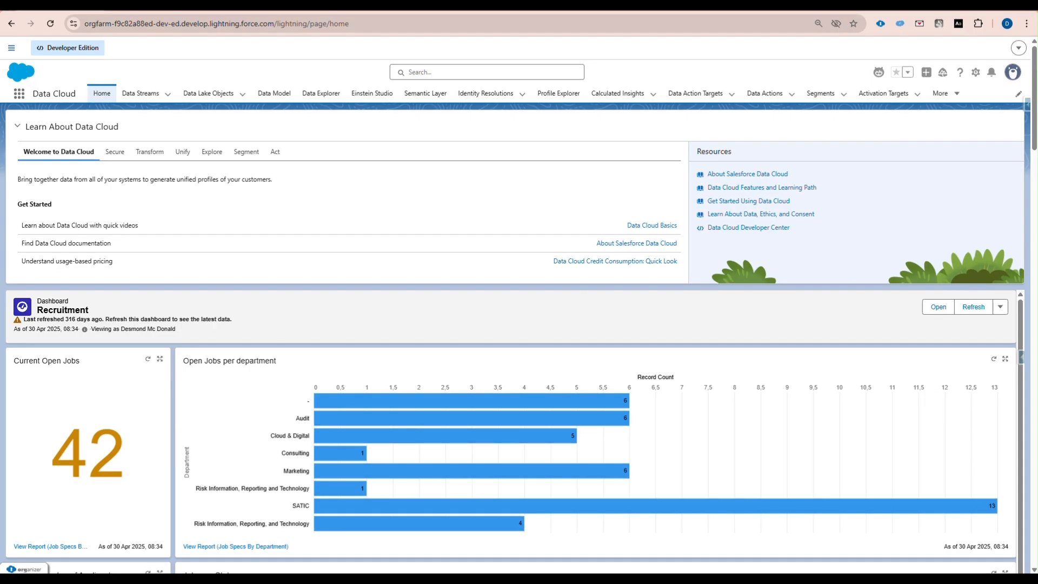
# - Fill the sticky-note OAuth authorize URL with domain, consumer key and callback, then load it
pyautogui.moveTo(0, 373); pyautogui.dragTo(460, 144)
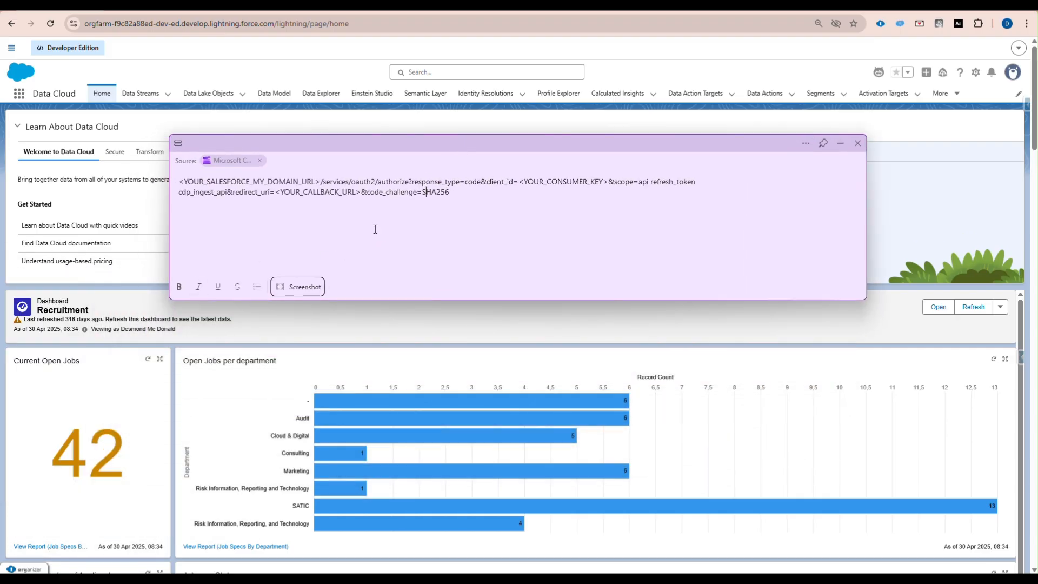
pyautogui.click(446, 222)
pyautogui.moveTo(320, 181); pyautogui.dragTo(179, 182)
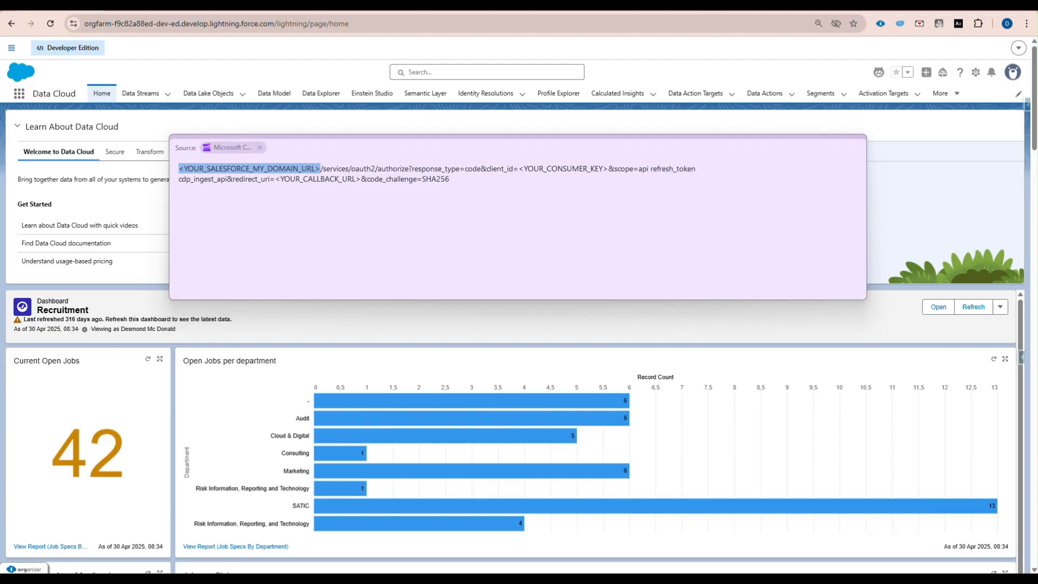
pyautogui.click(360, 23)
pyautogui.hotkey('ctrl', 'v')
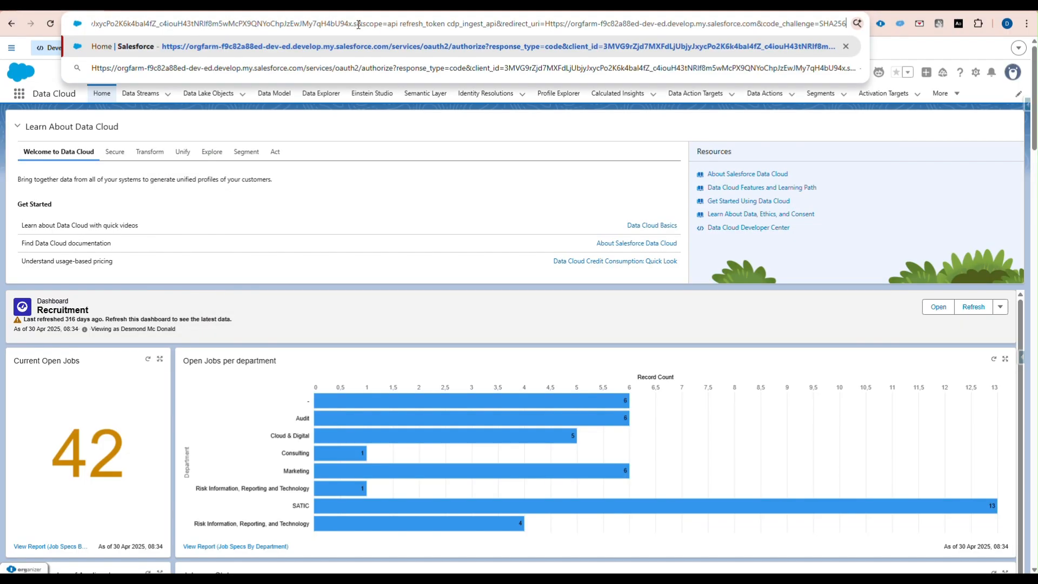
pyautogui.press('Return')
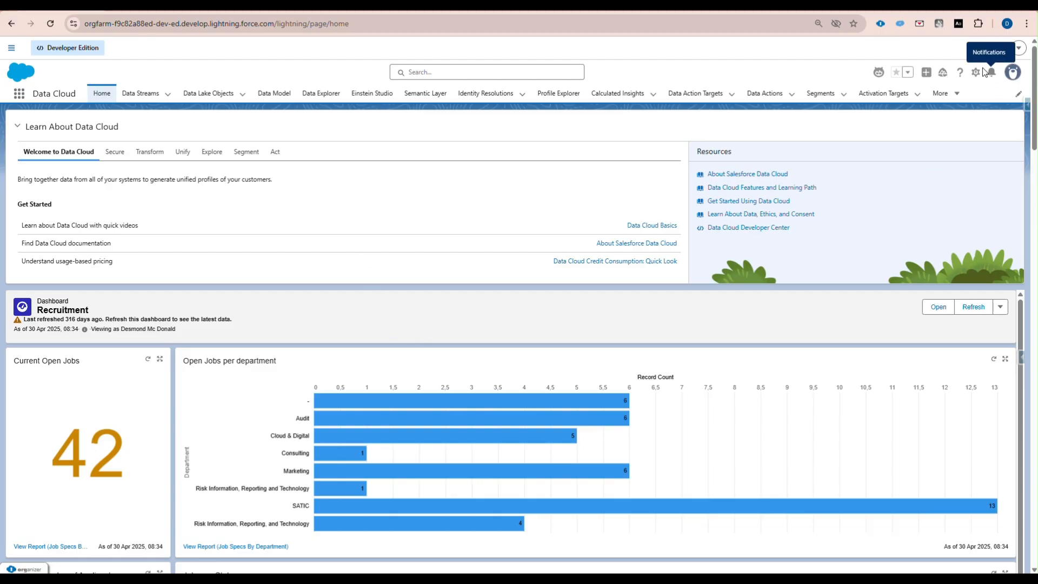
# - Check the External Client Apps OAuth Usage list in Setup, then switch to the Word guide
pyautogui.hotkey('ctrl', 'Tab')
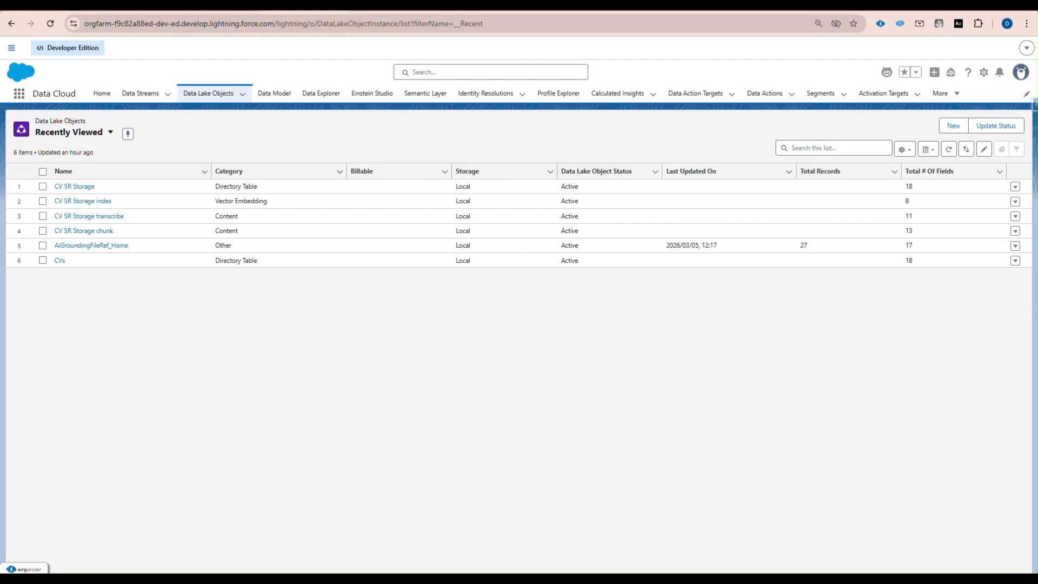
pyautogui.hotkey('ctrl', 'Tab')
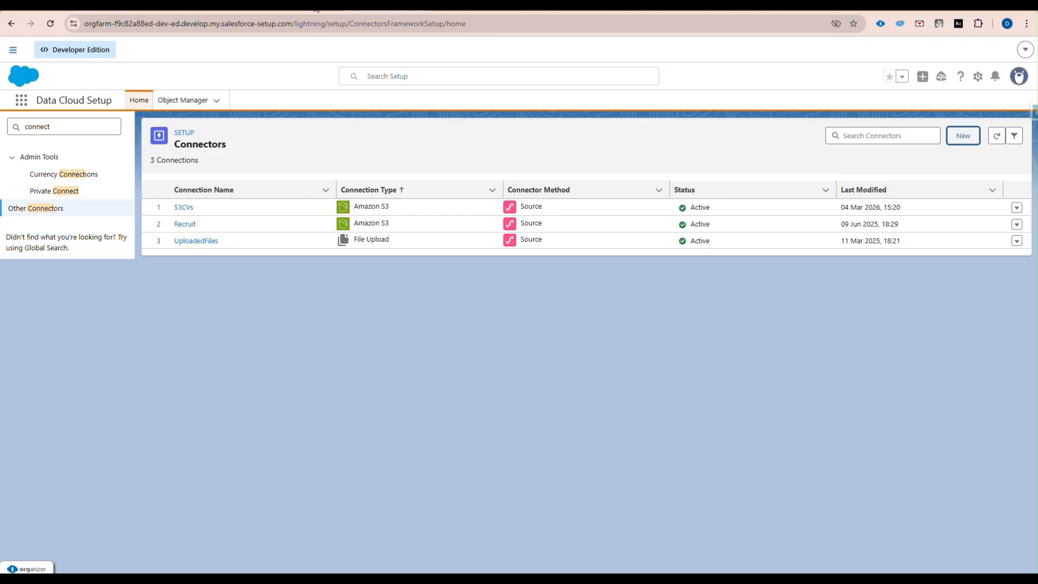
pyautogui.hotkey('ctrl', 'Tab')
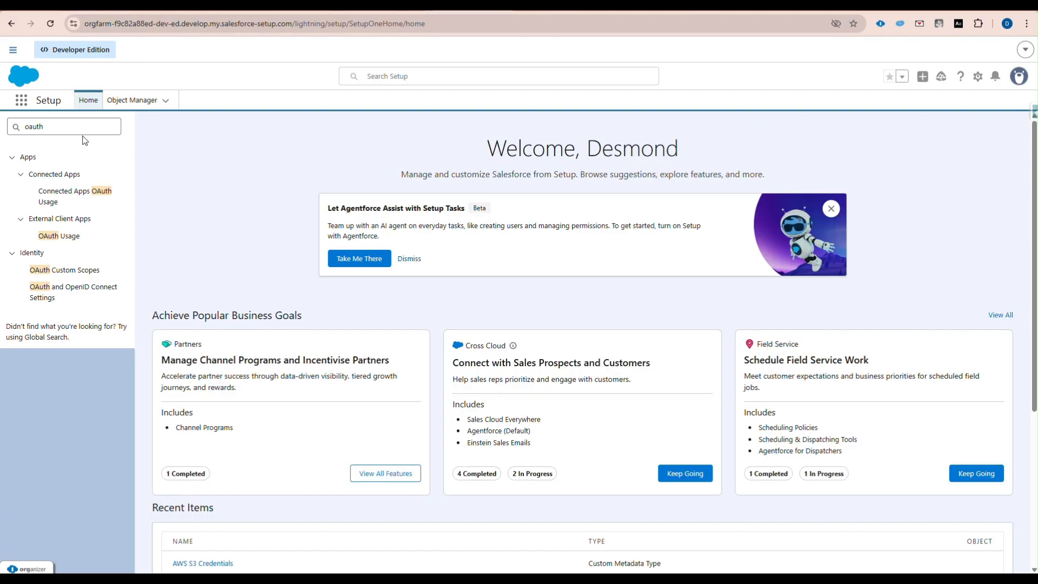
pyautogui.click(58, 236)
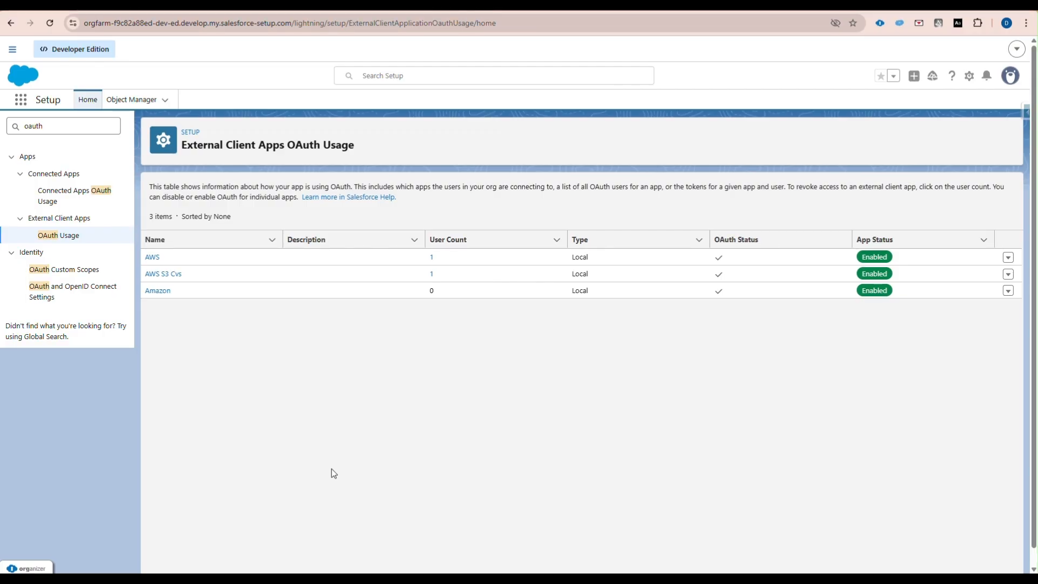
pyautogui.press('super+Tab')
pyautogui.click(681, 159)
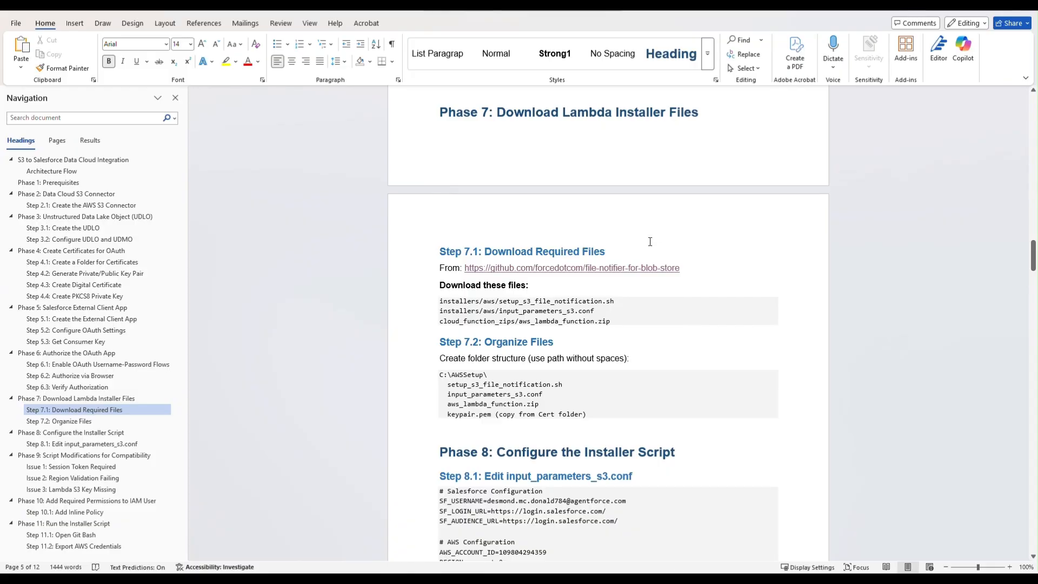
# - Open the file-notifier-for-blob-store GitHub link from Step 7.1 and return to Chrome
pyautogui.keyDown('ctrl'); pyautogui.click(555, 268); pyautogui.keyUp('ctrl')
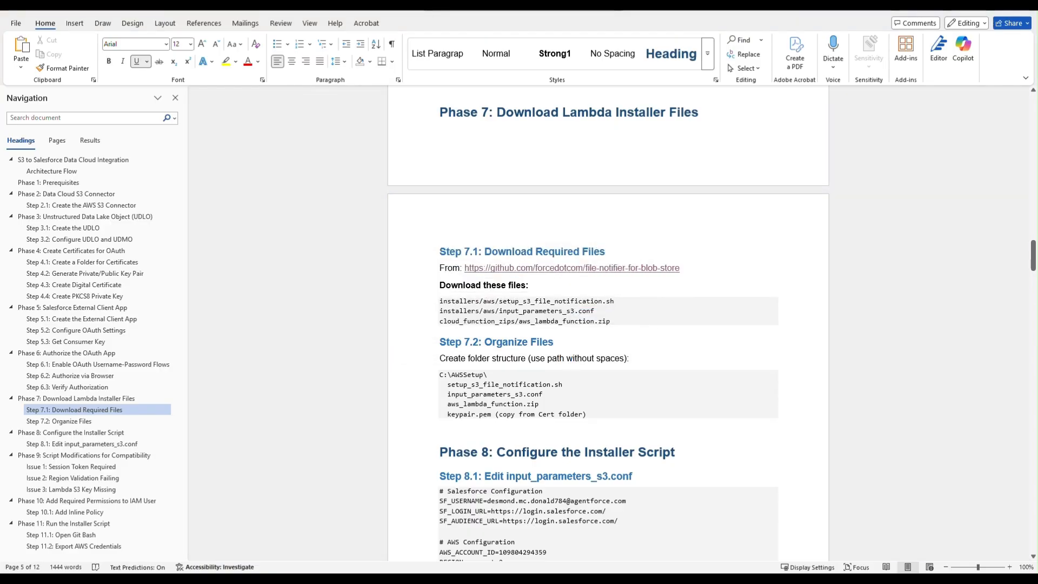
pyautogui.press('super+Tab')
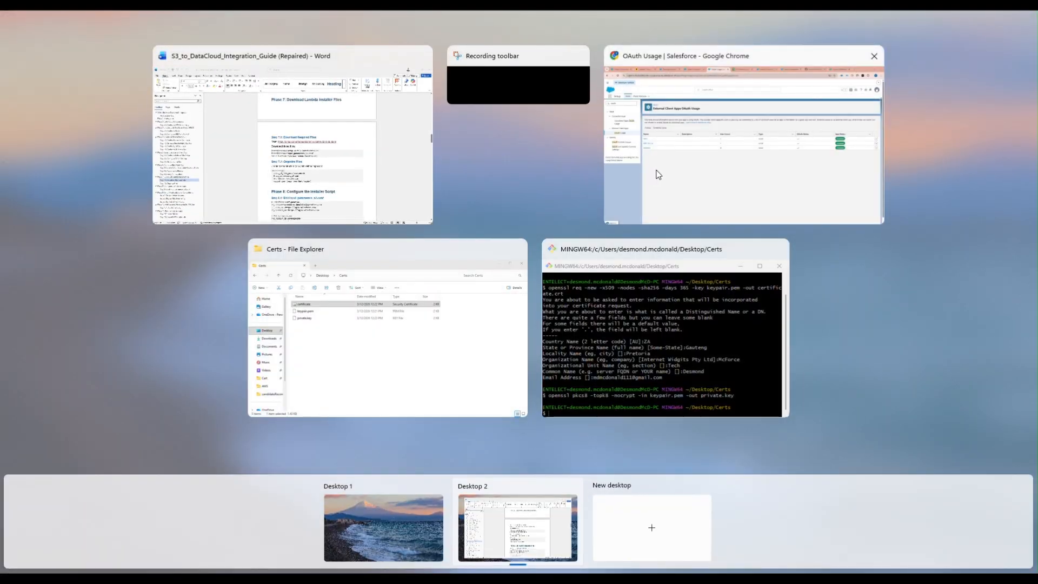
pyautogui.click(655, 171)
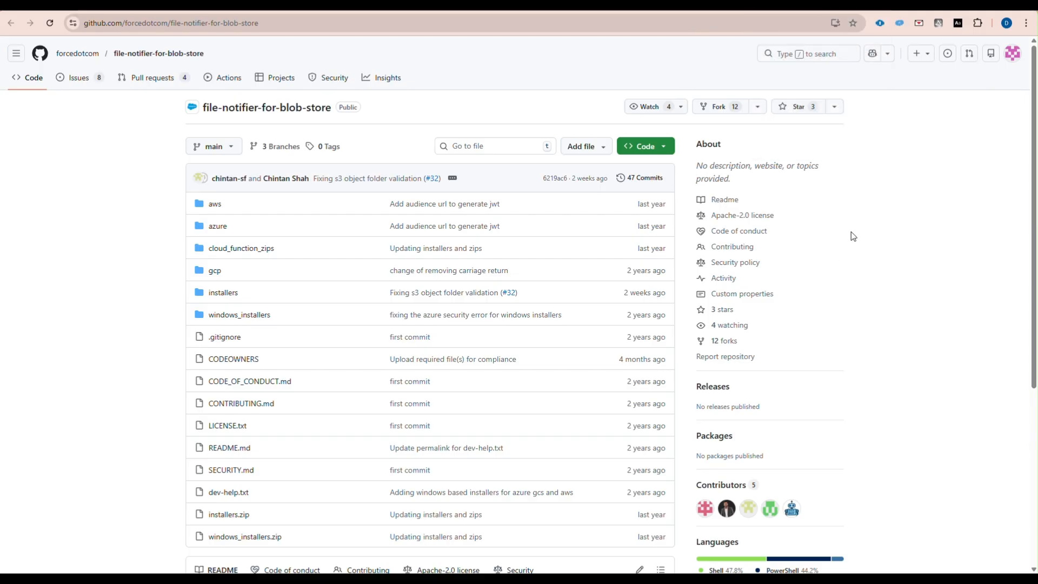
# - Download aws_lambda_function.zip from the file-notifier-for-blob-store repository
pyautogui.scroll(-5, 445, 302)
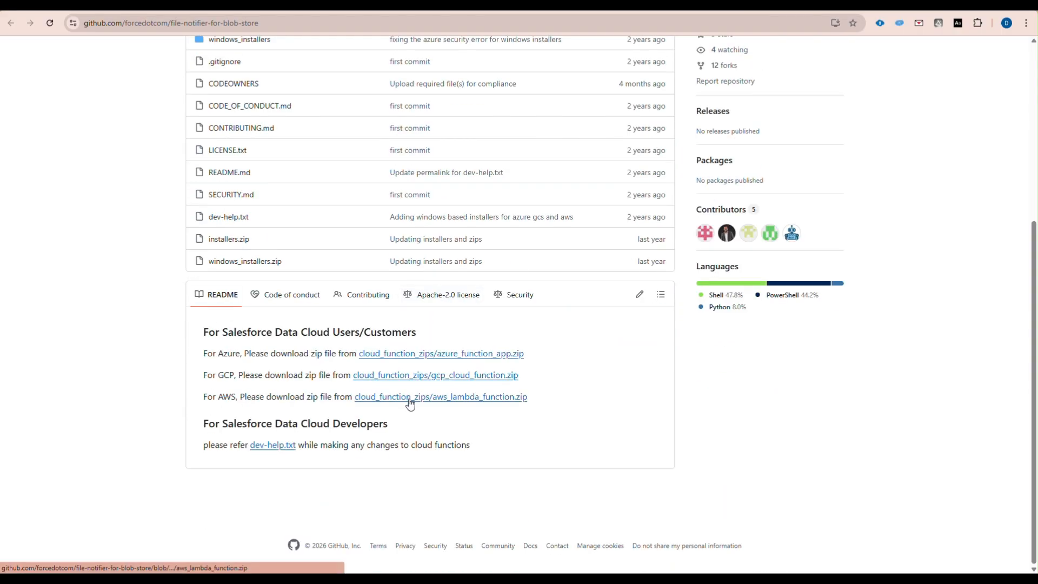
pyautogui.click(454, 399)
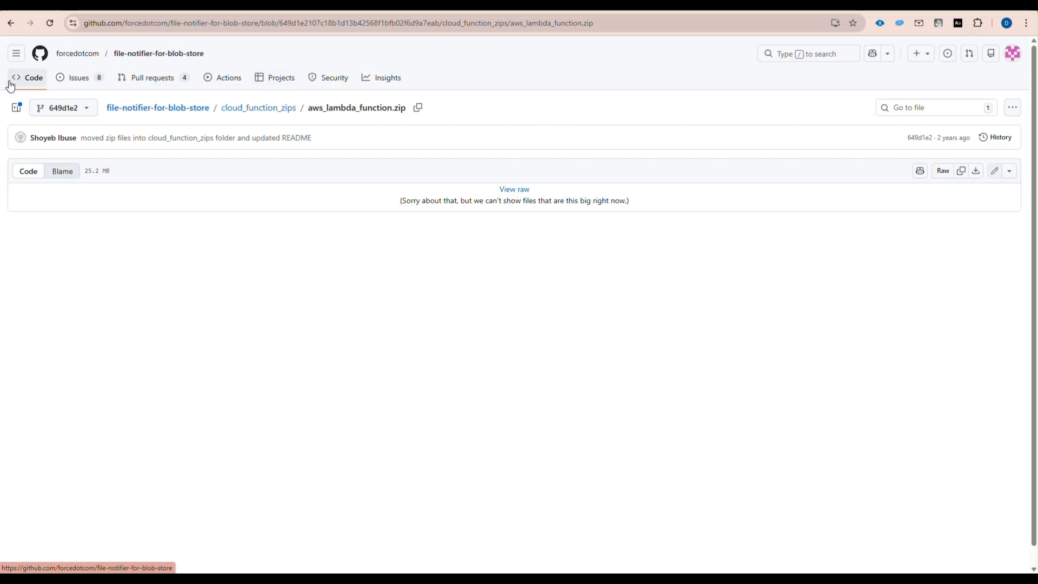
pyautogui.click(976, 170)
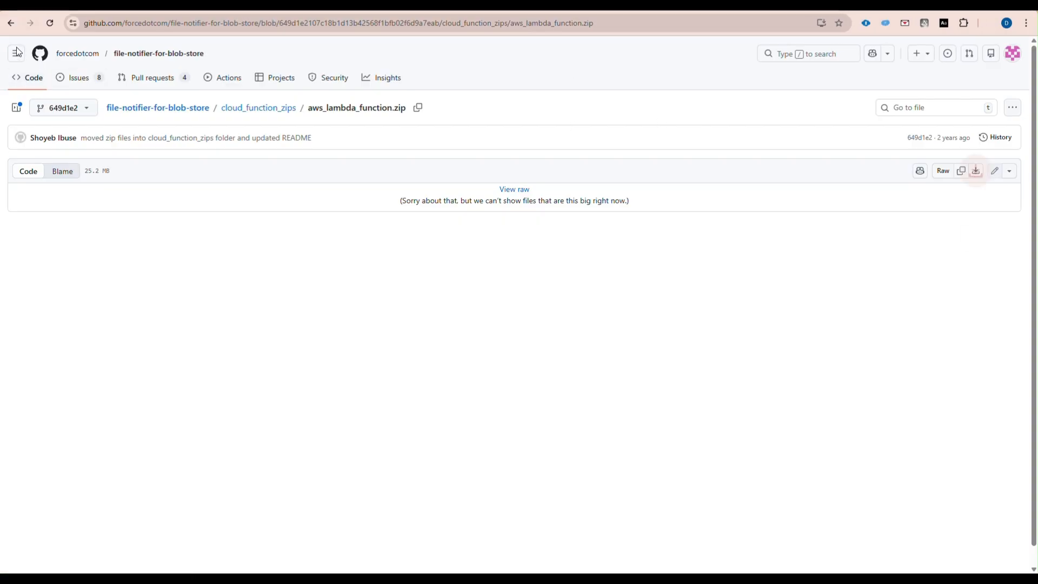
pyautogui.click(11, 21)
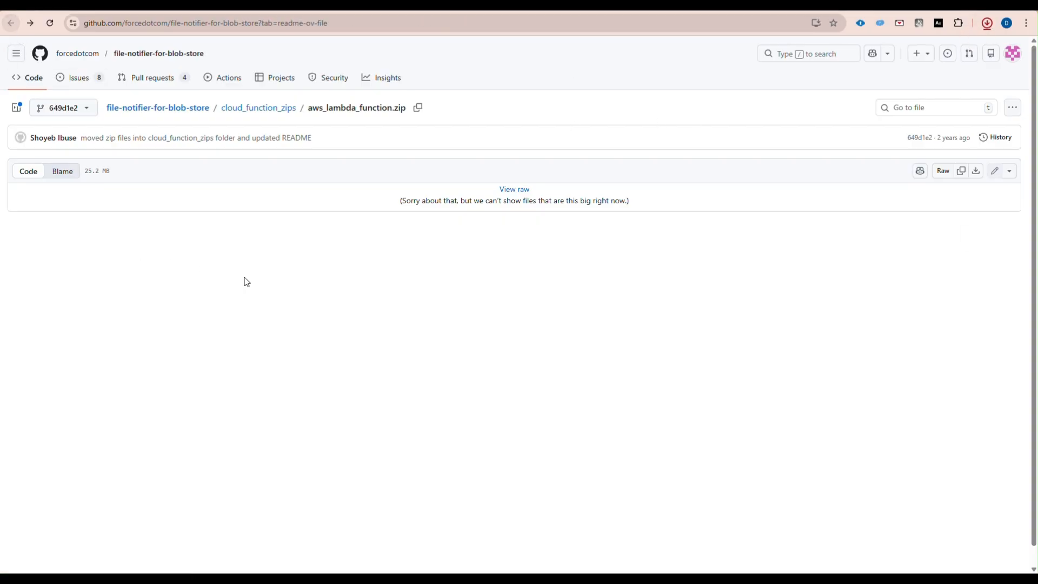
# - In installers/aws, review input_parameters_s3.conf and download setup_s3_file_notification.sh
pyautogui.click(219, 292)
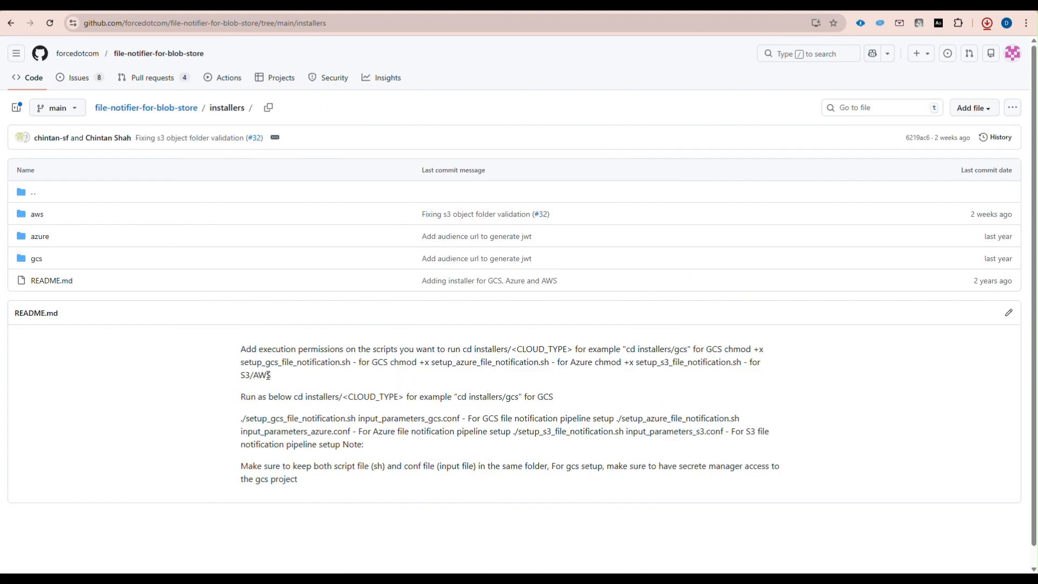
pyautogui.click(37, 215)
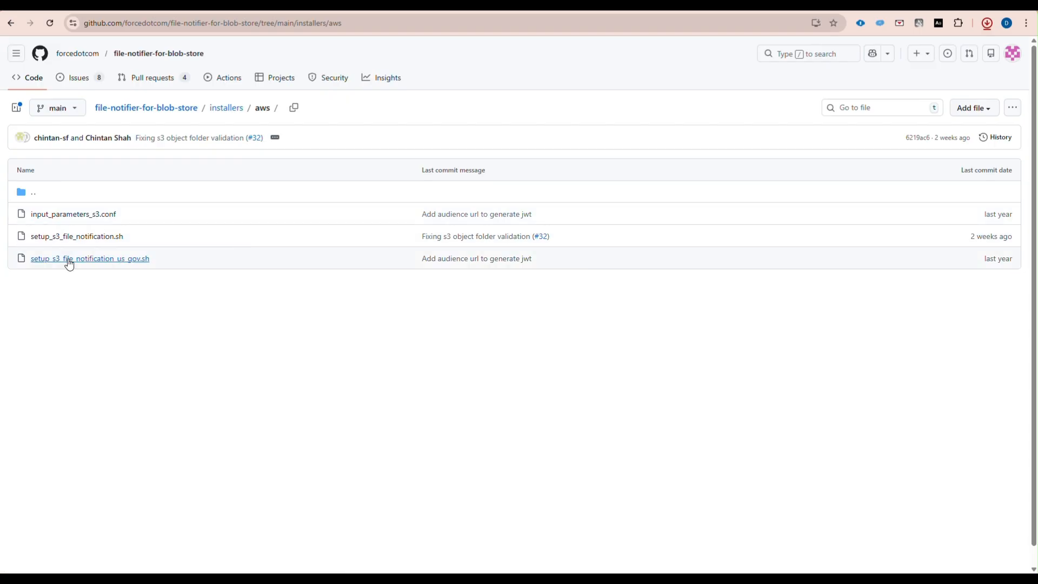
pyautogui.click(54, 216)
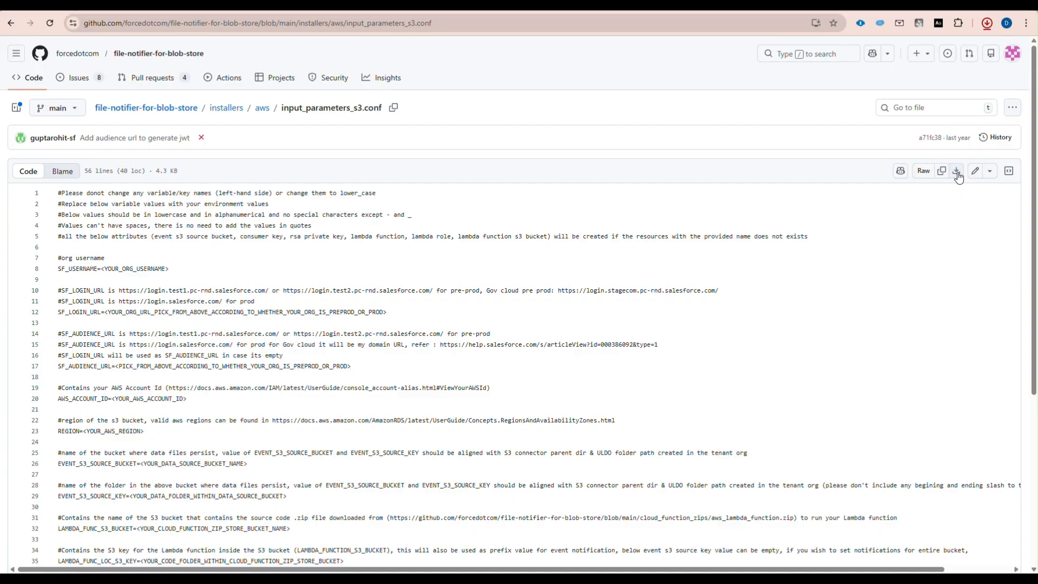
pyautogui.click(11, 23)
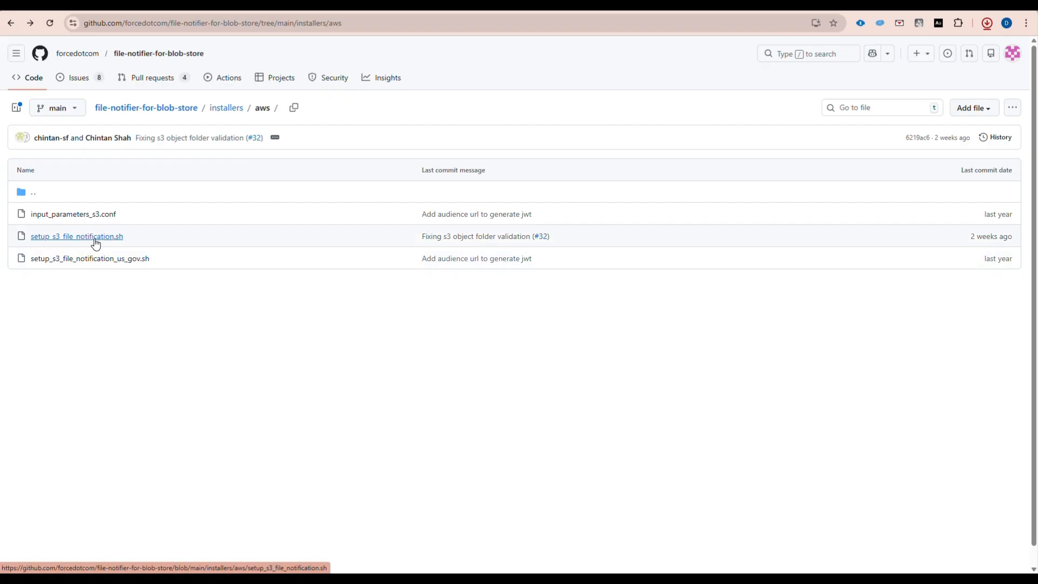
pyautogui.click(96, 241)
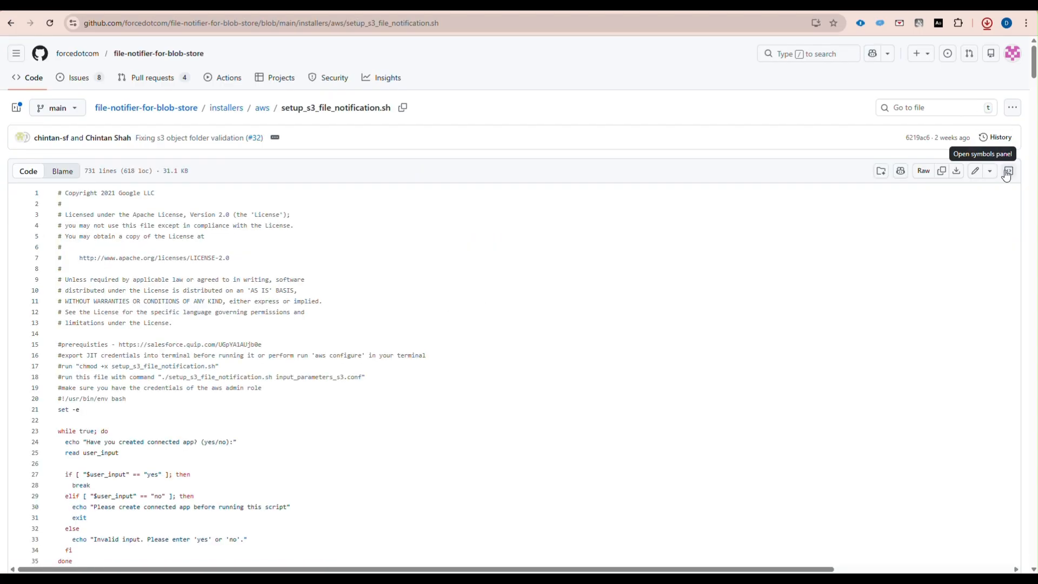
pyautogui.click(958, 173)
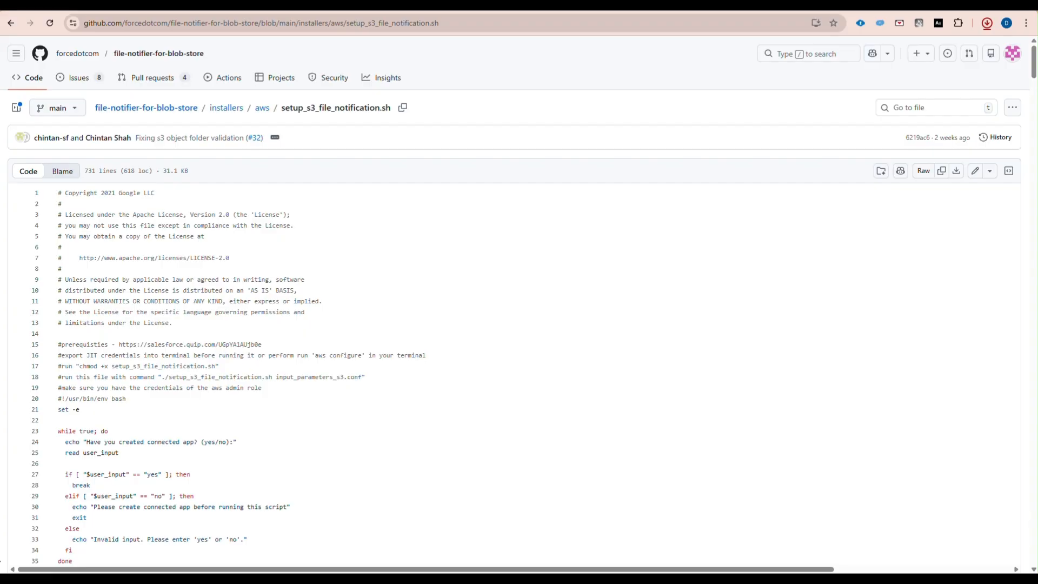
pyautogui.press('super+d')
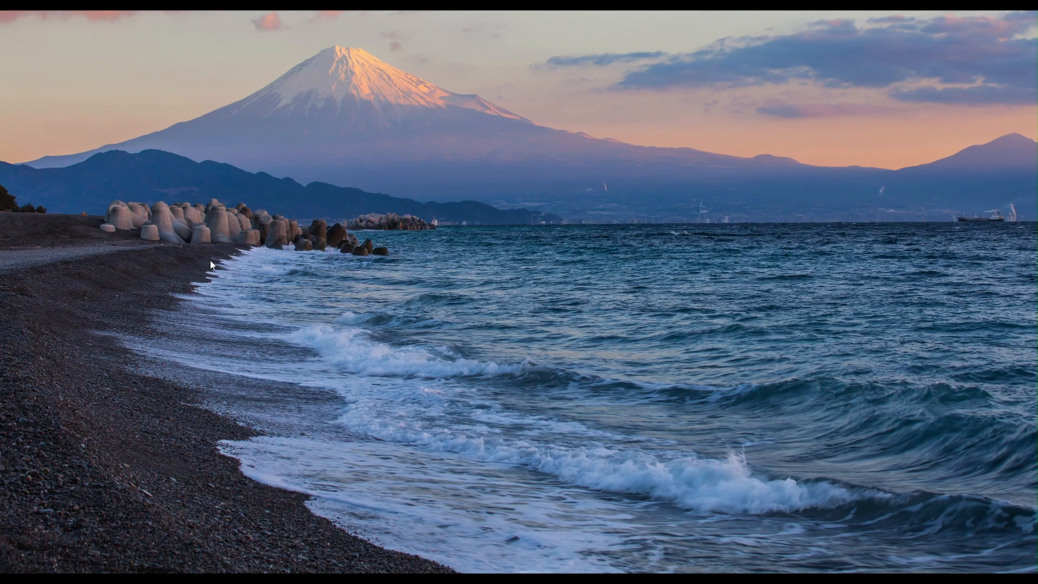
# - Create an AWSSetup folder on the desktop and move the downloaded files into it
pyautogui.rightClick(156, 145)
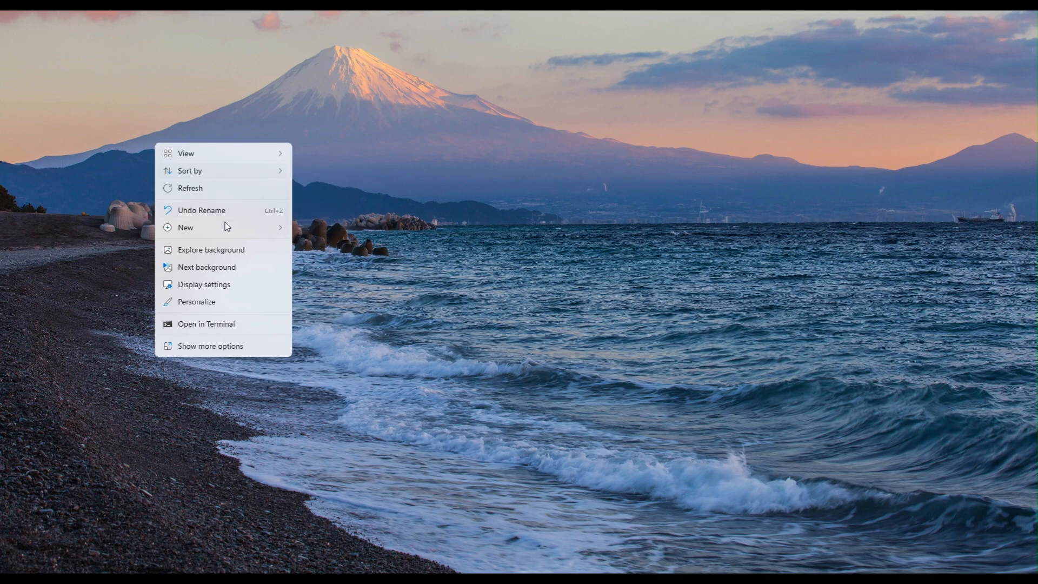
pyautogui.moveTo(224, 228)
pyautogui.scroll(1, 328, 232)
pyautogui.click(329, 232)
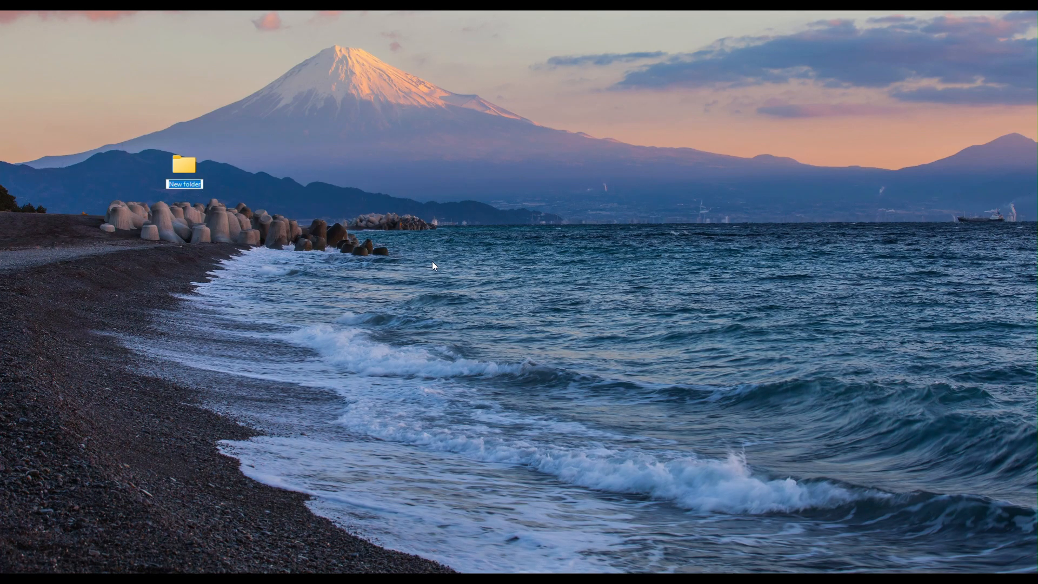
pyautogui.write('AWSSetup')
pyautogui.press('Return')
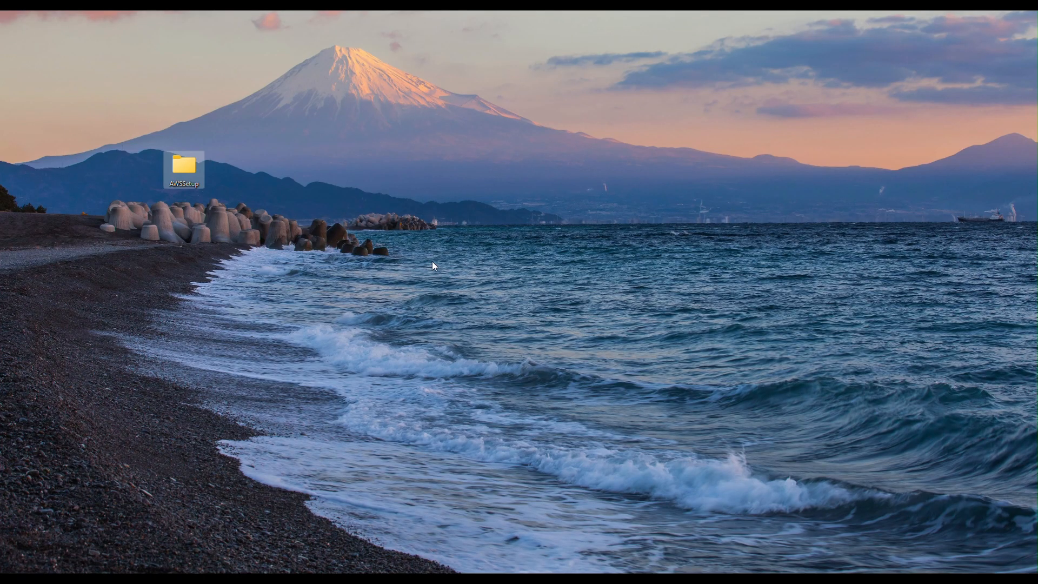
pyautogui.press('Escape')
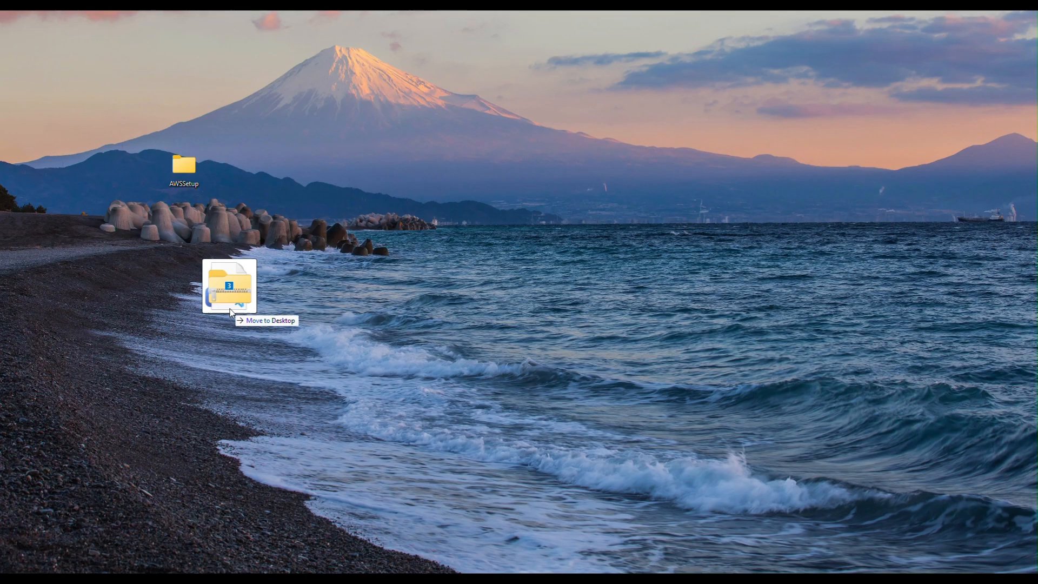
pyautogui.moveTo(229, 309); pyautogui.dragTo(189, 175)
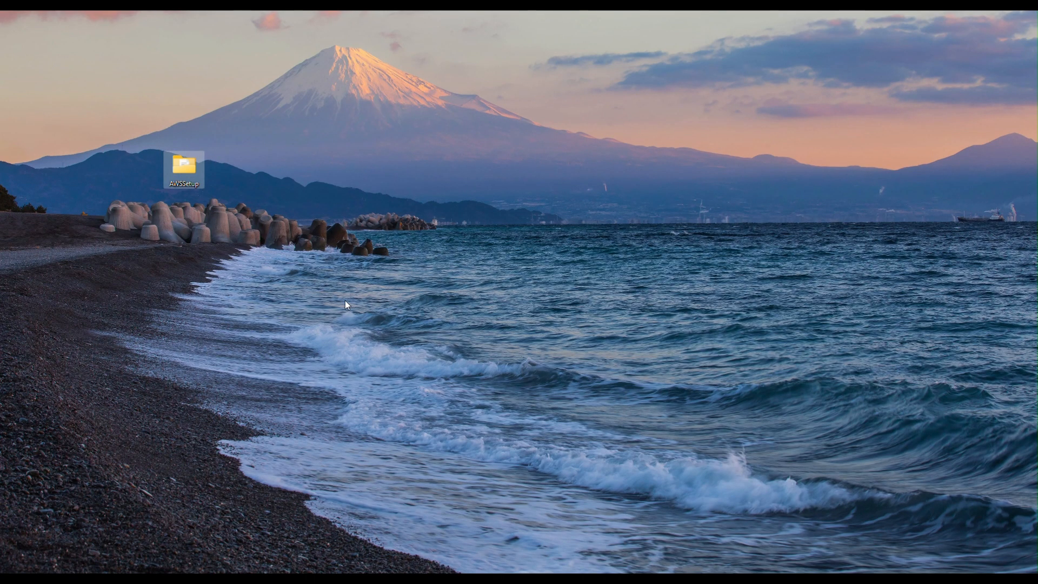
# - Open the AWSSetup folder and open input_parameters_s3 in Visual Studio Code
pyautogui.doubleClick(192, 173)
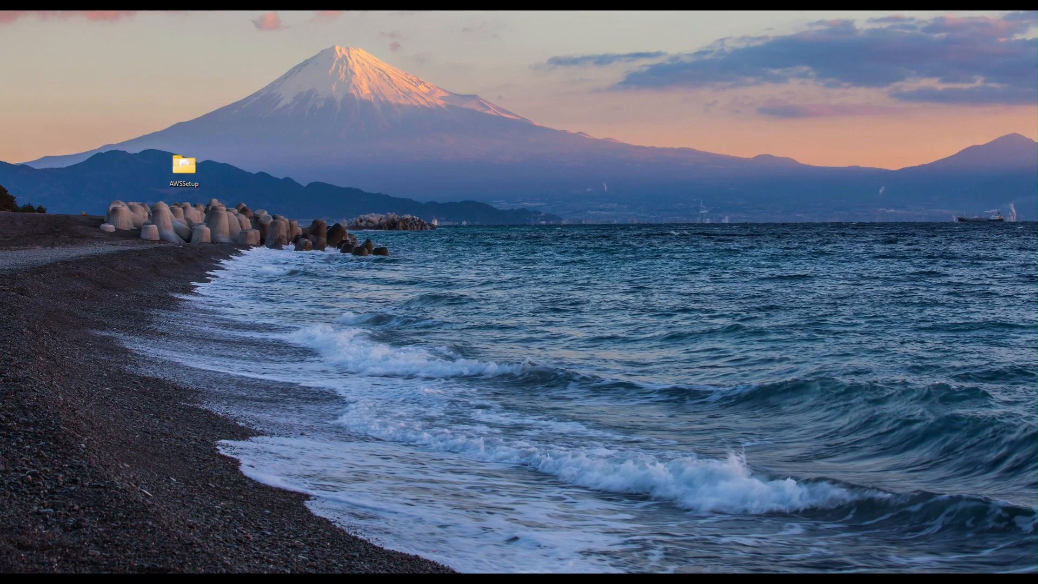
pyautogui.moveTo(2, 197); pyautogui.dragTo(411, 181)
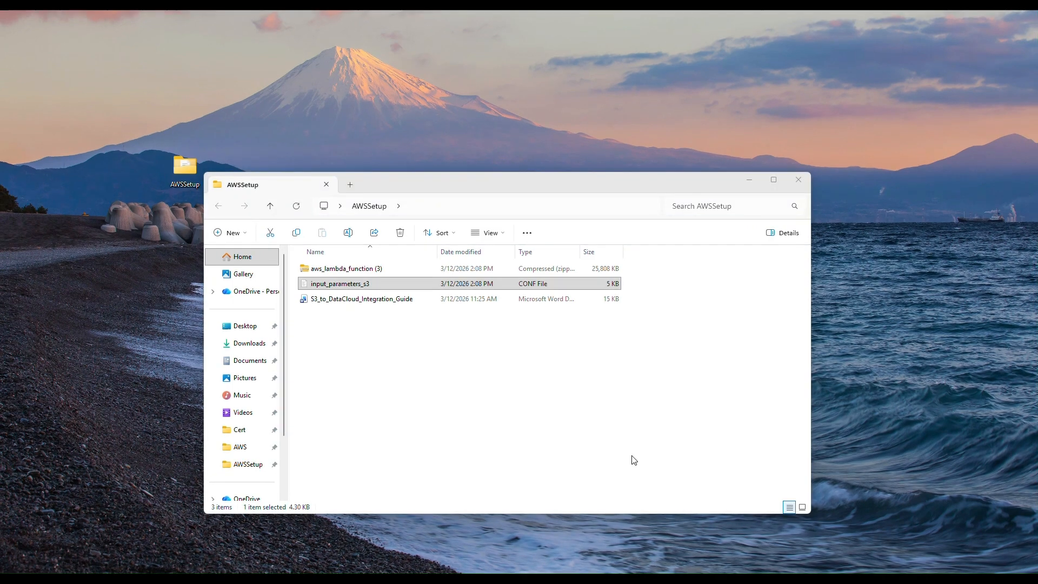
pyautogui.click(343, 288)
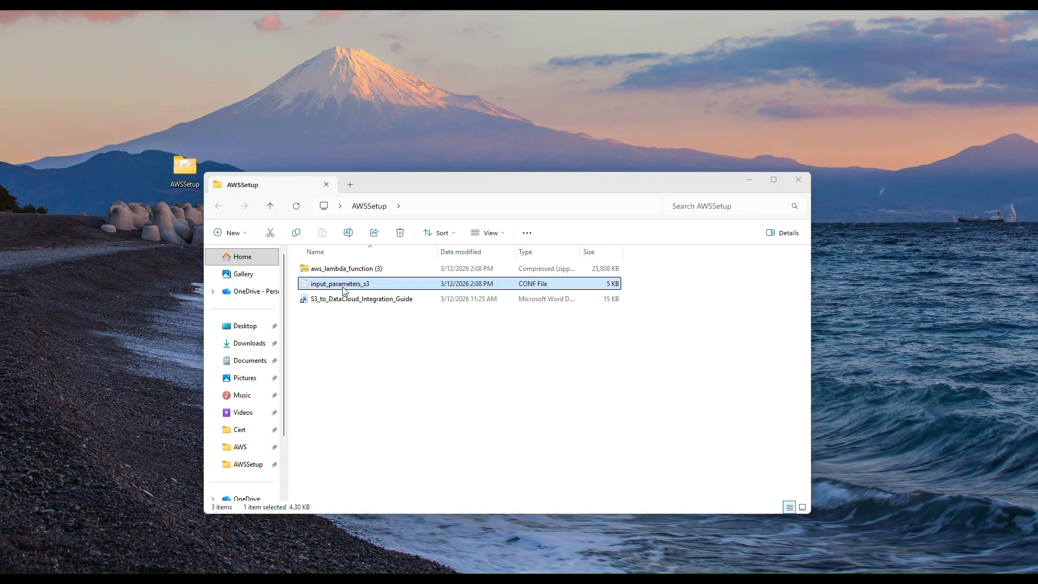
pyautogui.doubleClick(347, 287)
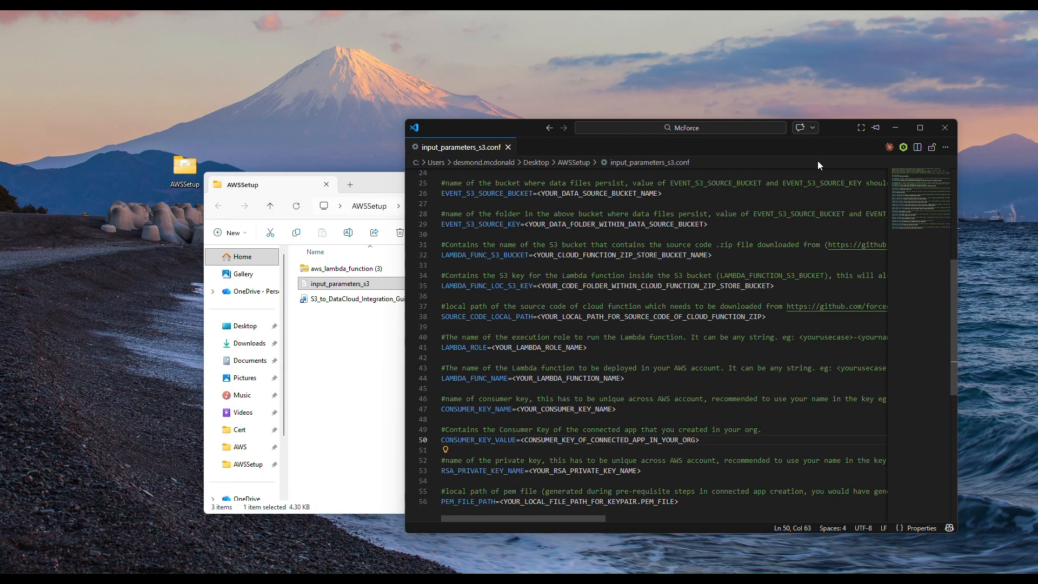
pyautogui.press('F11')
pyautogui.scroll(6, 550, 410)
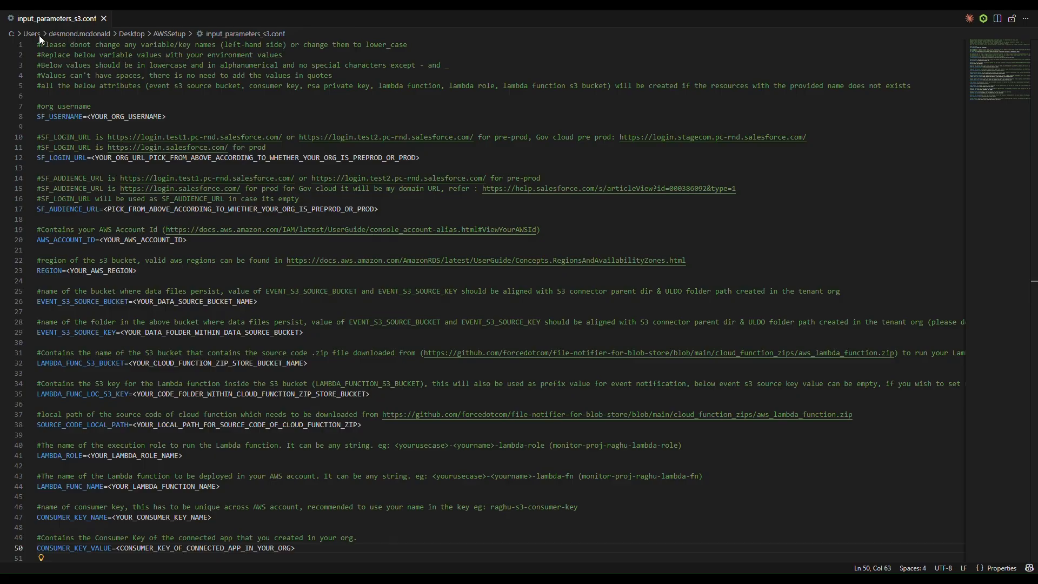
pyautogui.moveTo(166, 116); pyautogui.dragTo(86, 116)
pyautogui.hotkey('ctrl', 'v')
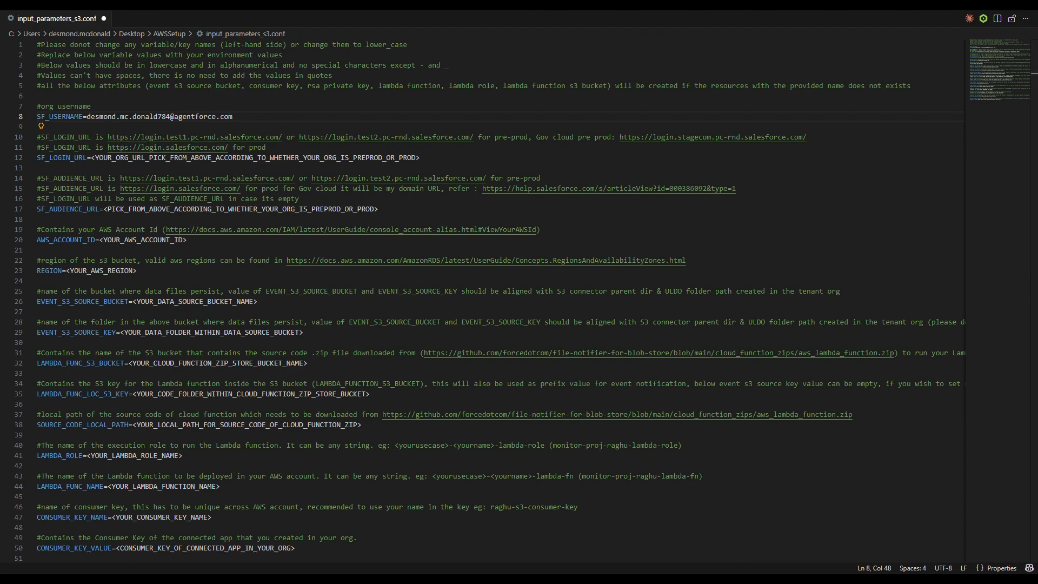
pyautogui.moveTo(436, 157); pyautogui.dragTo(92, 156)
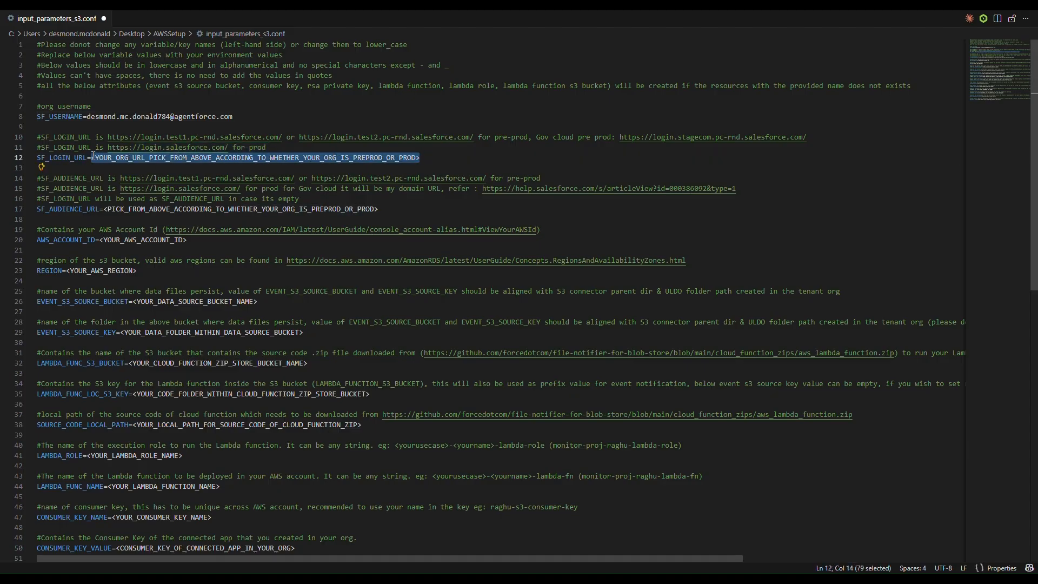
pyautogui.write('https://login.salesforce.com/')
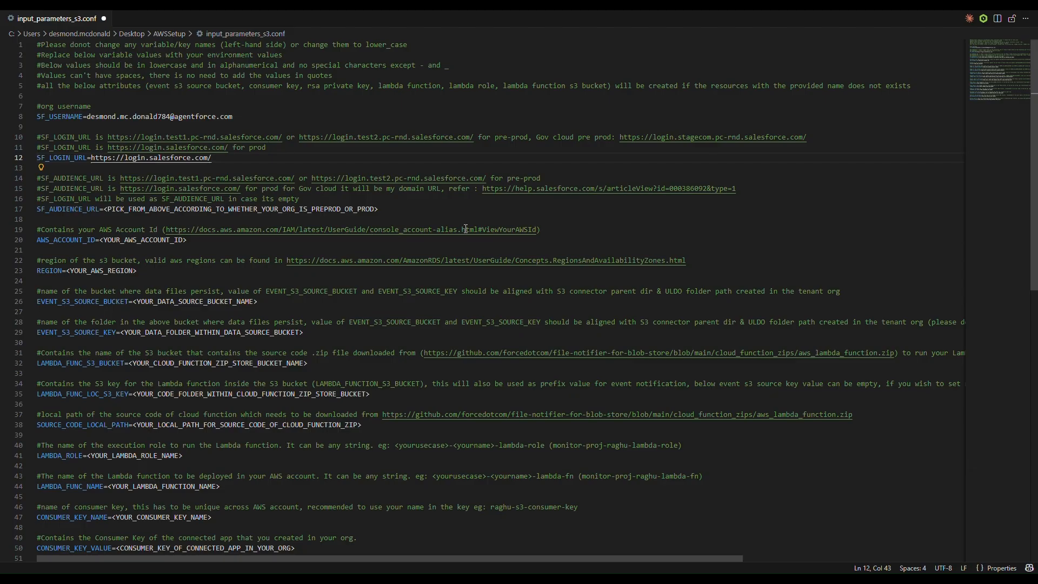
pyautogui.moveTo(380, 209); pyautogui.dragTo(104, 211)
pyautogui.write('https://login.salesforce.com/')
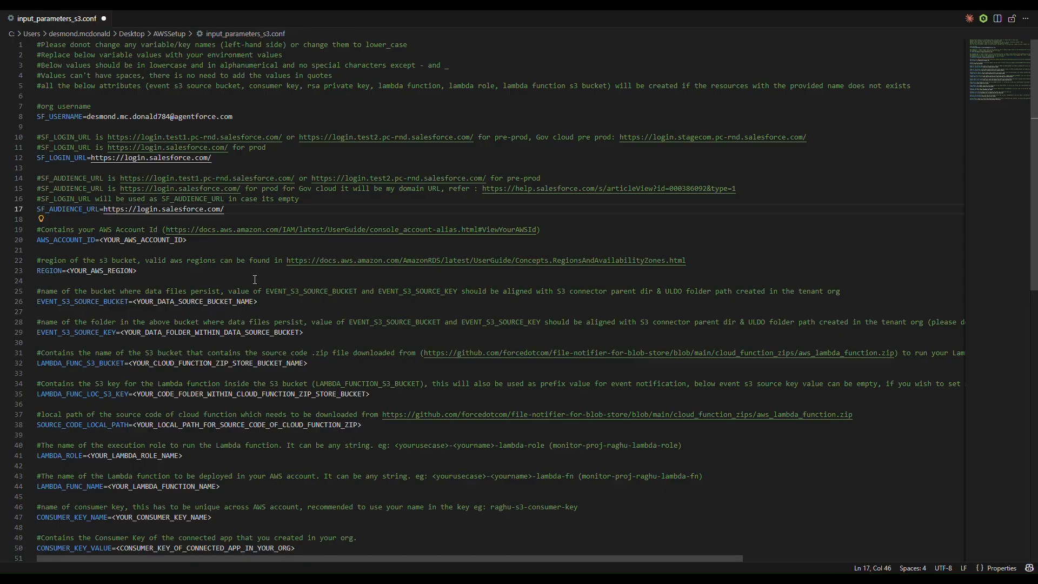
# - Copy the Account ID from the AWS console's account menu and return to the config file
pyautogui.press('super+Tab')
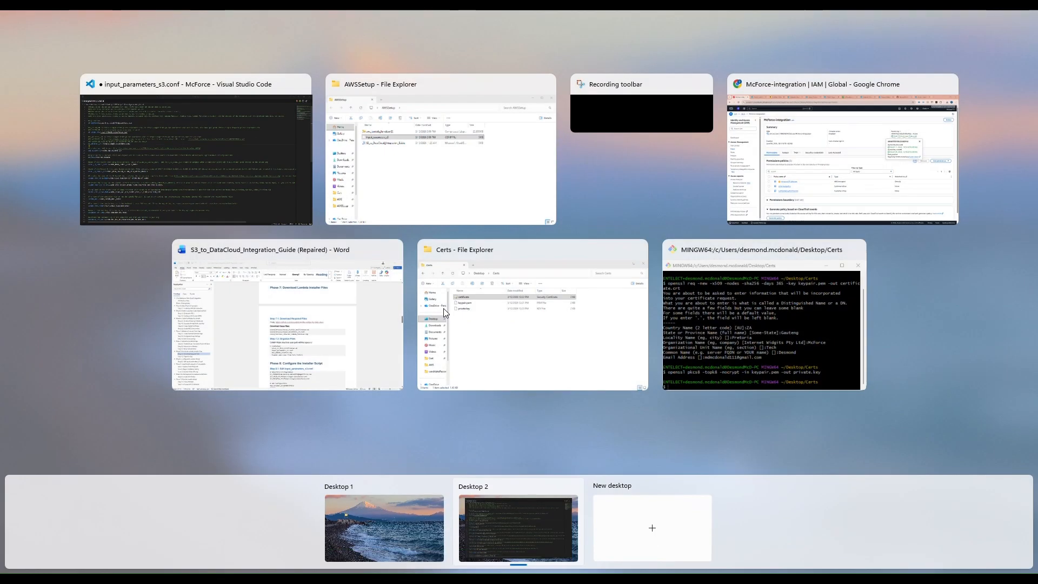
pyautogui.click(820, 183)
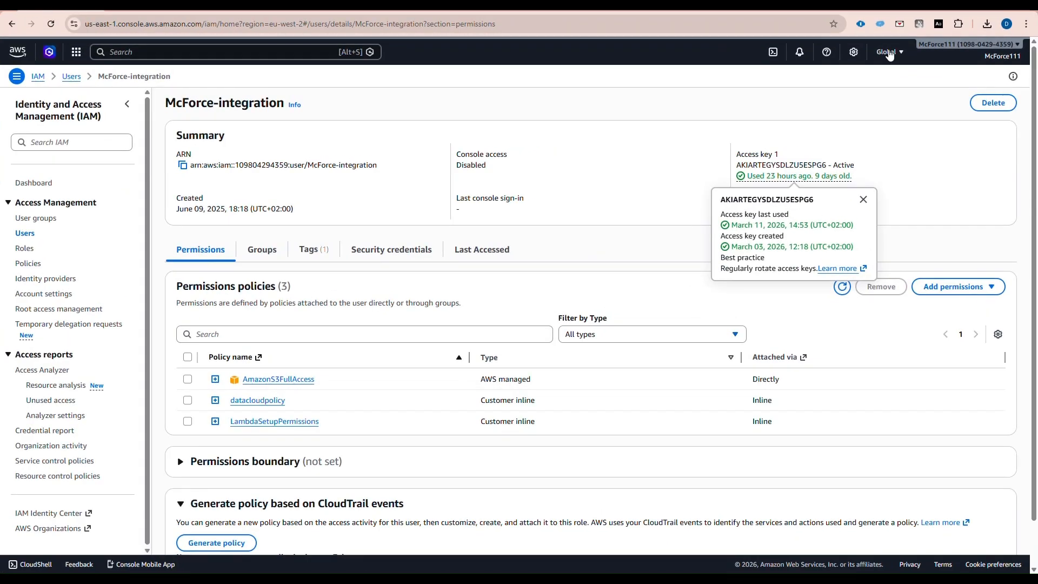
pyautogui.click(996, 62)
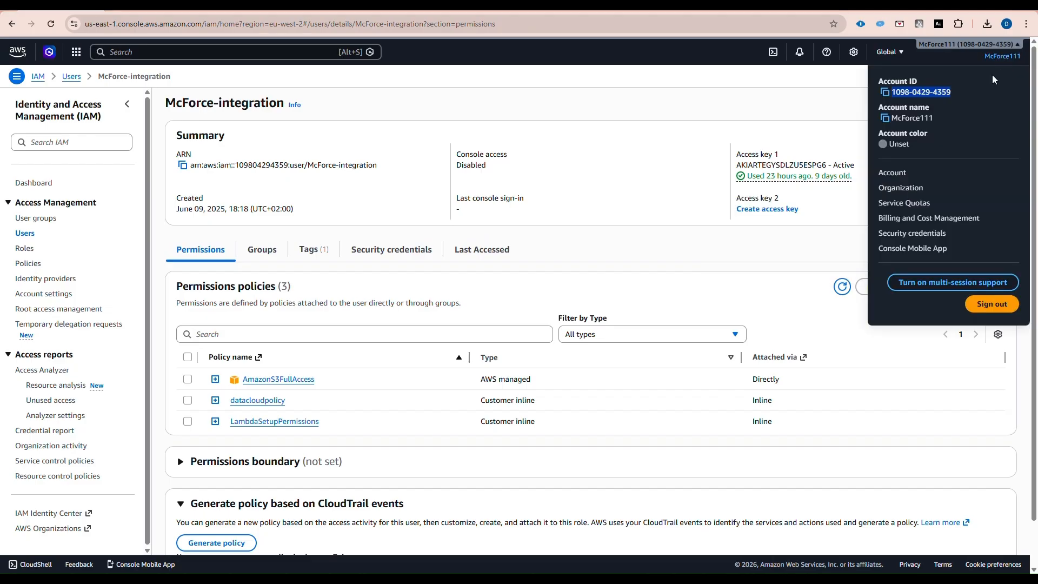
pyautogui.rightClick(932, 92)
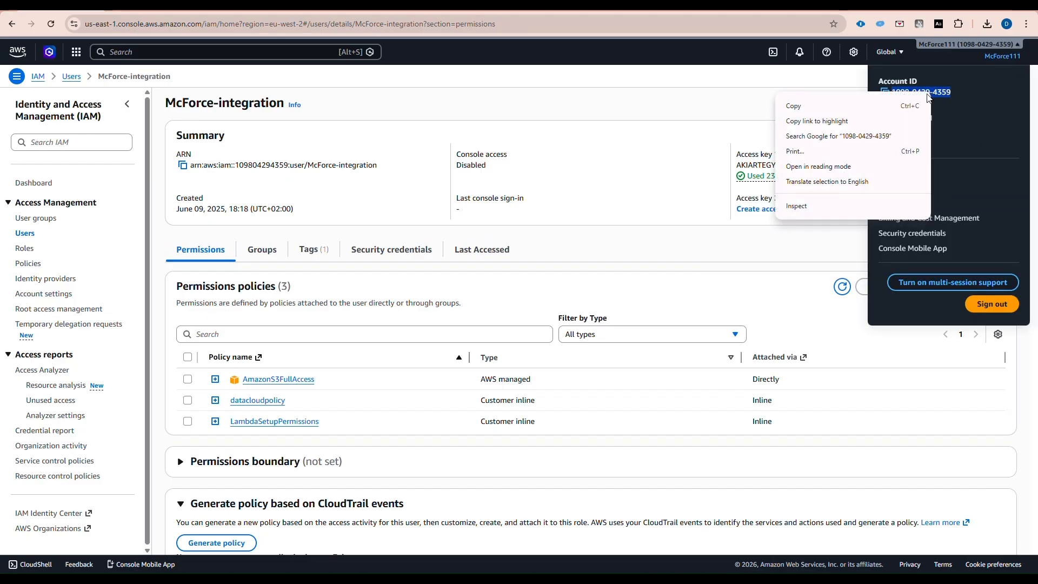
pyautogui.click(914, 105)
pyautogui.click(814, 111)
pyautogui.press('super+Tab')
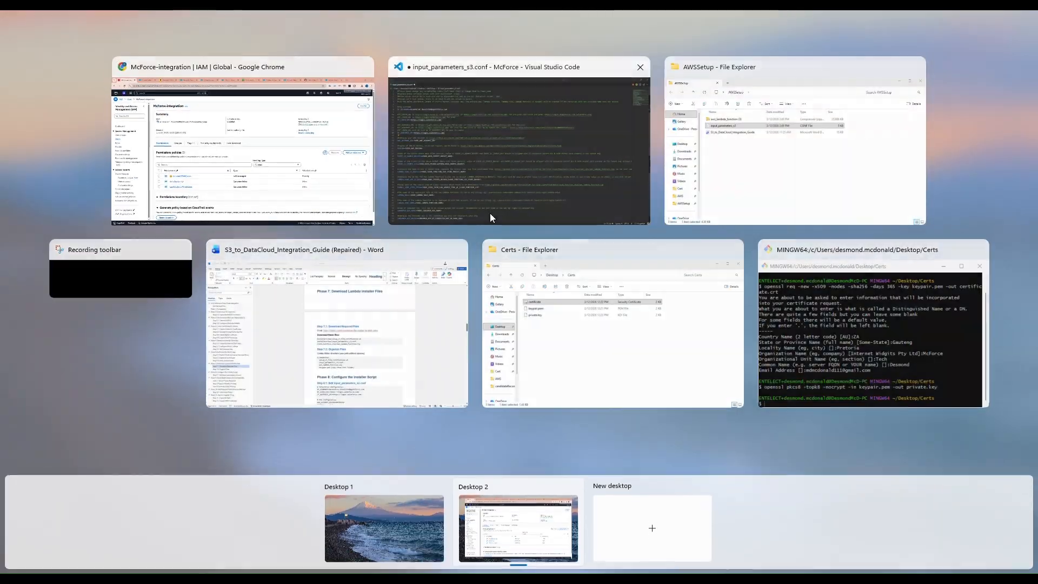
pyautogui.click(492, 176)
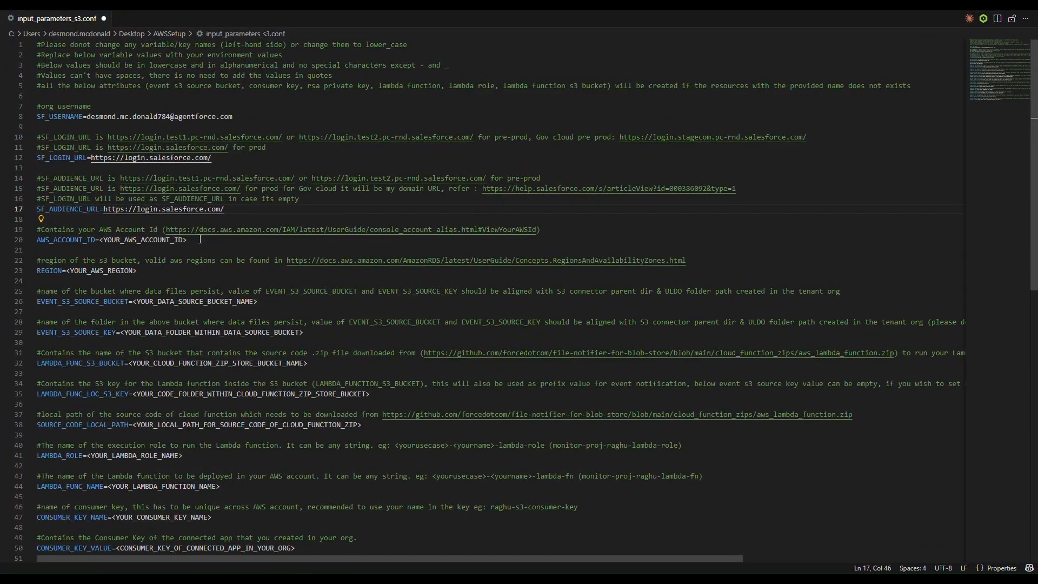
# - Paste the account ID into AWS_ACCOUNT_ID on line 20 and clear EVENT_S3_SOURCE_KEY on line 29
pyautogui.moveTo(200, 239); pyautogui.dragTo(99, 240)
pyautogui.hotkey('ctrl', 'v')
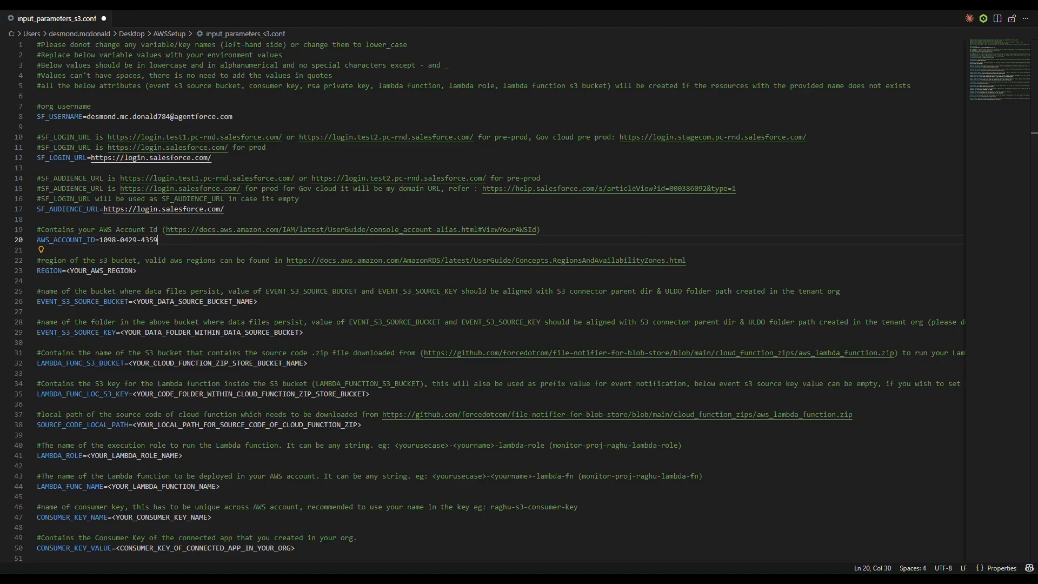
pyautogui.scroll(-3, 140, 265)
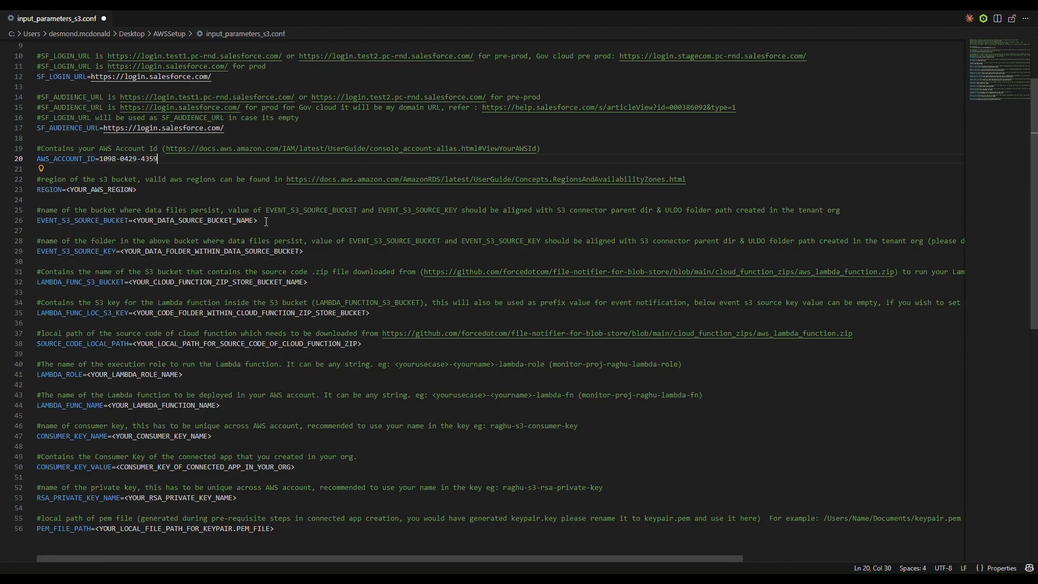
pyautogui.moveTo(329, 253); pyautogui.dragTo(121, 256)
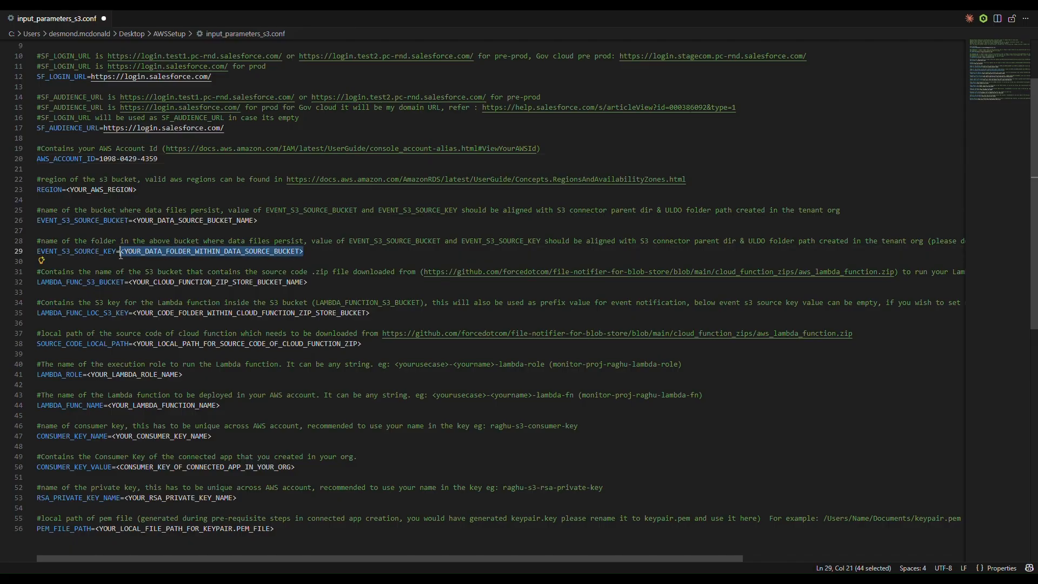
pyautogui.press('BackSpace')
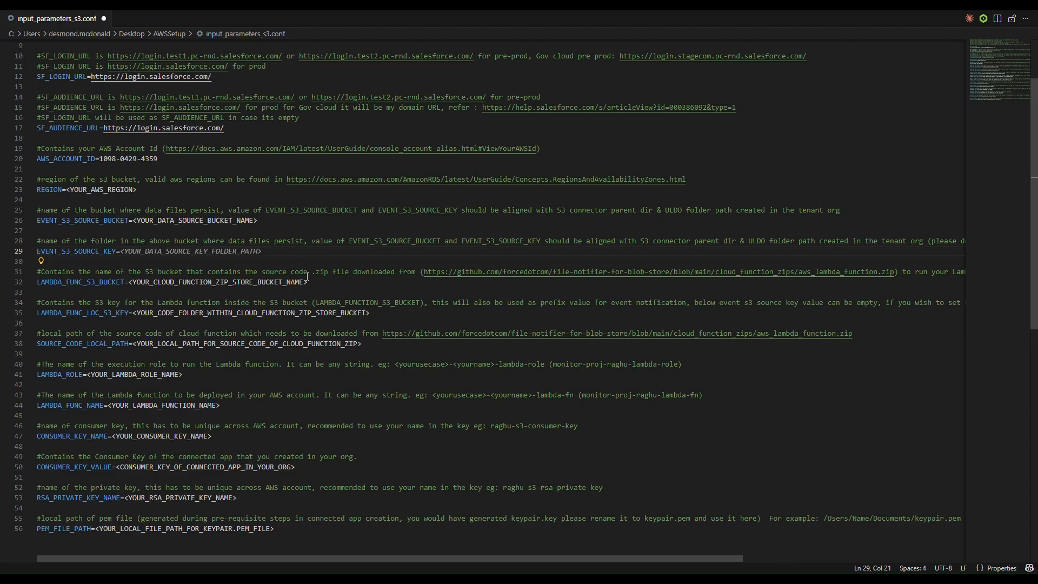
pyautogui.scroll(-1, 157, 322)
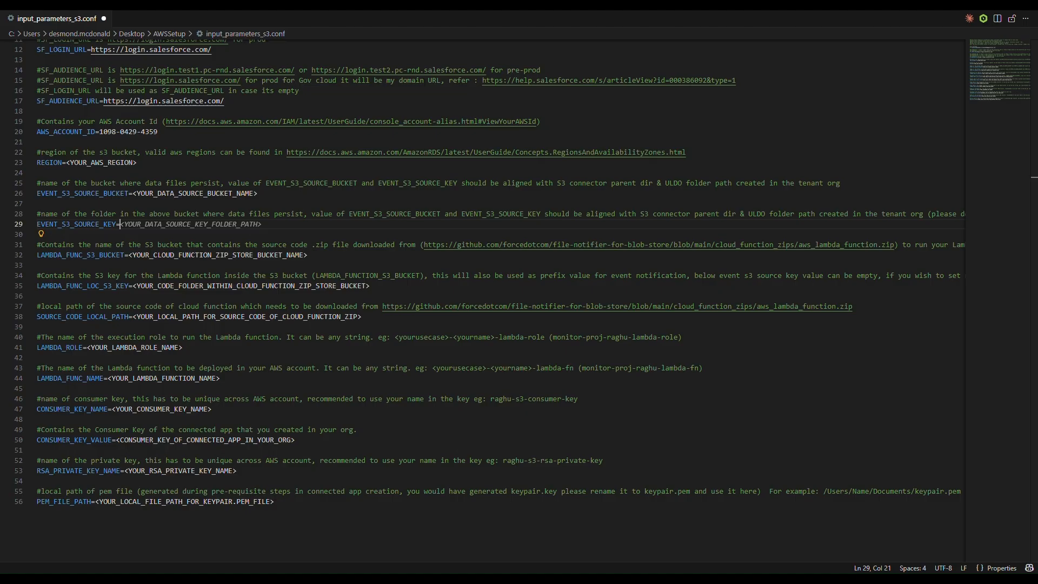
pyautogui.press('Escape')
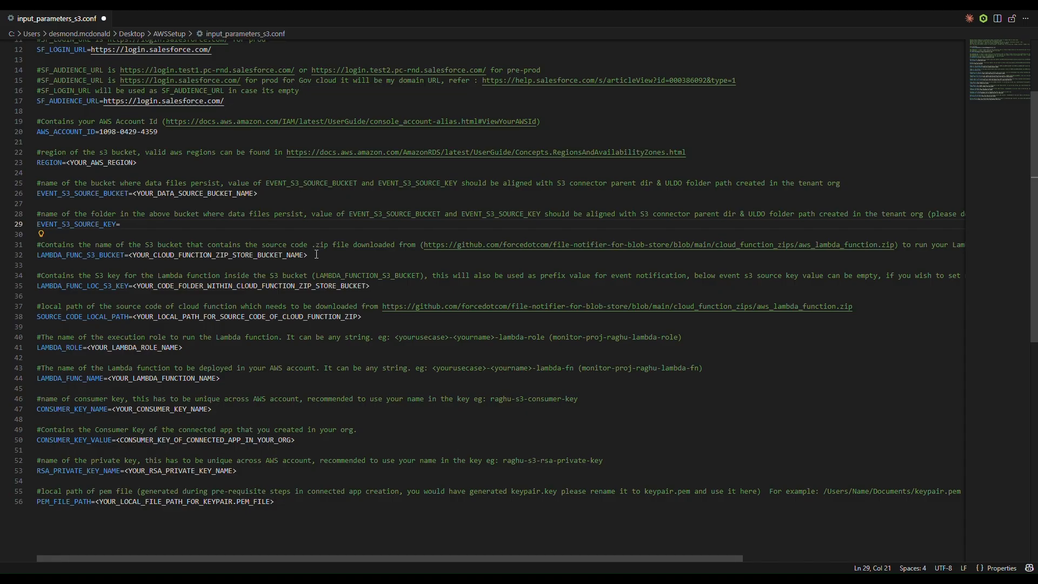
# - Set LAMBDA_FUNC_S3_BUCKET to cv-s3-lambda-code
pyautogui.moveTo(308, 255); pyautogui.dragTo(129, 255)
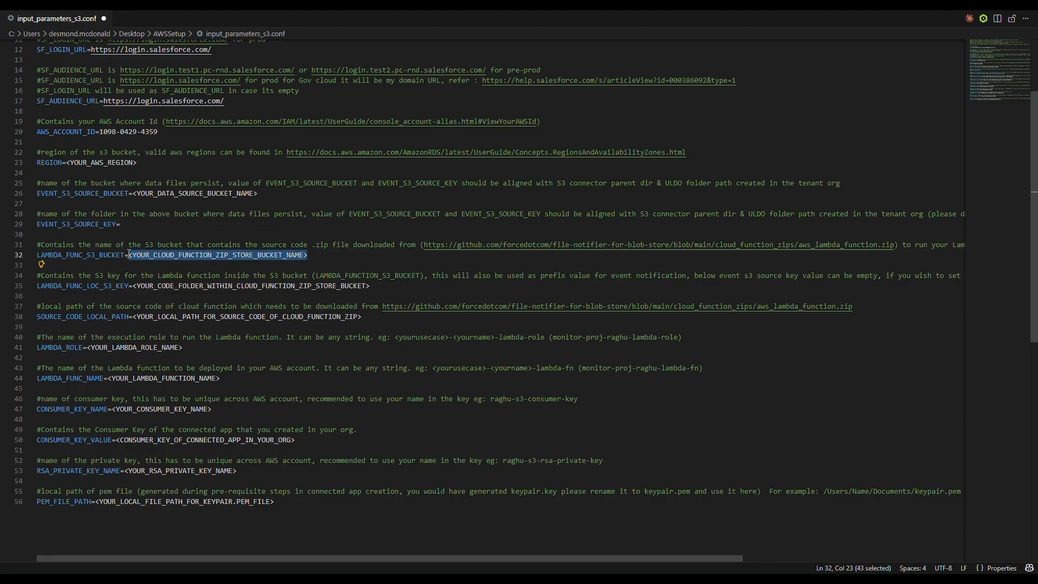
pyautogui.write('cv-s3-lambda-code')
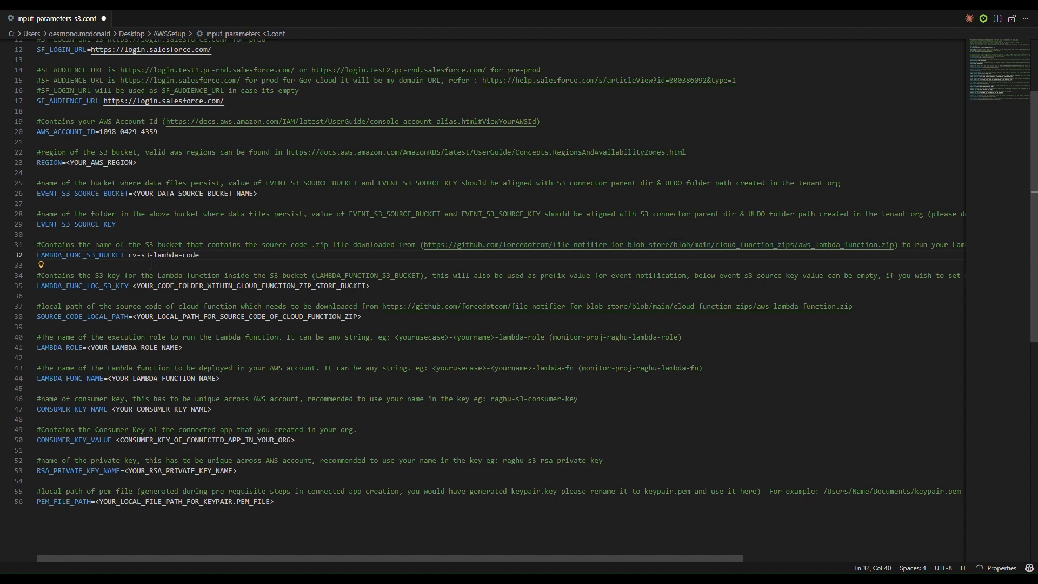
pyautogui.moveTo(142, 257); pyautogui.dragTo(126, 256)
pyautogui.click(140, 255)
# - Set LAMBDA_FUNC_LOC_S3_KEY to lambda-code
pyautogui.scroll(-2, 139, 301)
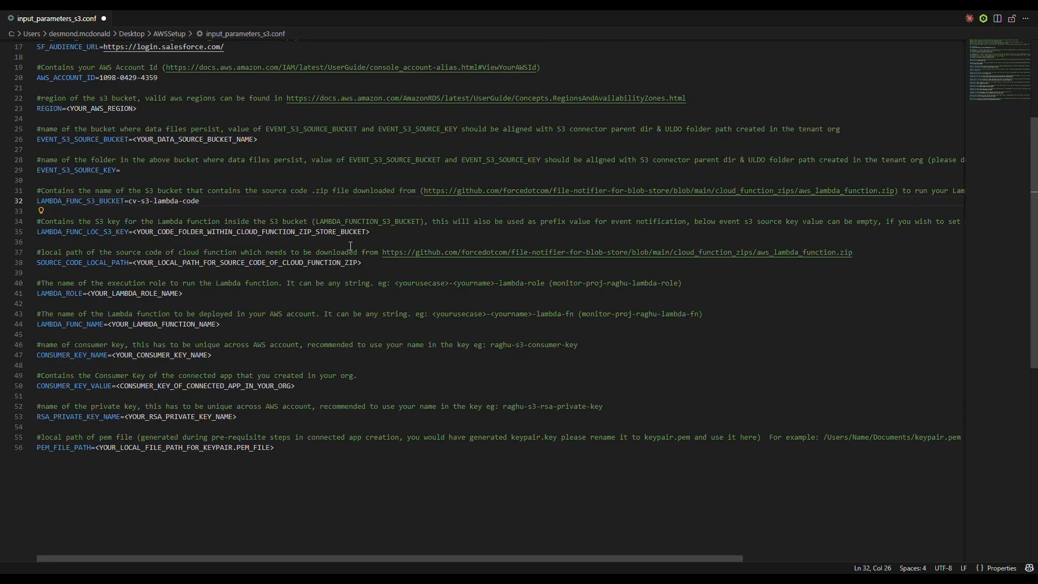
pyautogui.moveTo(371, 233); pyautogui.dragTo(132, 233)
pyautogui.write('lambda-code')
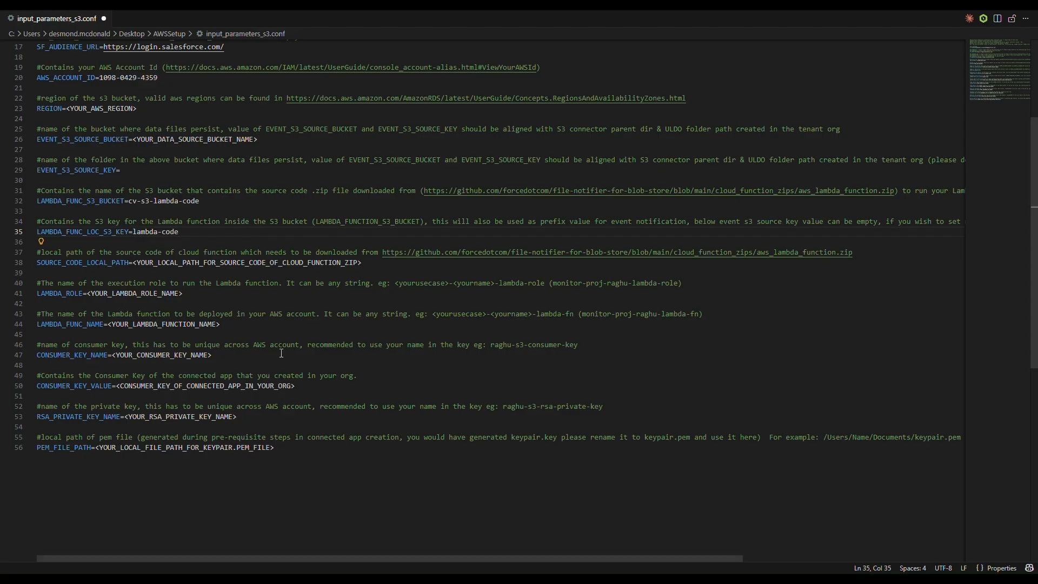
pyautogui.moveTo(362, 263); pyautogui.dragTo(133, 263)
# - Paste the zip path into SOURCE_CODE_LOCAL_PATH, dropping VSCodeProjects/ and renaming the aws folder to awssetup
pyautogui.write('/c/Users/desmond.mcdonald/Desktop/VSCodeProjects/aws/aws_lambda_function.zip')
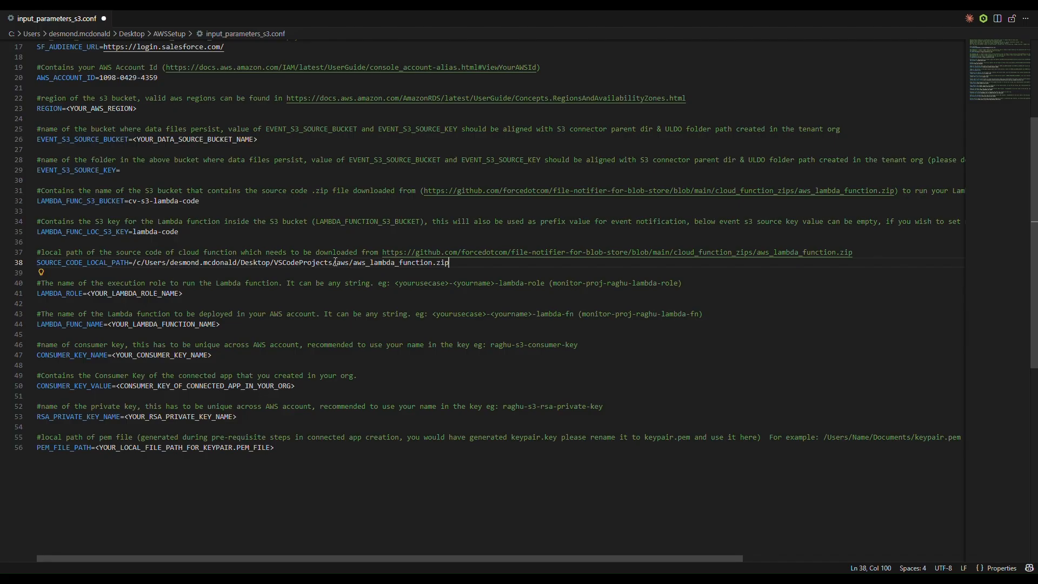
pyautogui.moveTo(337, 262); pyautogui.dragTo(273, 263)
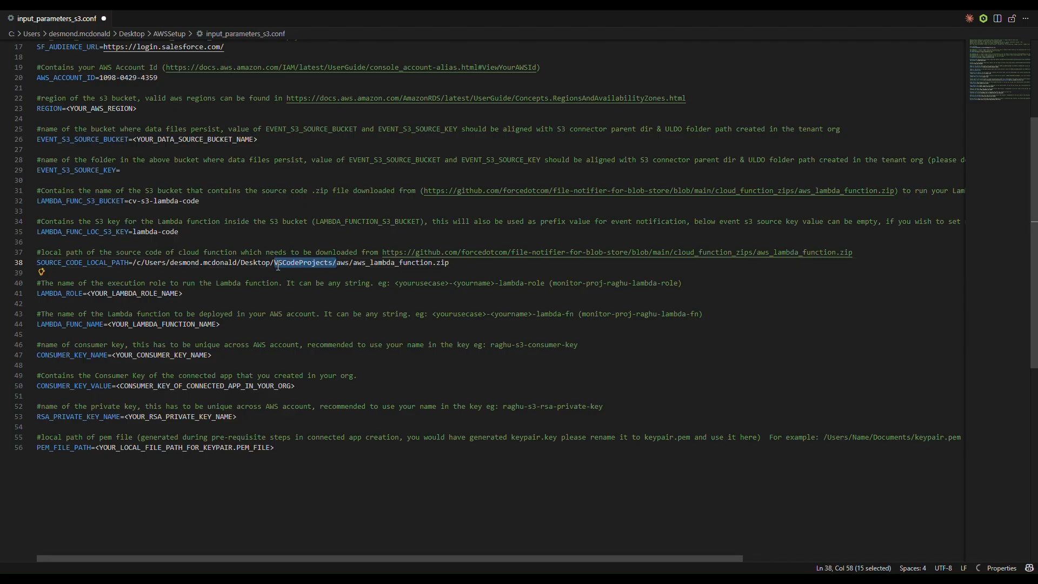
pyautogui.press('BackSpace')
pyautogui.hotkey('ctrl', 'Right')
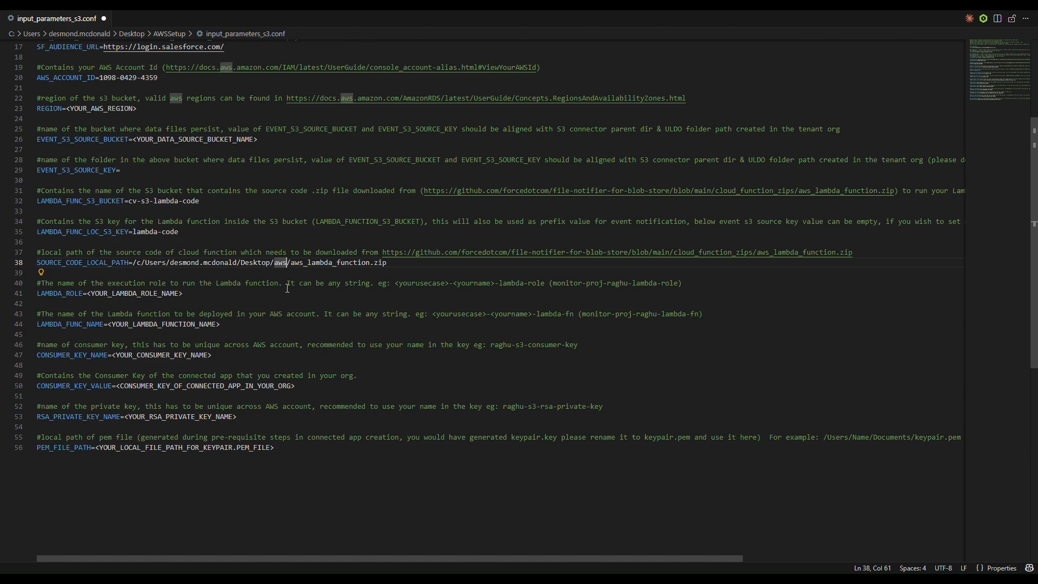
pyautogui.write('proje')
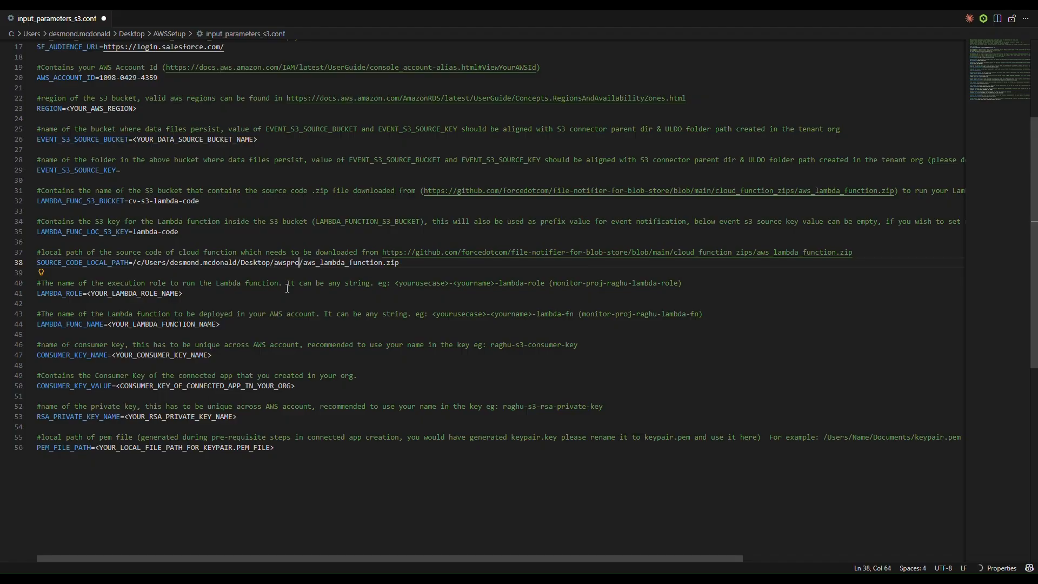
pyautogui.press('BackSpace')
pyautogui.press('BackSpace')
pyautogui.press('BackSpace')
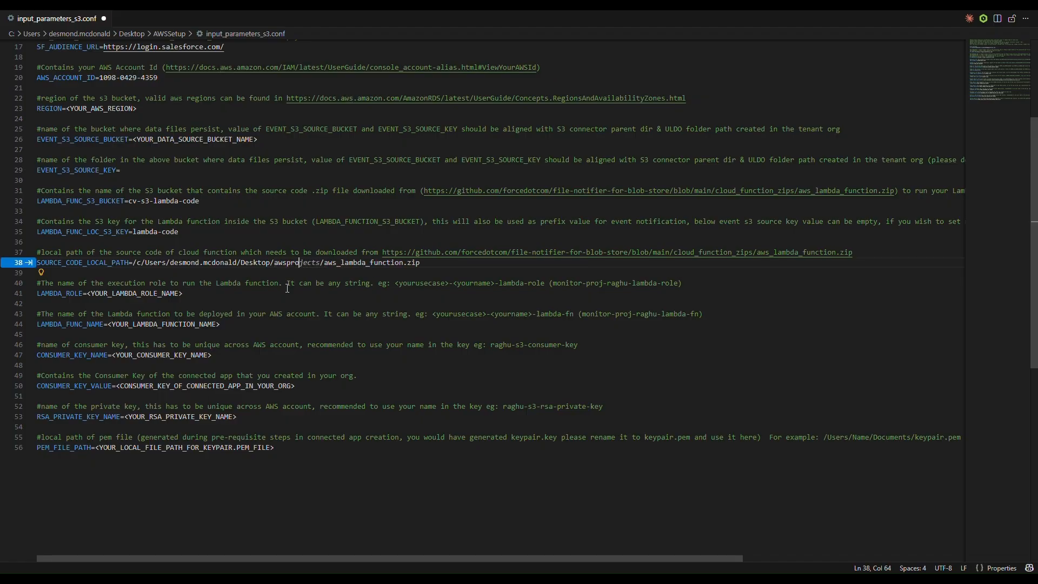
pyautogui.press('BackSpace')
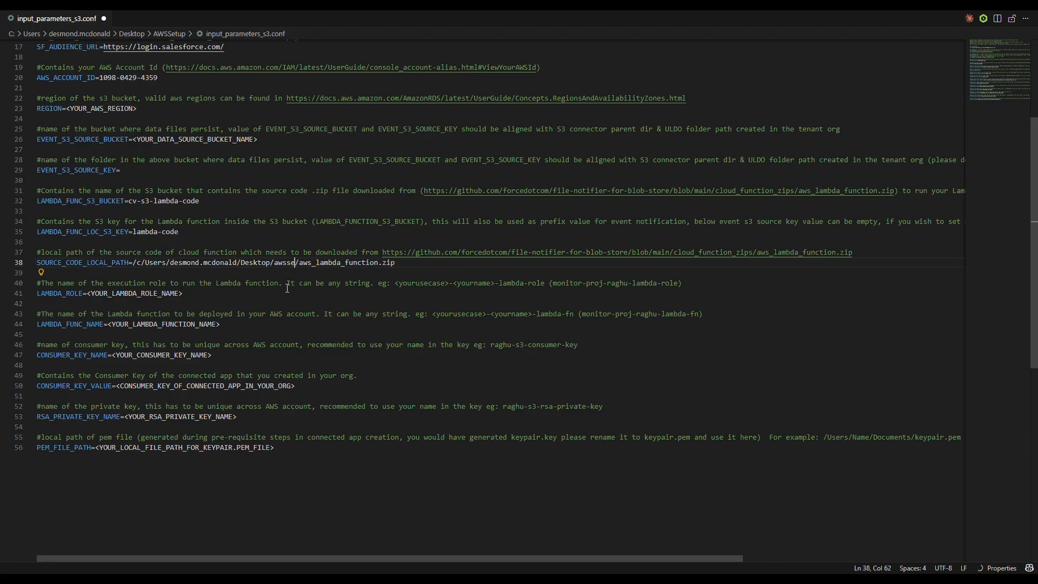
pyautogui.write('setup')
pyautogui.scroll(-2, 232, 327)
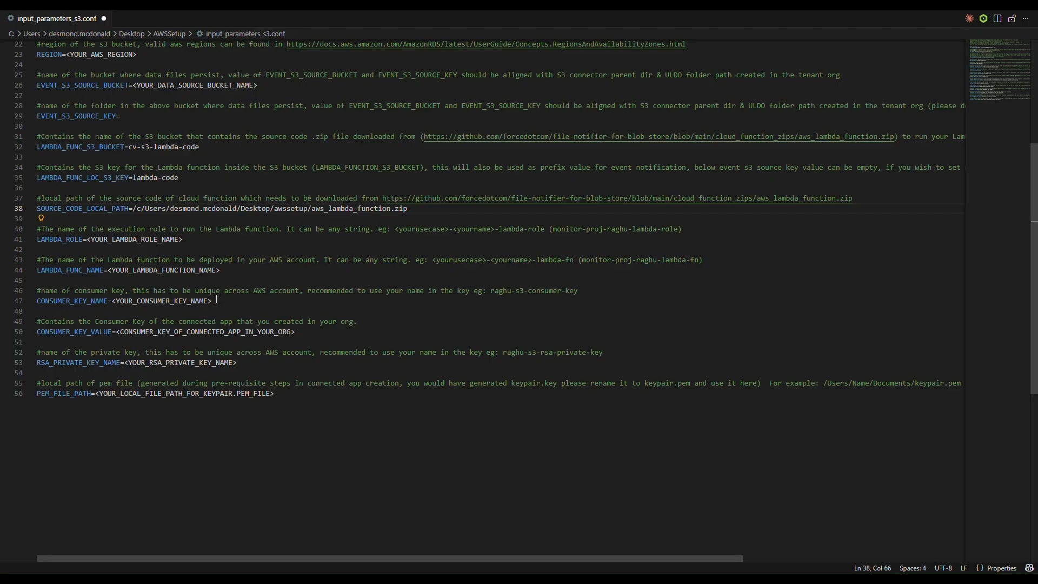
# - Fill CONSUMER_KEY_NAME with sf-aws-s3-consumer-key and RSA_PRIVATE_KEY_NAME with sf-aws-s3-rsa-private-key
pyautogui.moveTo(217, 301); pyautogui.dragTo(112, 302)
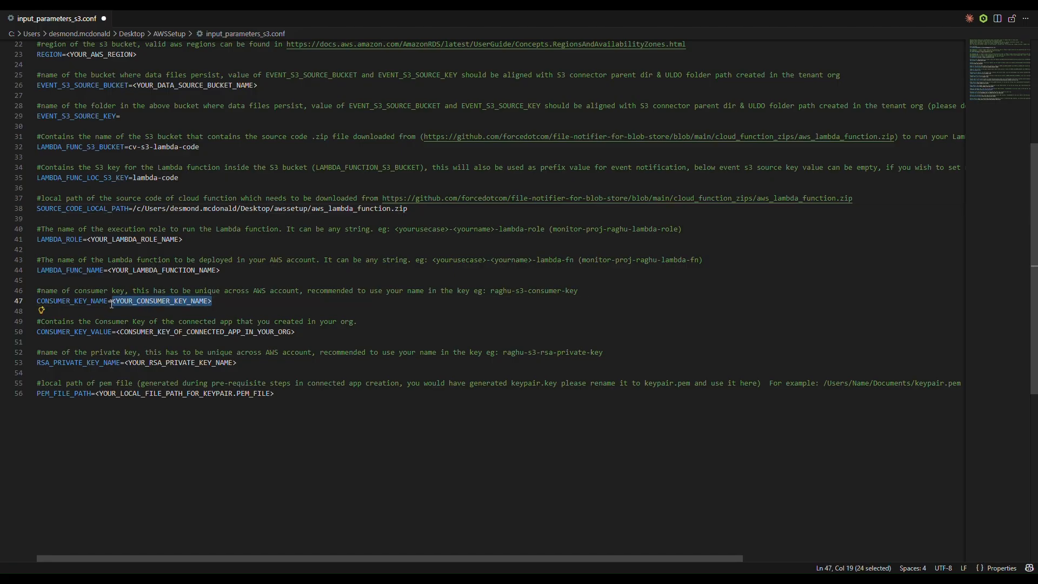
pyautogui.write('sf-aws-s3-consumer-key')
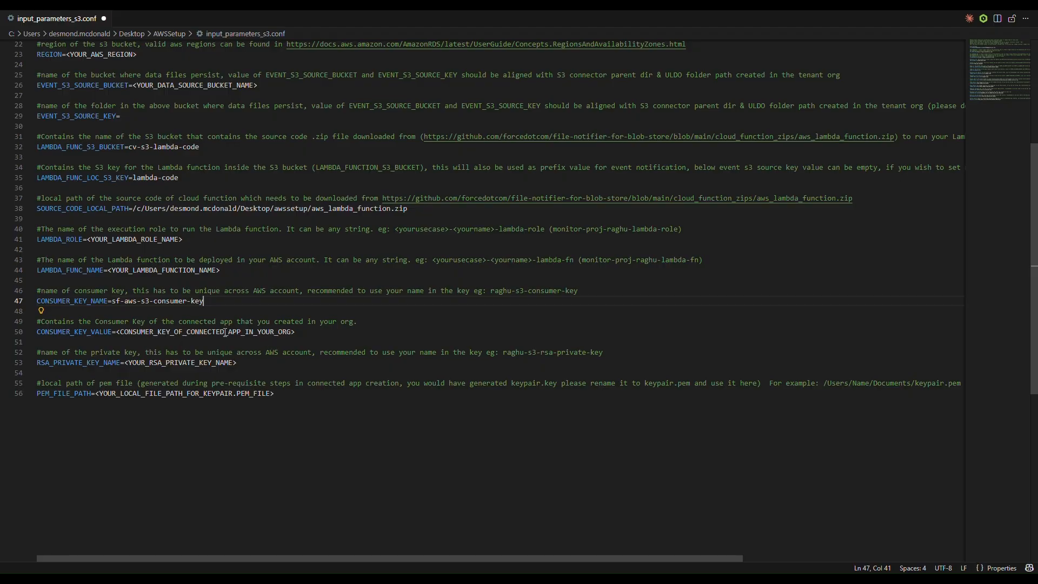
pyautogui.scroll(-1, 216, 331)
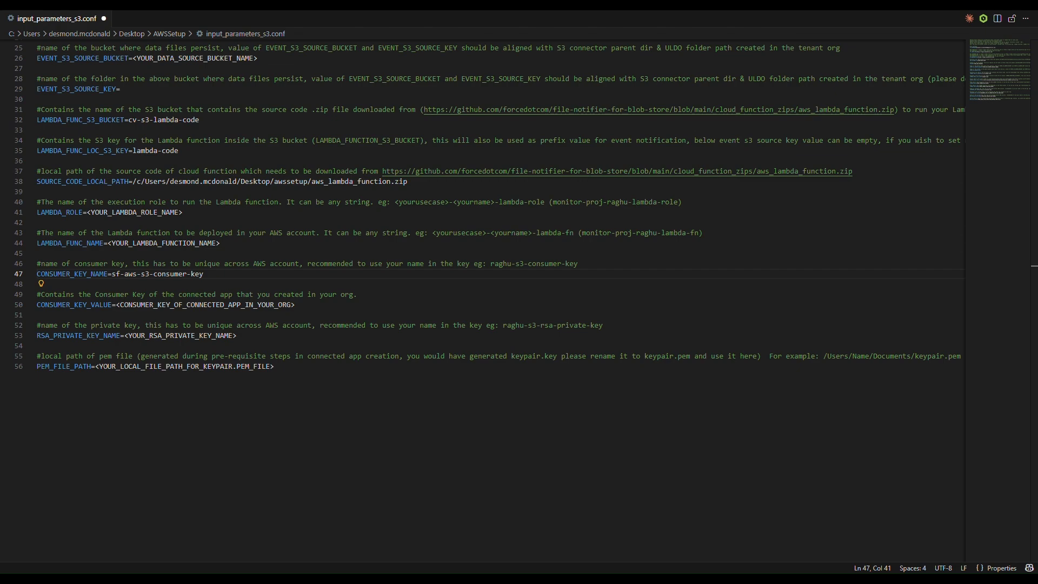
pyautogui.moveTo(239, 335); pyautogui.dragTo(124, 337)
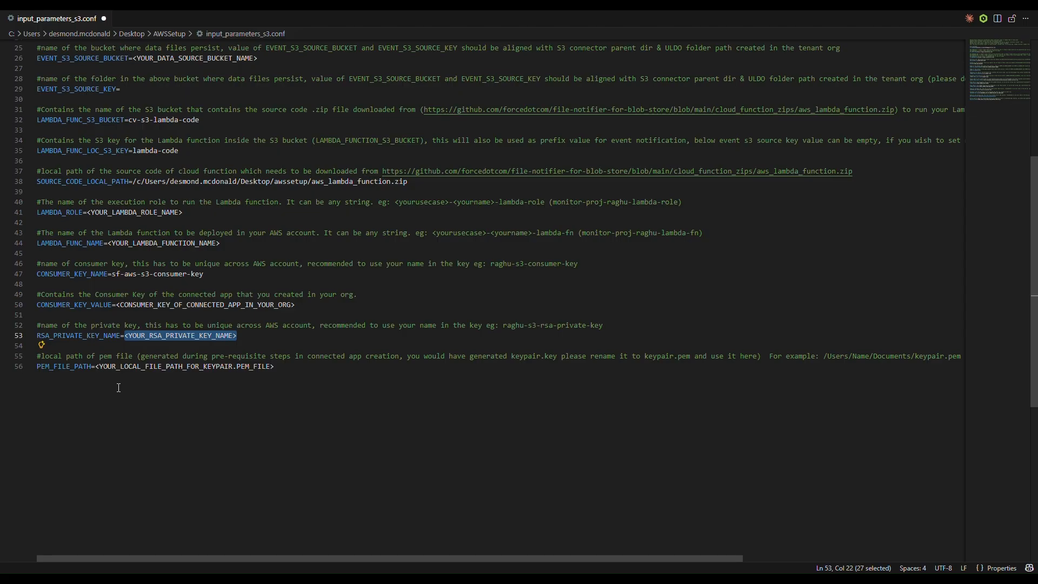
pyautogui.write('sf-aws-s3-rsa-private-key')
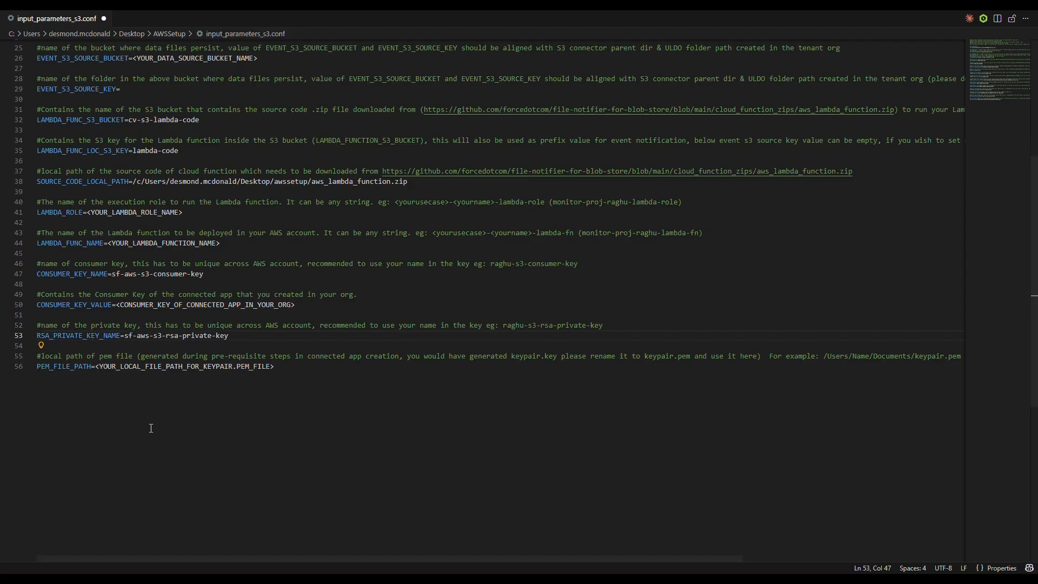
# - Point PEM_FILE_PATH at keypair.pem in the Desktop Certs folder and save the config file
pyautogui.moveTo(282, 366); pyautogui.dragTo(95, 368)
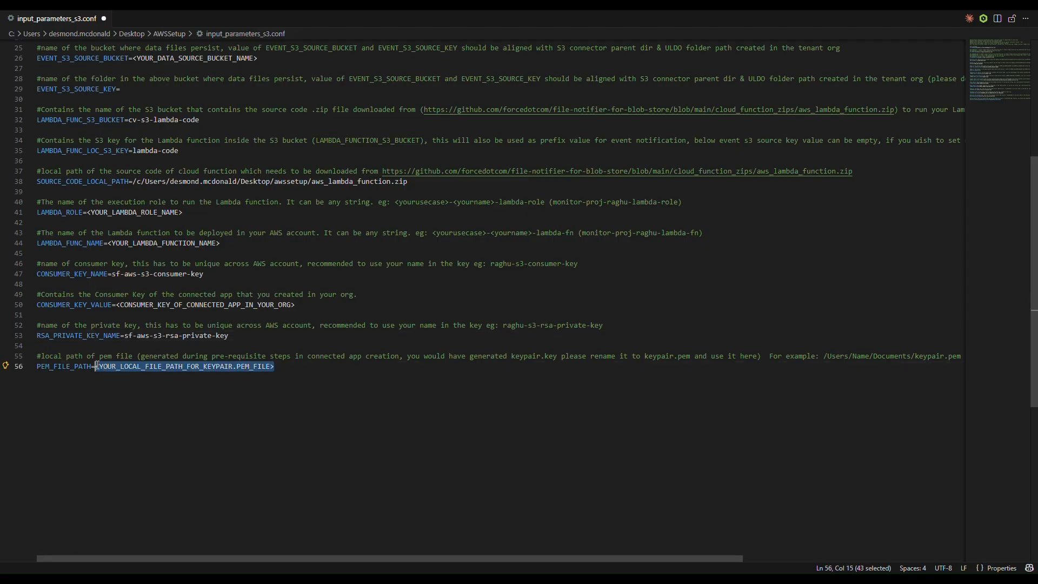
pyautogui.write('/c/Users/desmond.mcdonald/Desktop/VSCodeProjects/Cert/keypair.pem')
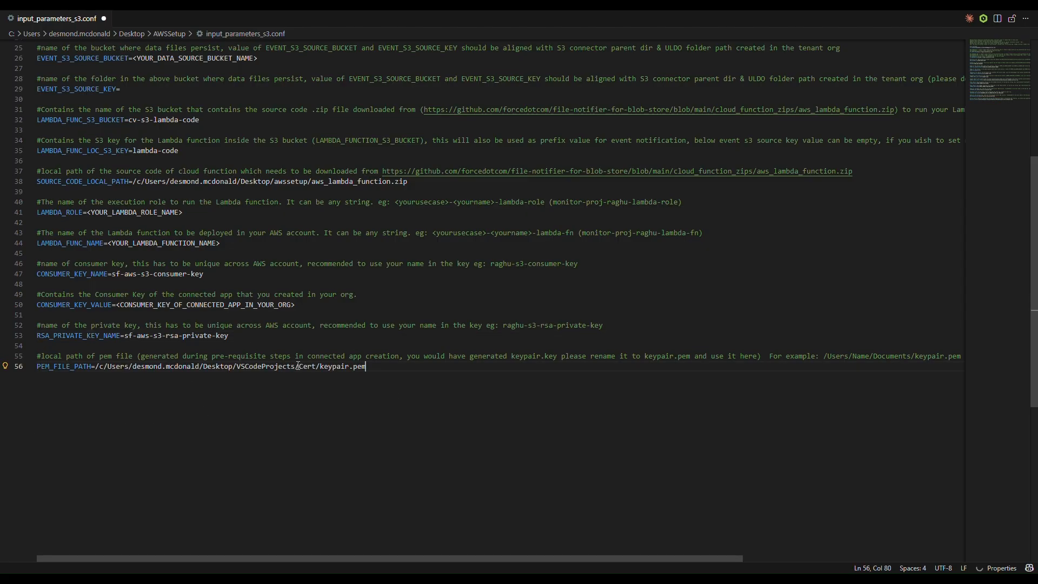
pyautogui.moveTo(298, 366); pyautogui.dragTo(236, 368)
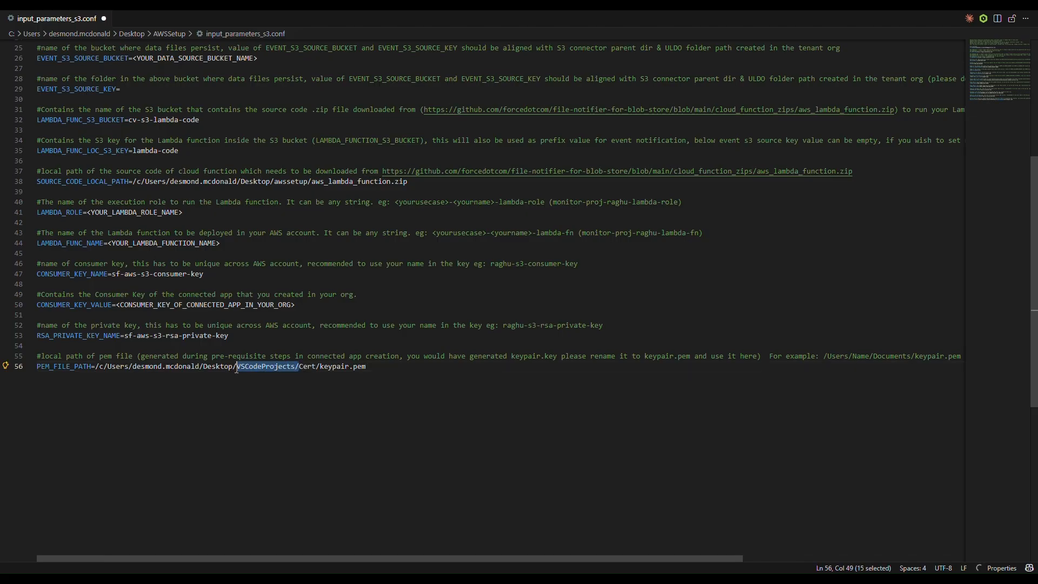
pyautogui.press('BackSpace')
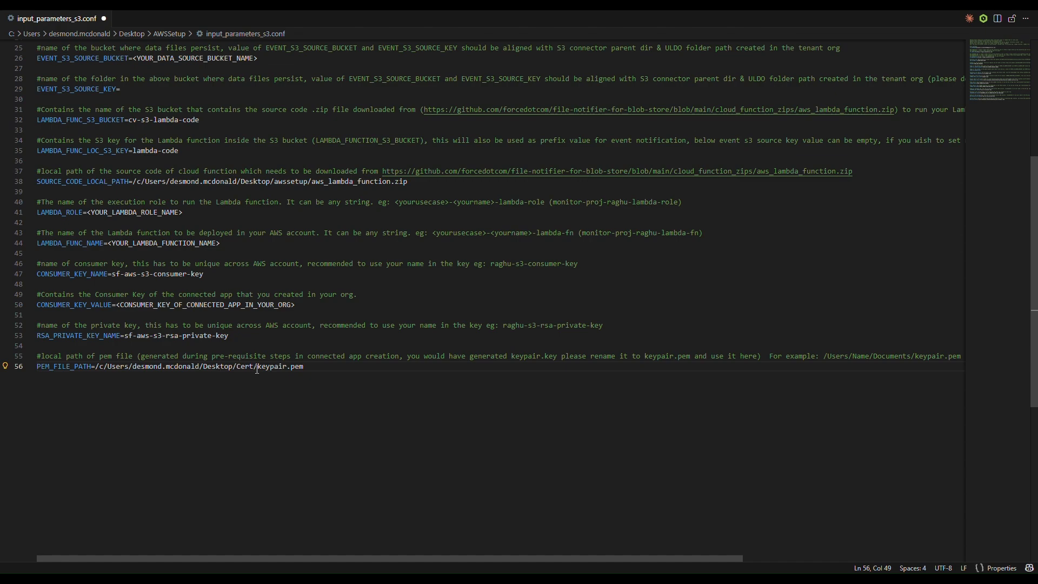
pyautogui.click(254, 367)
pyautogui.write('s')
pyautogui.hotkey('ctrl', 's')
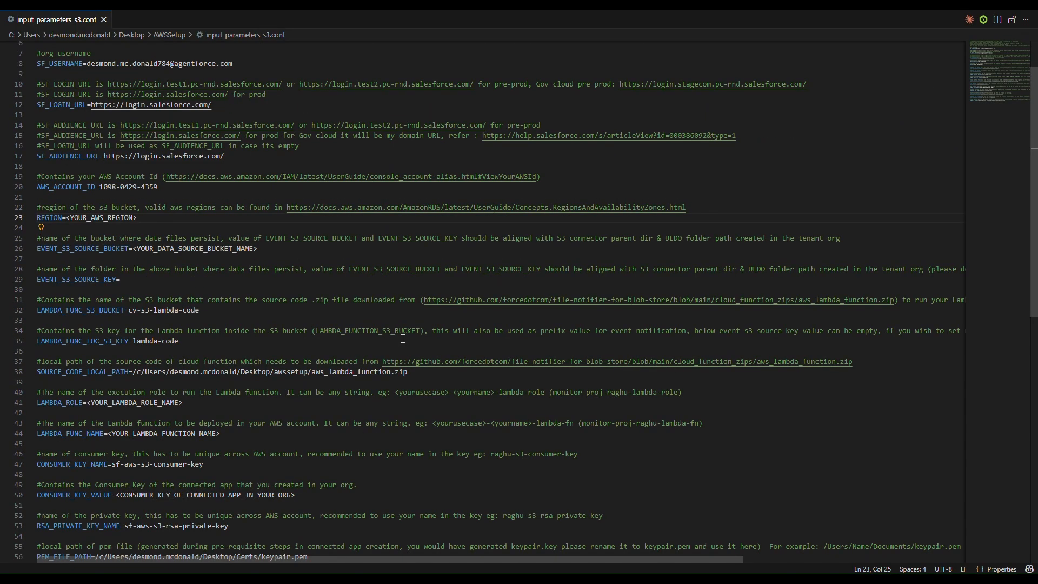
# - Open setup_s3_file_notification from the AWSSetup folder in File Explorer
pyautogui.press('super+Tab')
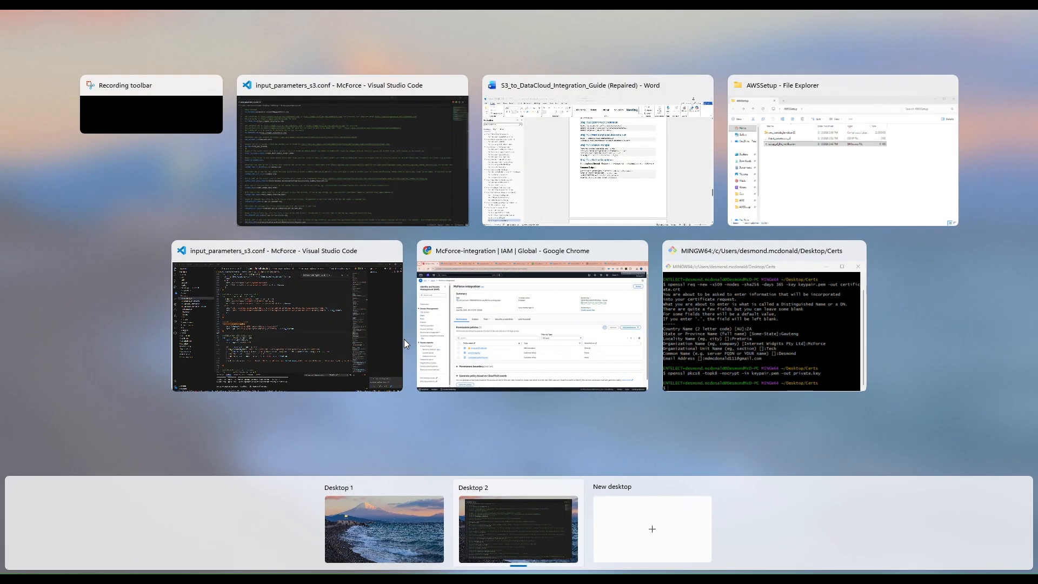
pyautogui.click(823, 183)
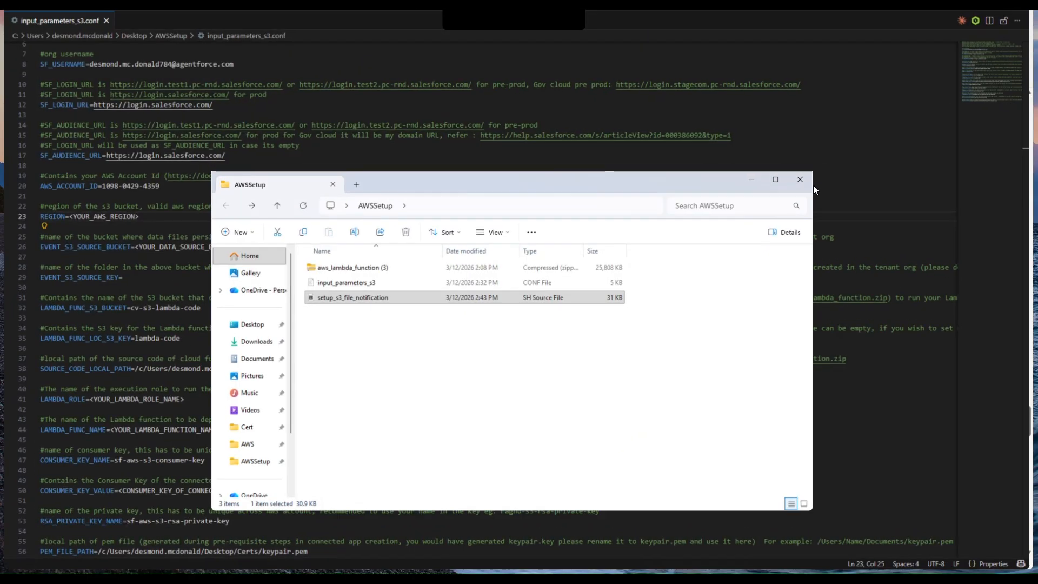
pyautogui.click(357, 305)
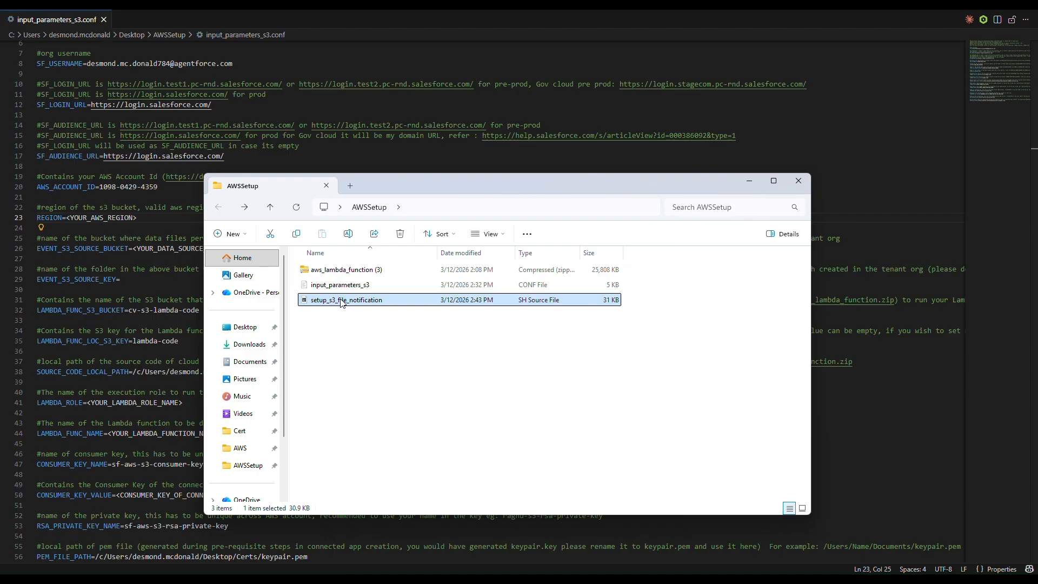
pyautogui.doubleClick(340, 300)
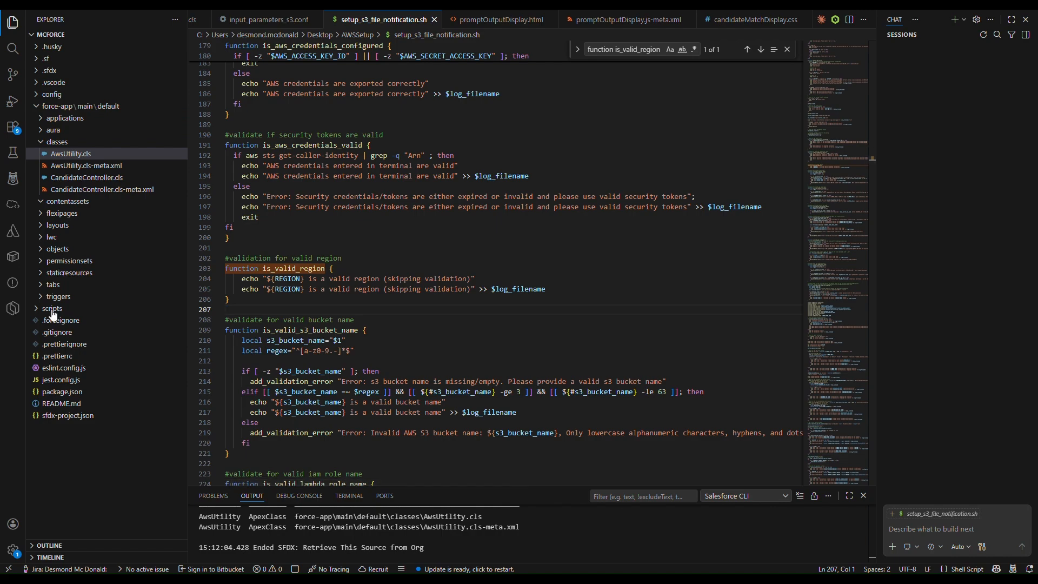
pyautogui.click(519, 239)
pyautogui.hotkey('ctrl', 'f')
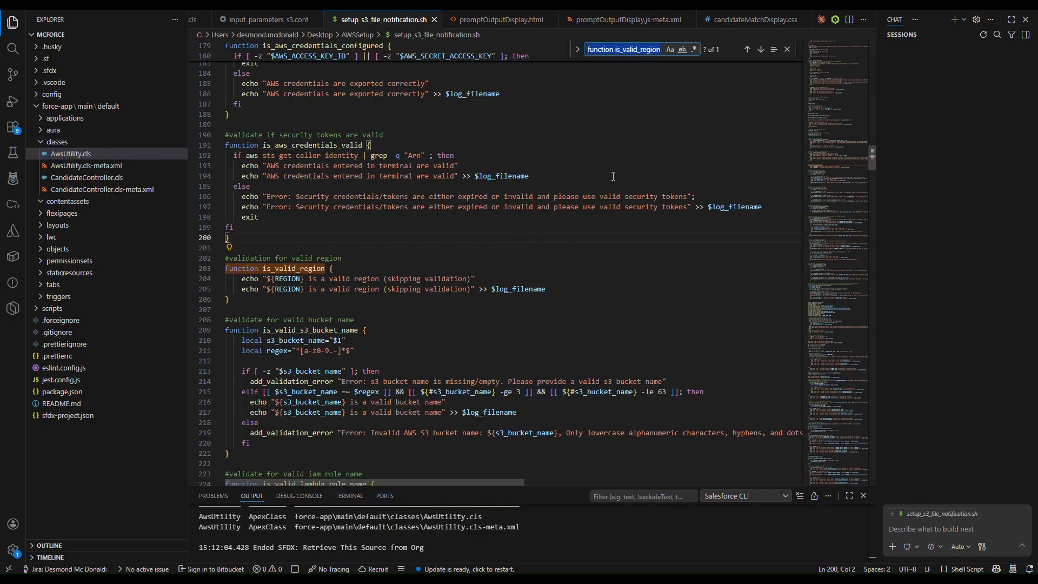
pyautogui.write('AWS_ACCESS_KEY_ID')
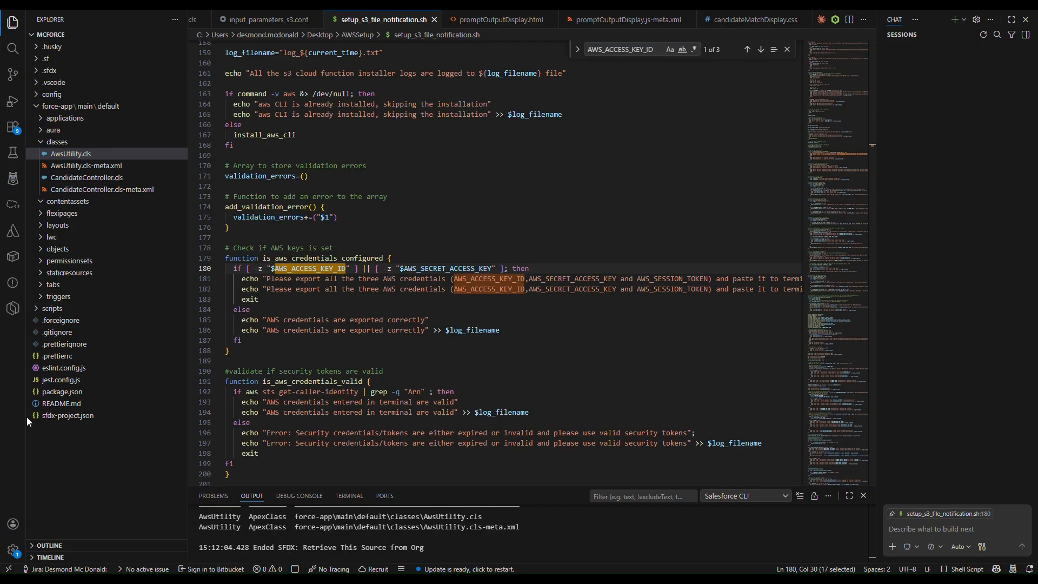
pyautogui.moveTo(661, 49); pyautogui.dragTo(569, 53)
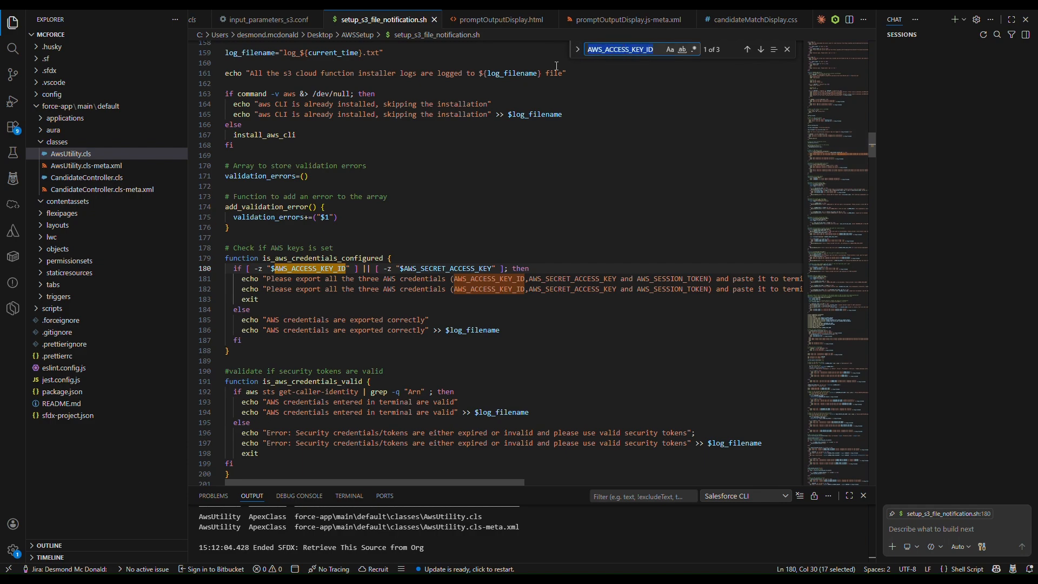
pyautogui.write('function is_valid_region')
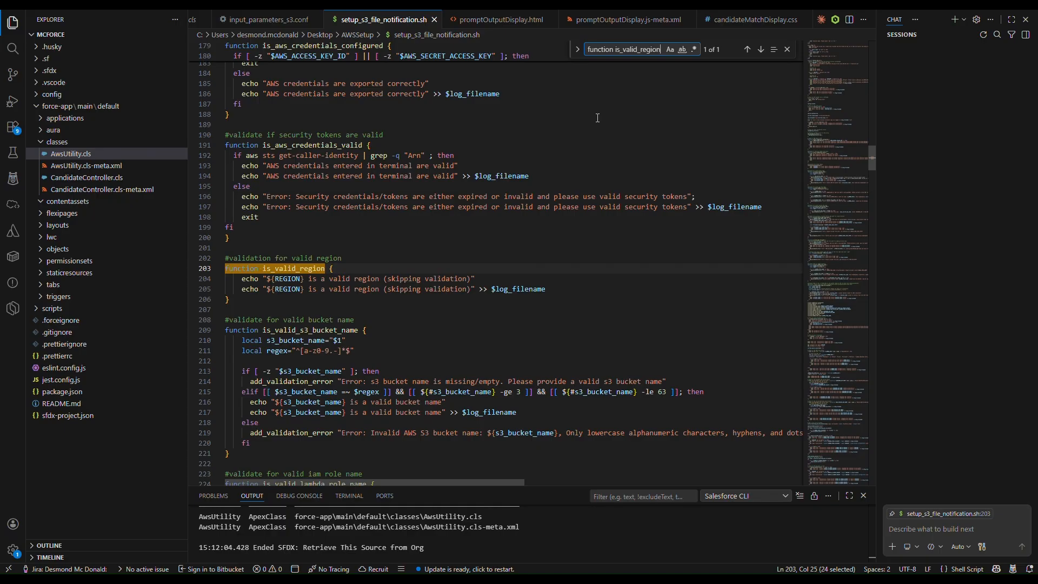
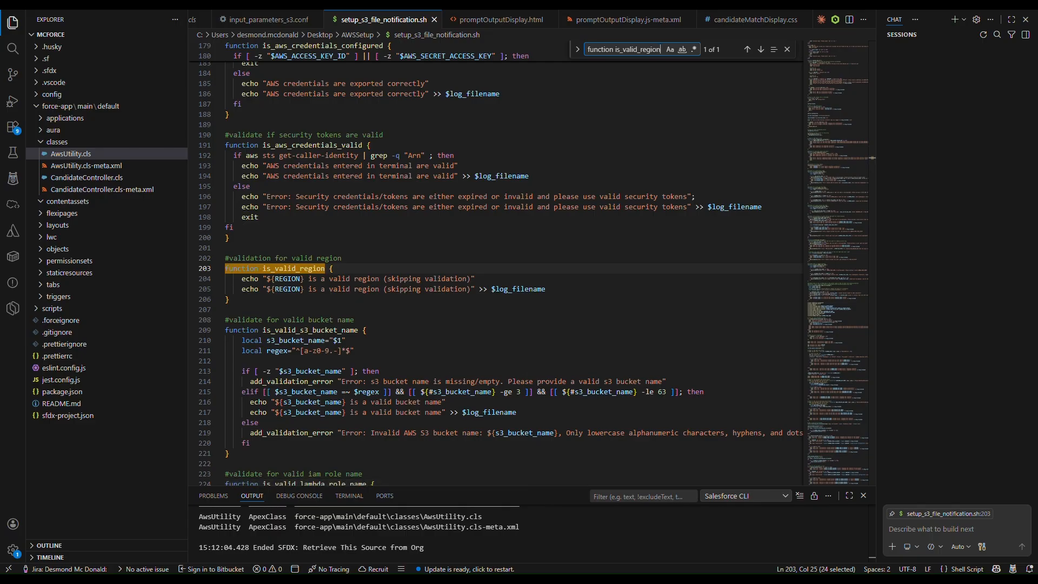
# - Glance at the desktop's AWSSetup folder, return to VS Code, then bring up Task View
pyautogui.press('super+d')
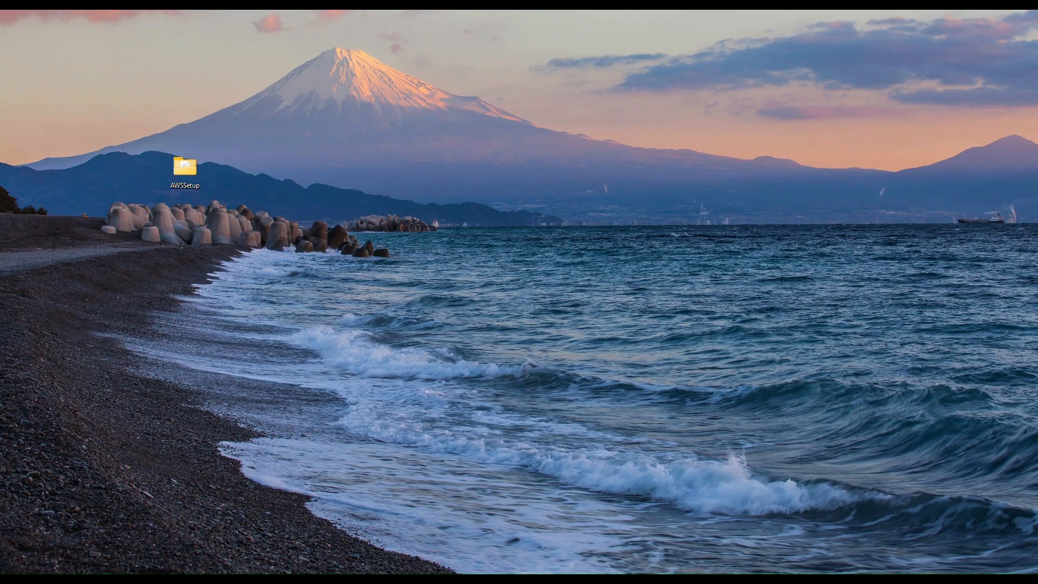
pyautogui.press('super+d')
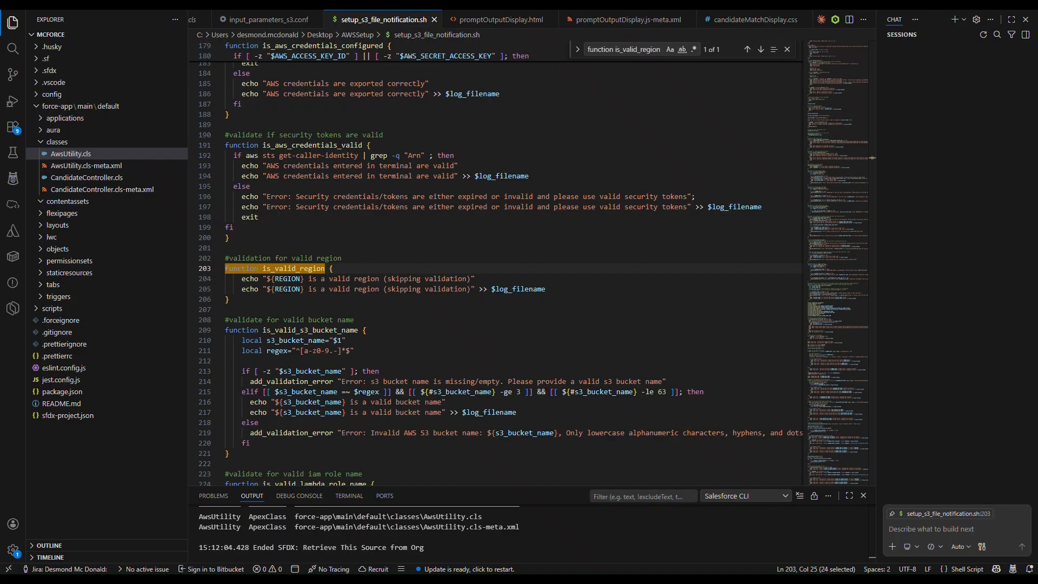
pyautogui.press('super+Tab')
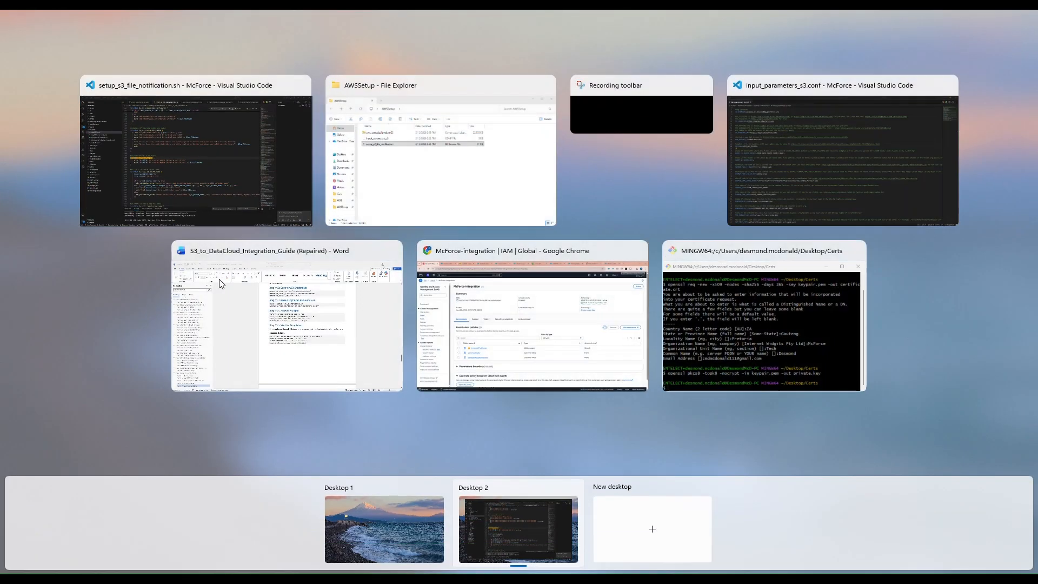
# - Copy the three Step 11.2 export commands from the Word installation guide
pyautogui.click(230, 263)
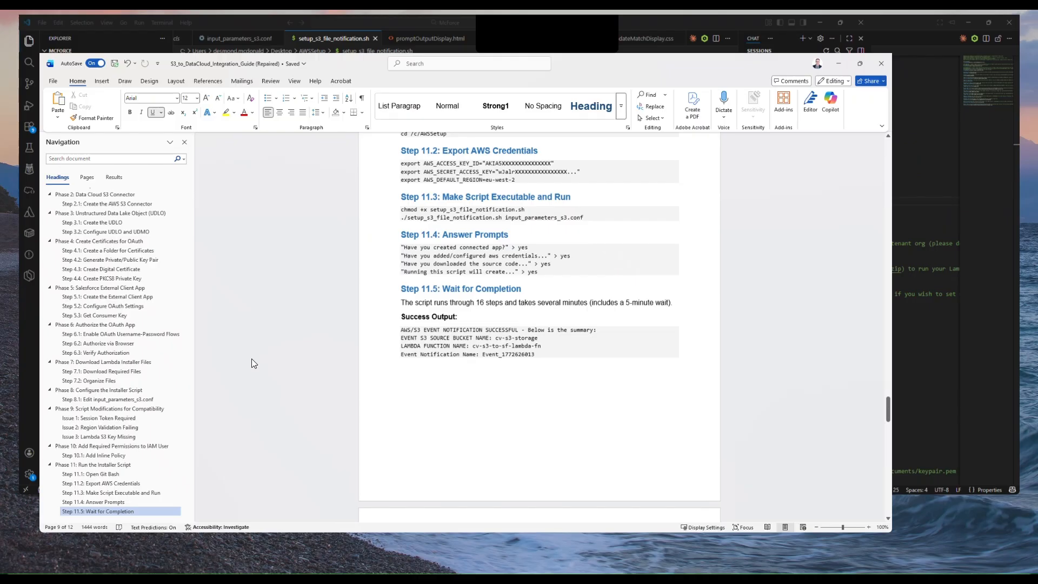
pyautogui.scroll(2, 617, 211)
pyautogui.scroll(1, 617, 211)
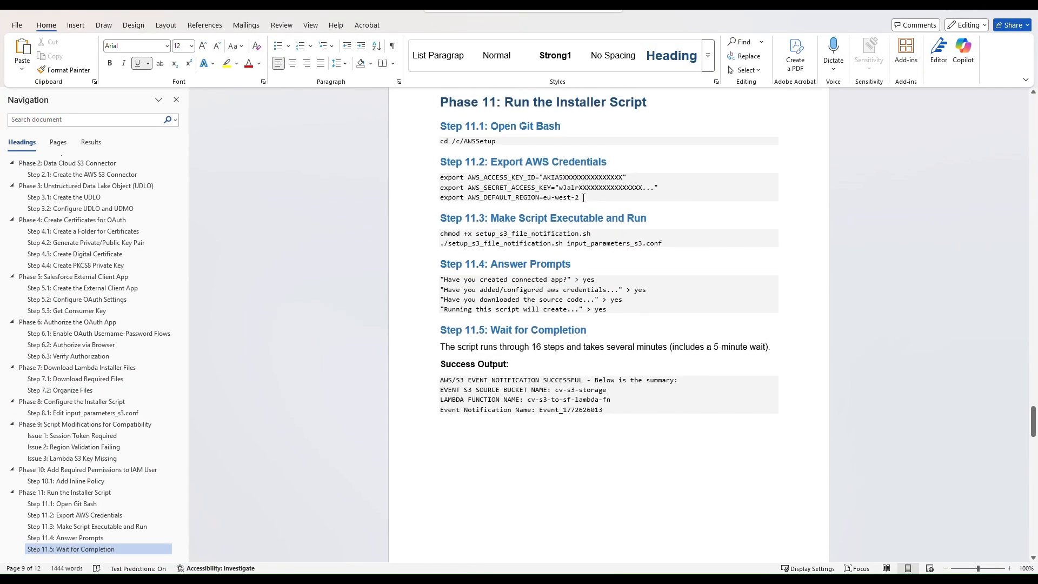
pyautogui.moveTo(583, 198); pyautogui.dragTo(440, 177)
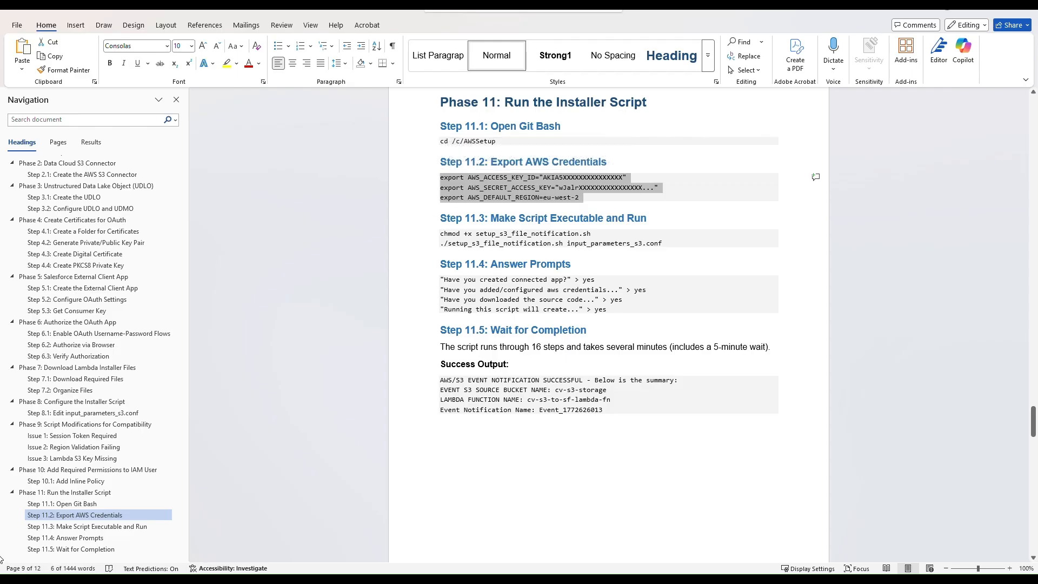
pyautogui.press('super+d')
# - Open Git Bash in AWSSetup and run the access key, secret key and eu-west-2 region exports
pyautogui.click(283, 218)
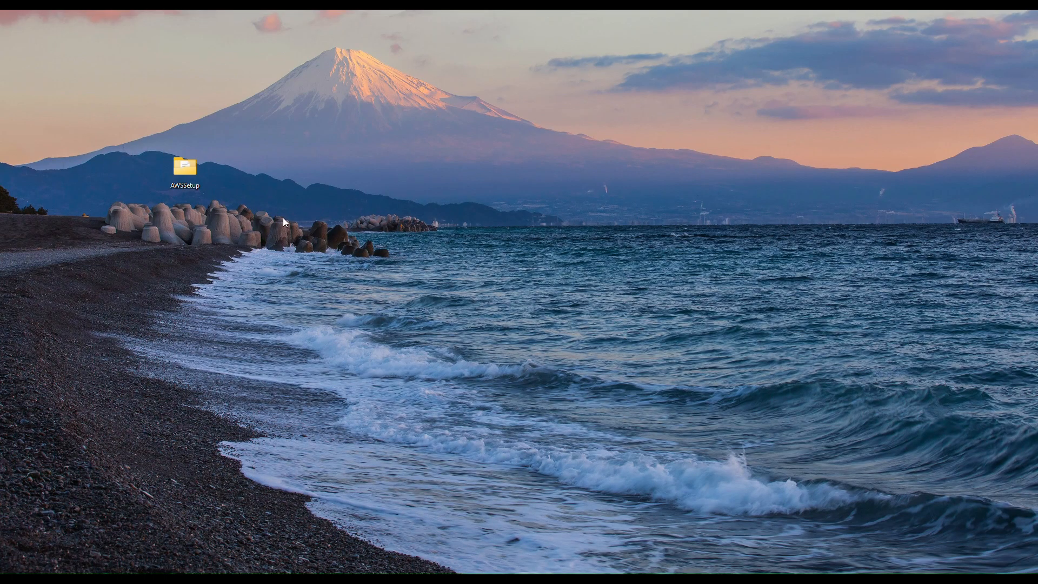
pyautogui.rightClick(186, 168)
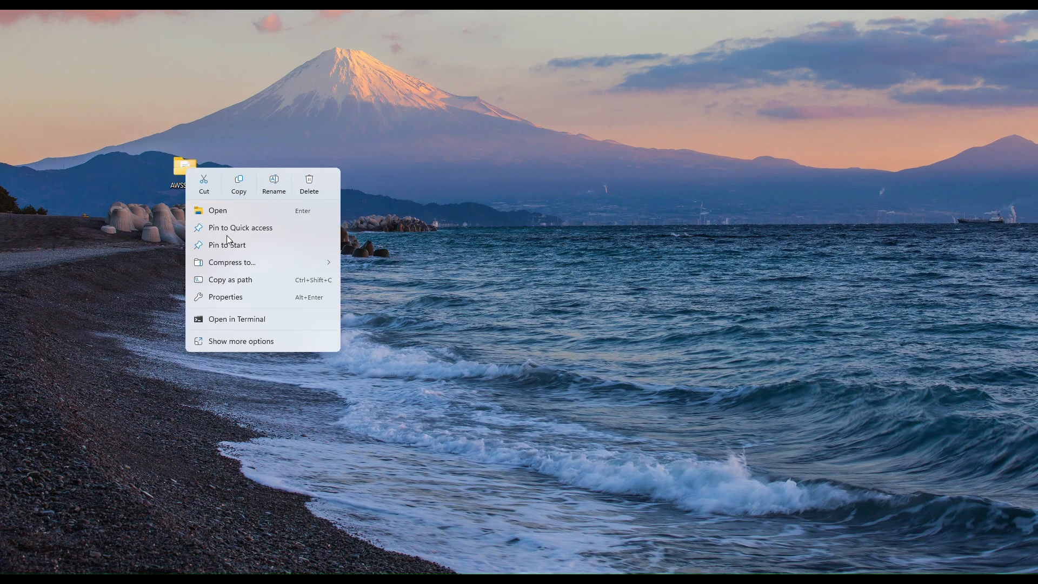
pyautogui.click(242, 341)
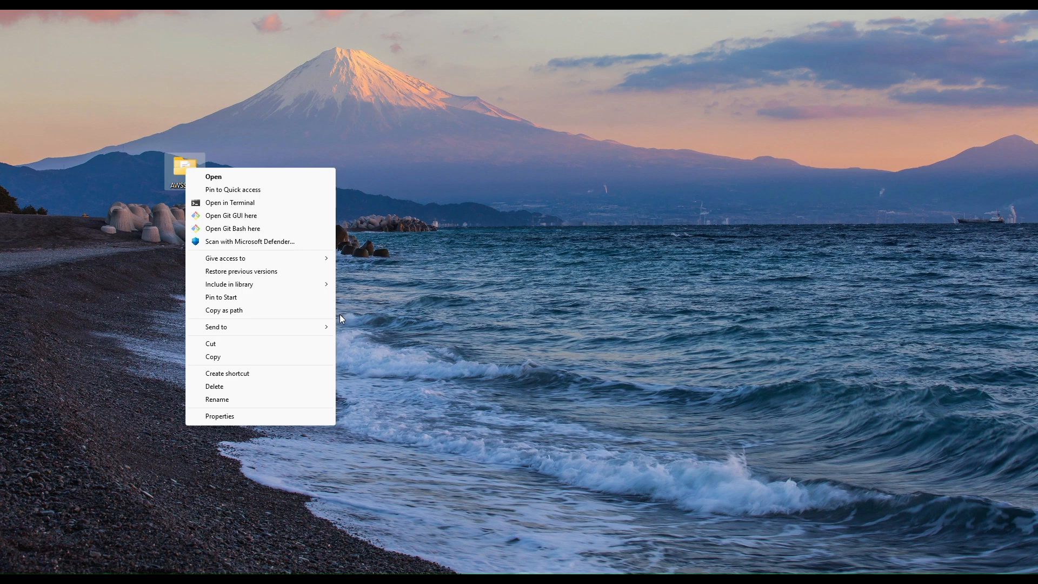
pyautogui.click(267, 228)
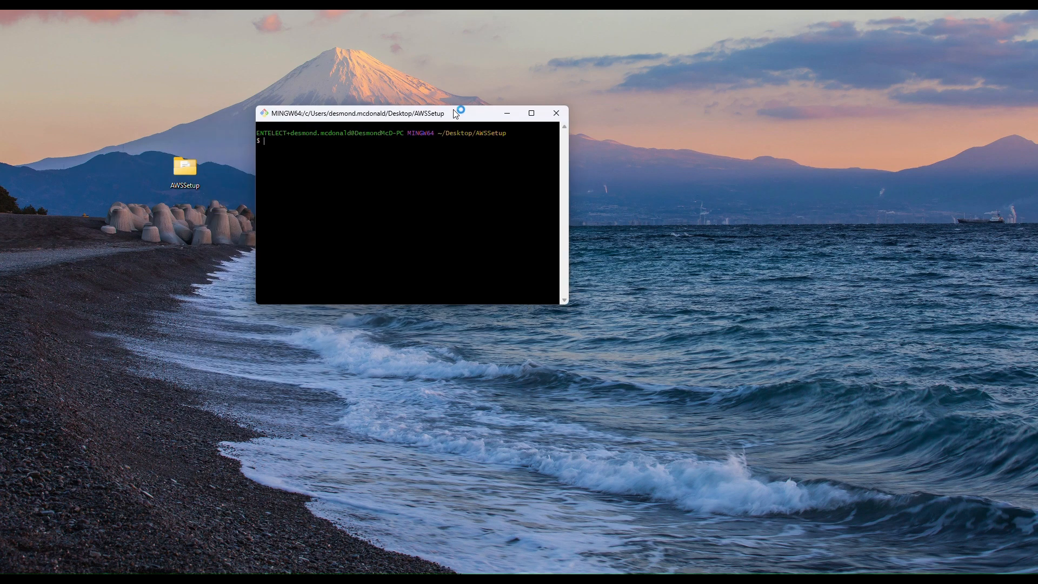
pyautogui.rightClick(271, 144)
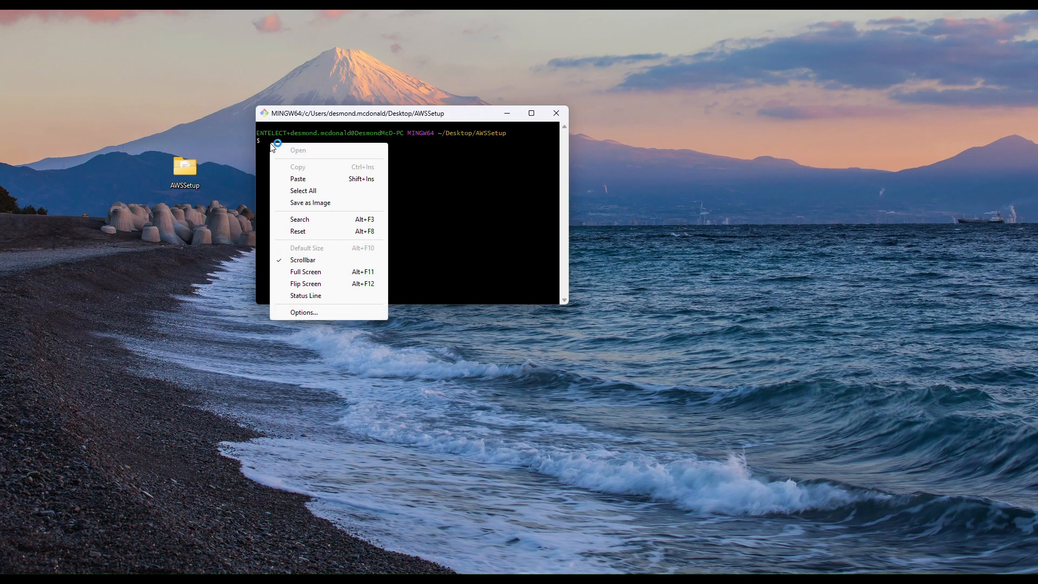
pyautogui.click(341, 180)
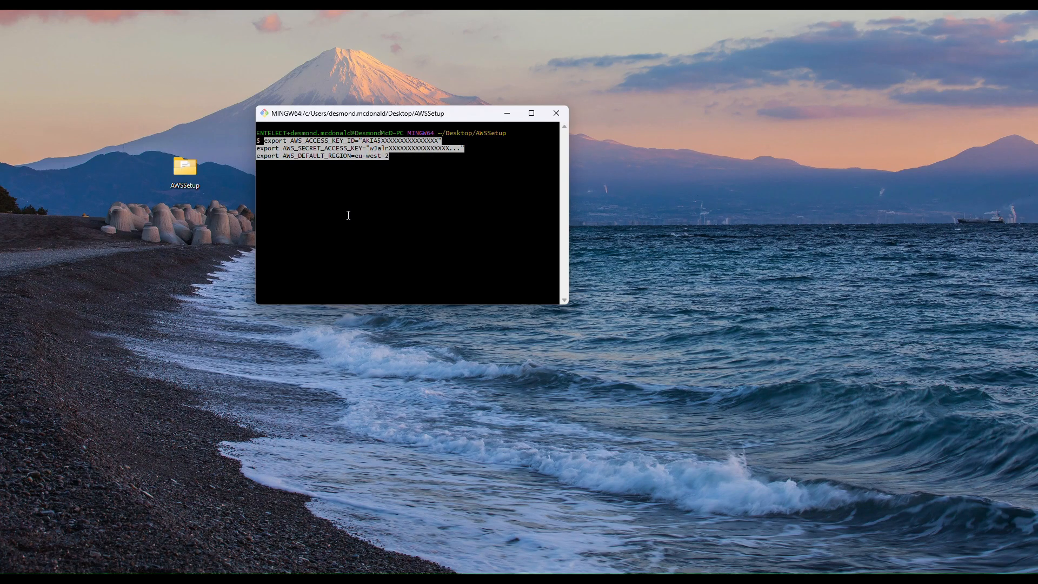
pyautogui.press('Return')
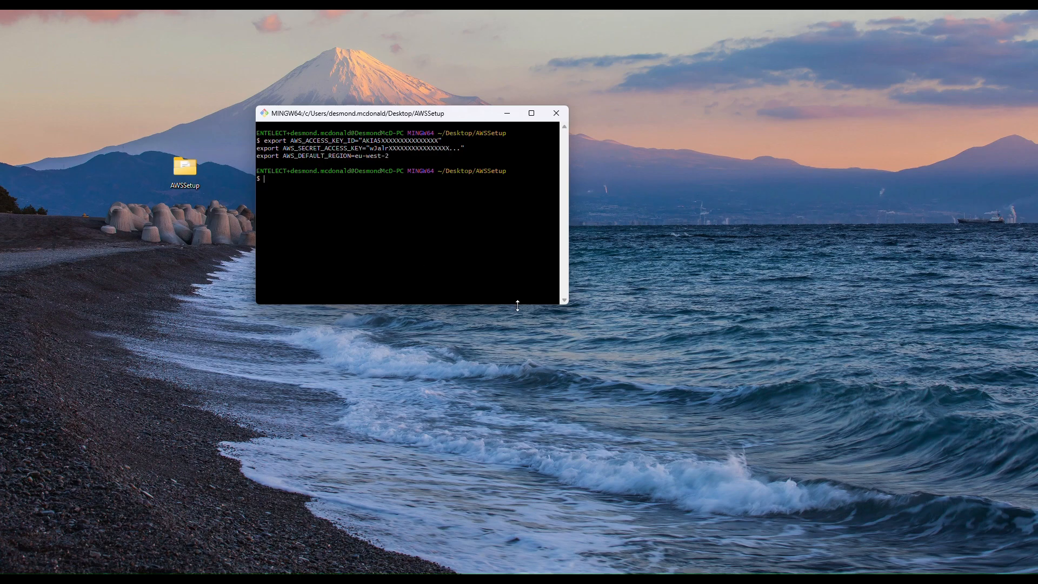
pyautogui.press('super+Tab')
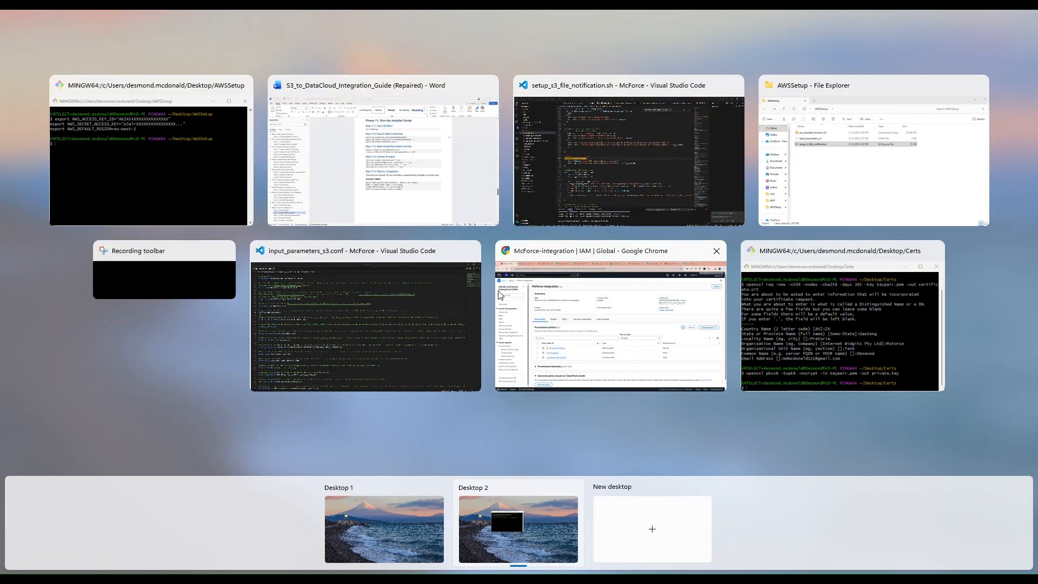
# - Paste the Step 11.3 chmod and ./setup_s3_file_notification.sh input_parameters_s3.conf commands into Git Bash
pyautogui.click(465, 211)
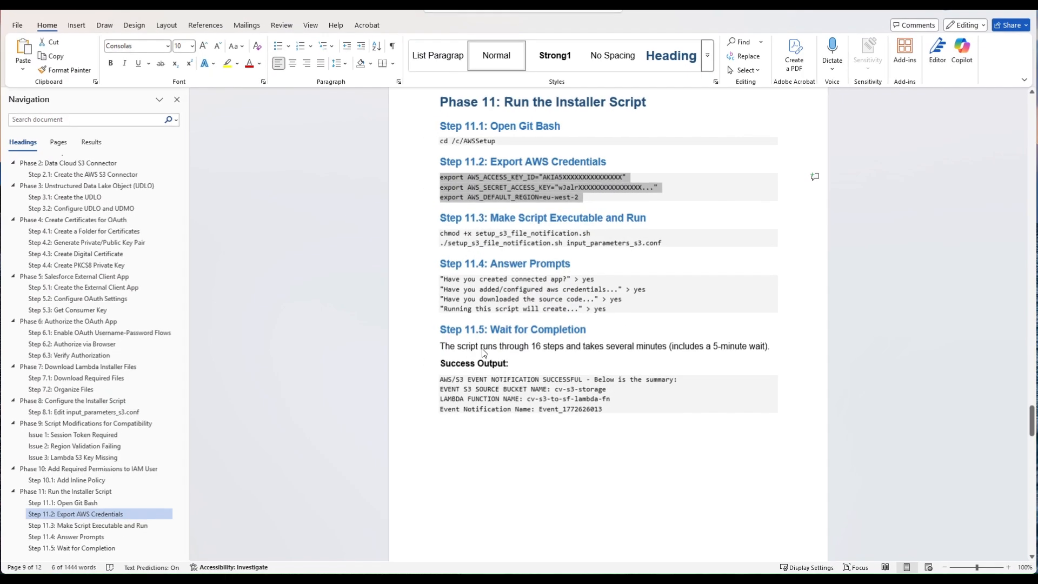
pyautogui.tripleClick(454, 238)
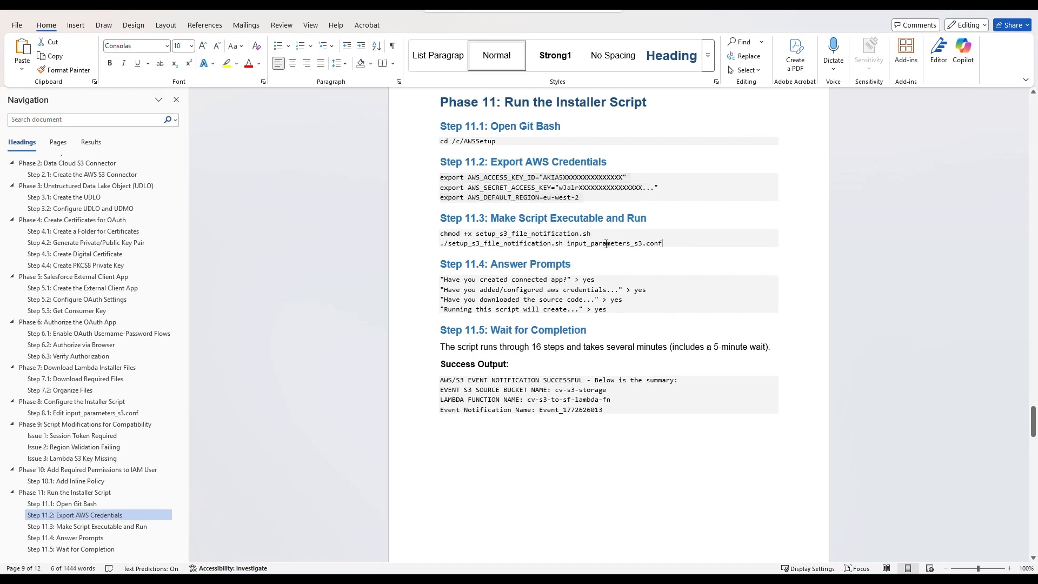
pyautogui.hotkey('ctrl', 'c')
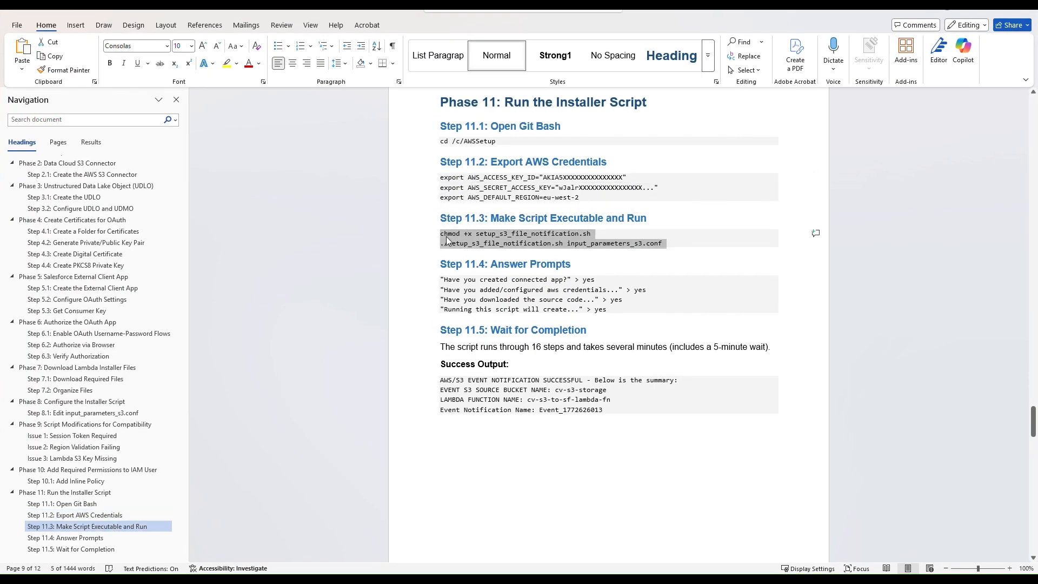
pyautogui.press('super+Tab')
pyautogui.click(400, 138)
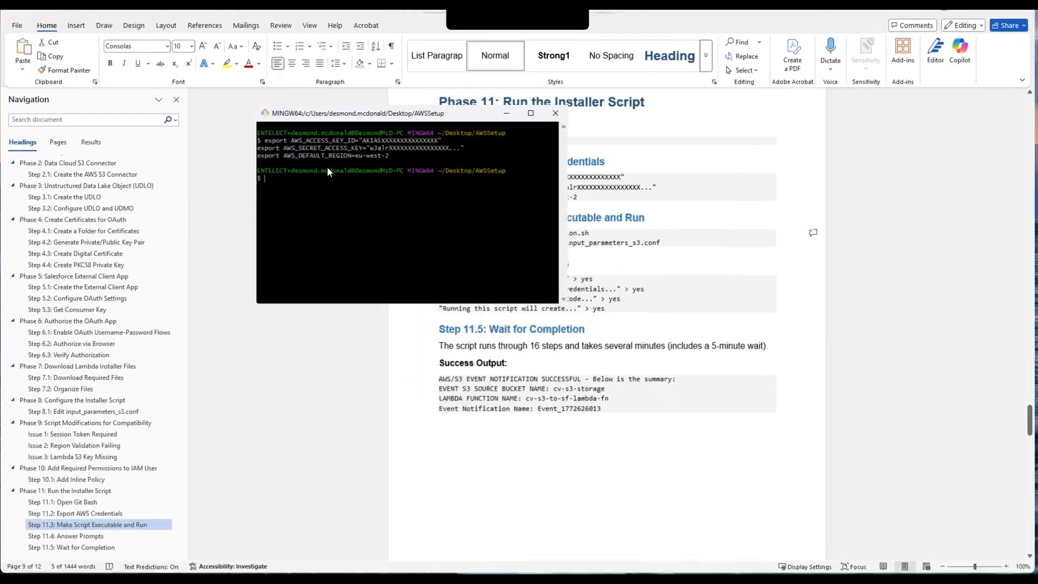
pyautogui.rightClick(280, 183)
pyautogui.click(294, 214)
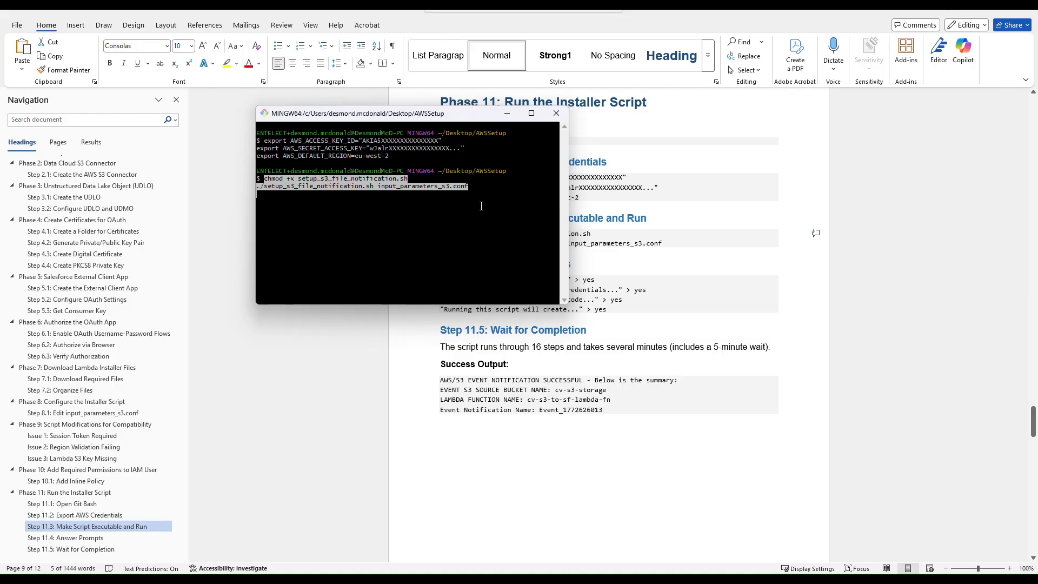
# - Return to the Word guide, read through the following steps, then open Task View
pyautogui.hotkey('alt', 'Tab')
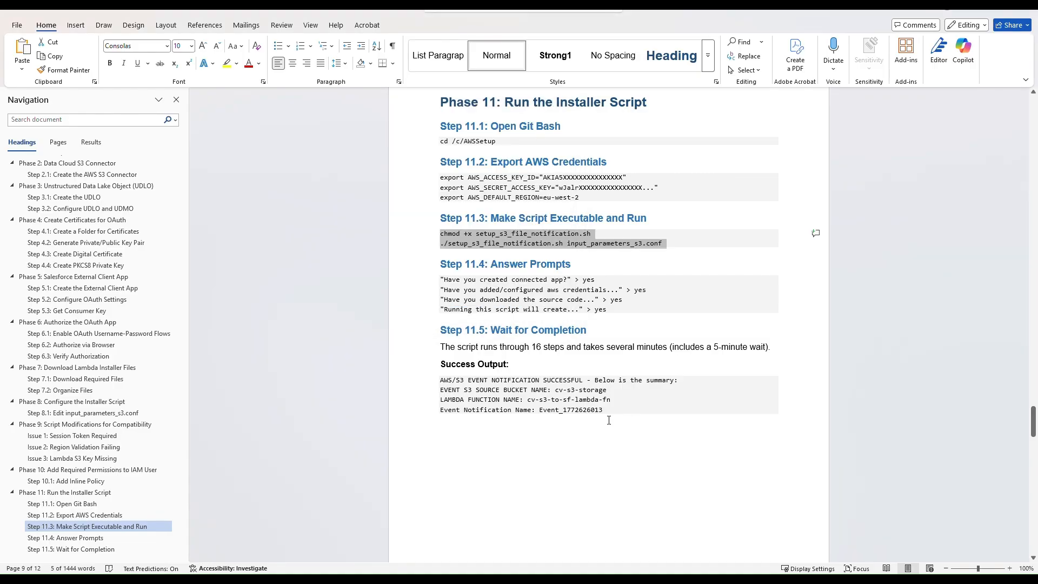
pyautogui.scroll(-2, 545, 273)
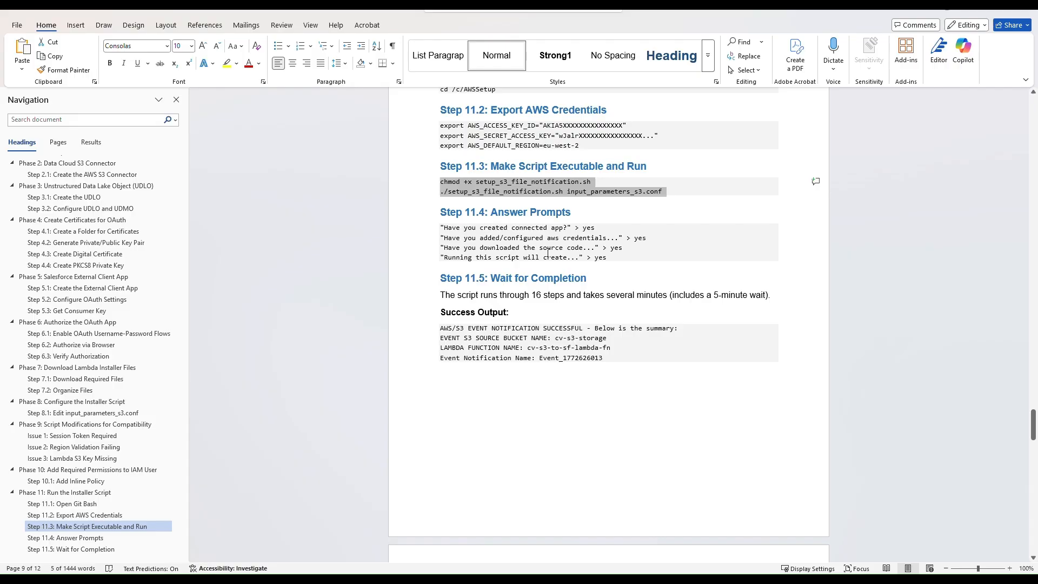
pyautogui.scroll(-1, 491, 245)
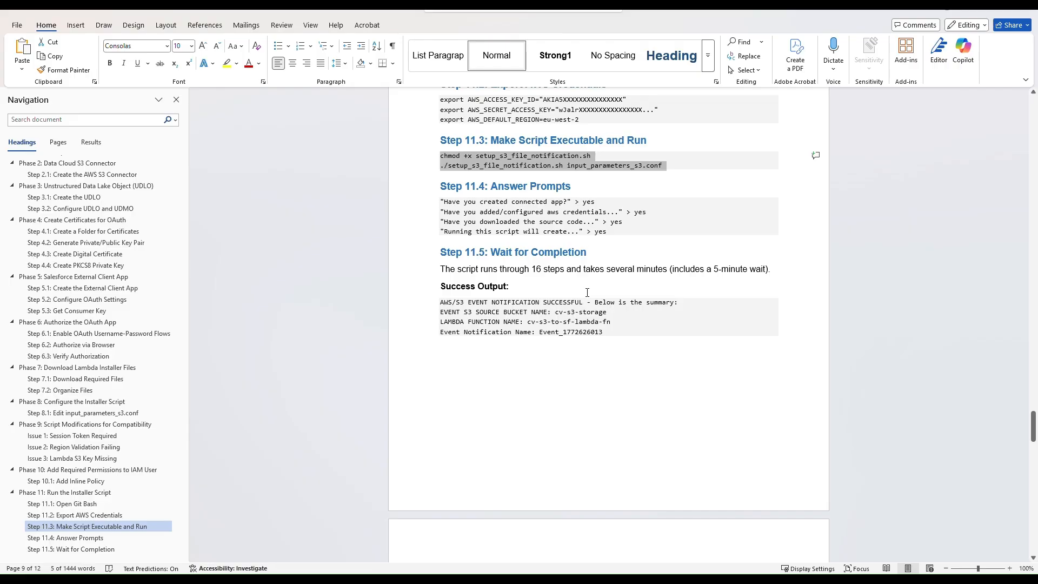
pyautogui.scroll(-2, 587, 293)
pyautogui.scroll(2, 620, 357)
pyautogui.scroll(-2, 619, 356)
pyautogui.scroll(3, 619, 357)
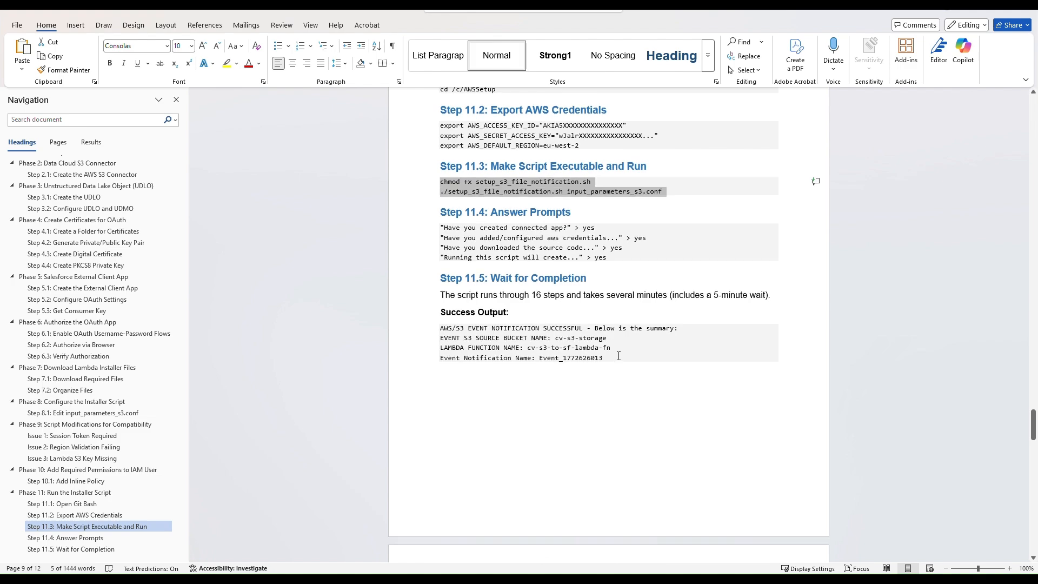
pyautogui.scroll(-1, 616, 369)
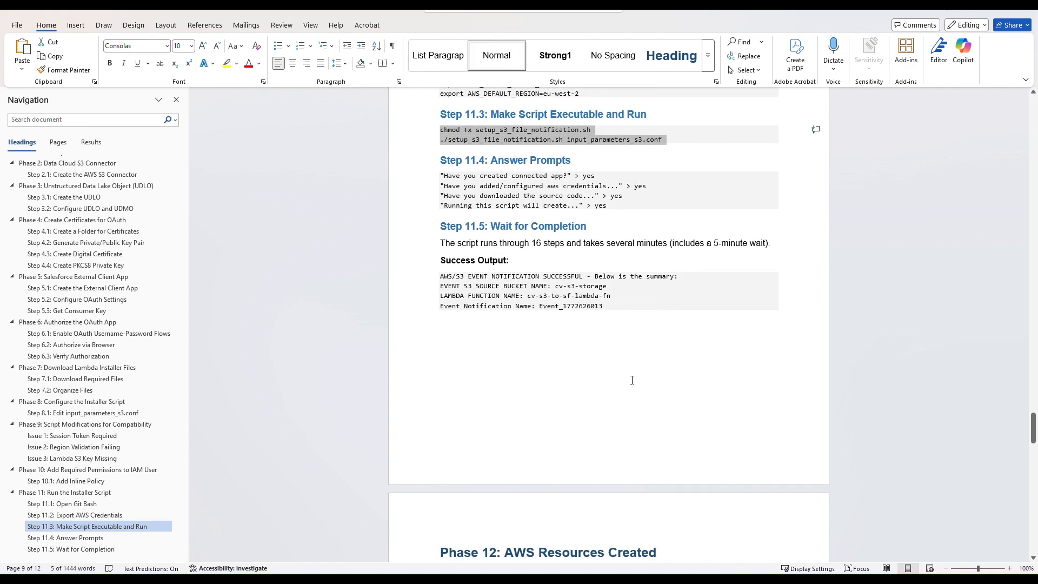
pyautogui.press('super+Tab')
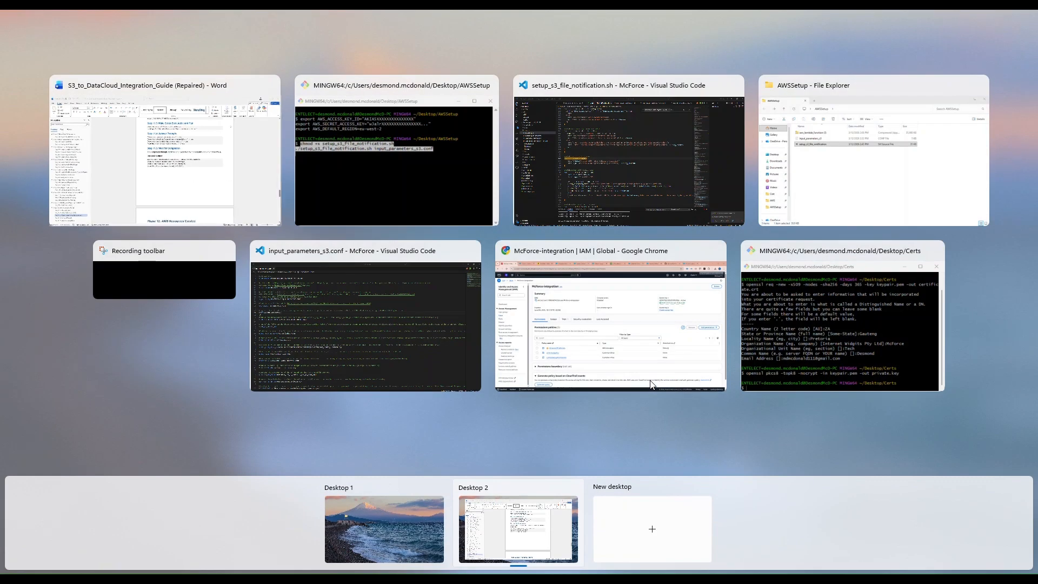
# - Switch to Chrome and open the S3 buckets console from Recently visited
pyautogui.click(566, 311)
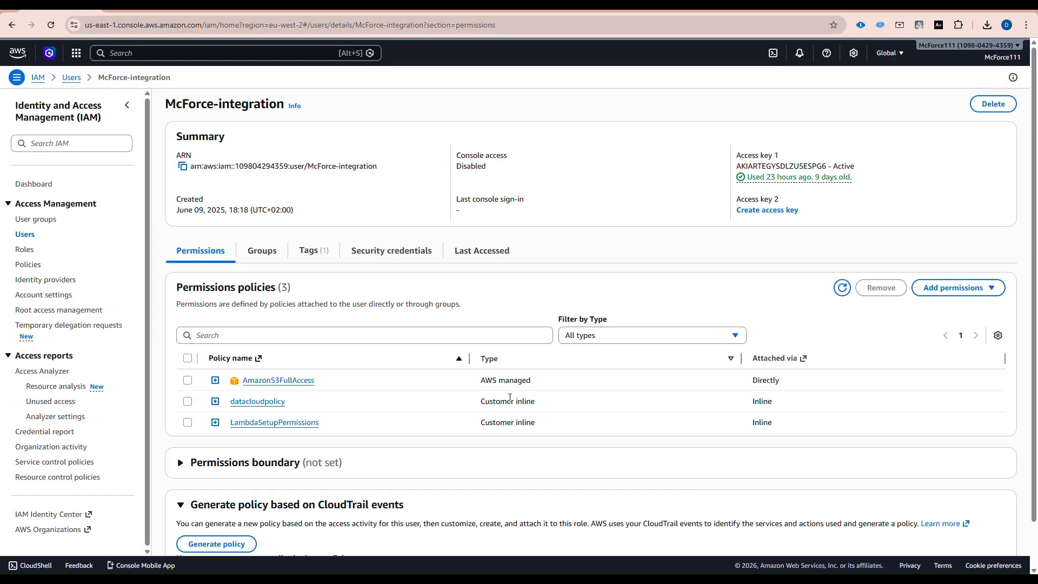
pyautogui.click(77, 54)
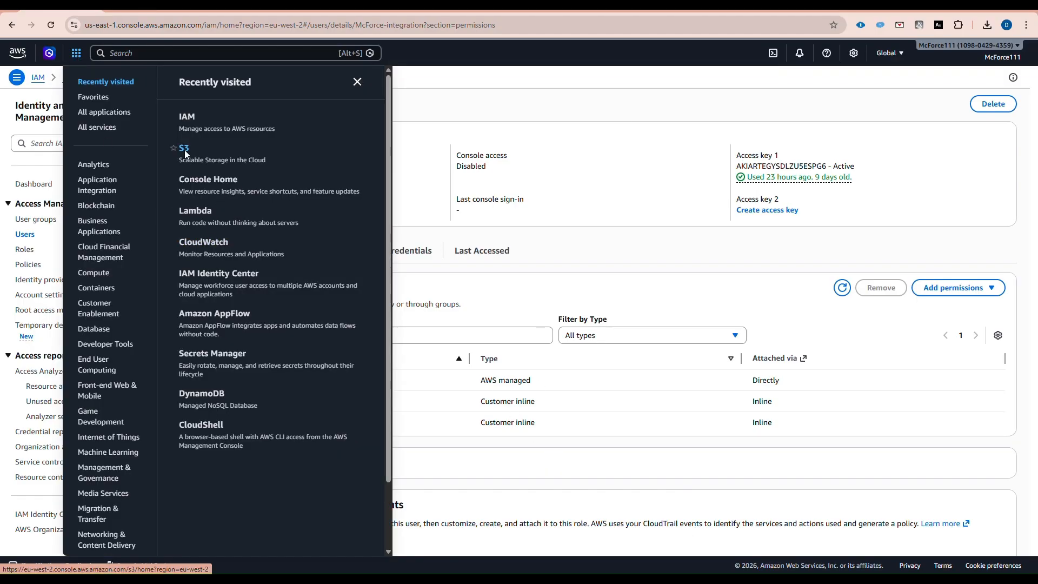
pyautogui.click(195, 210)
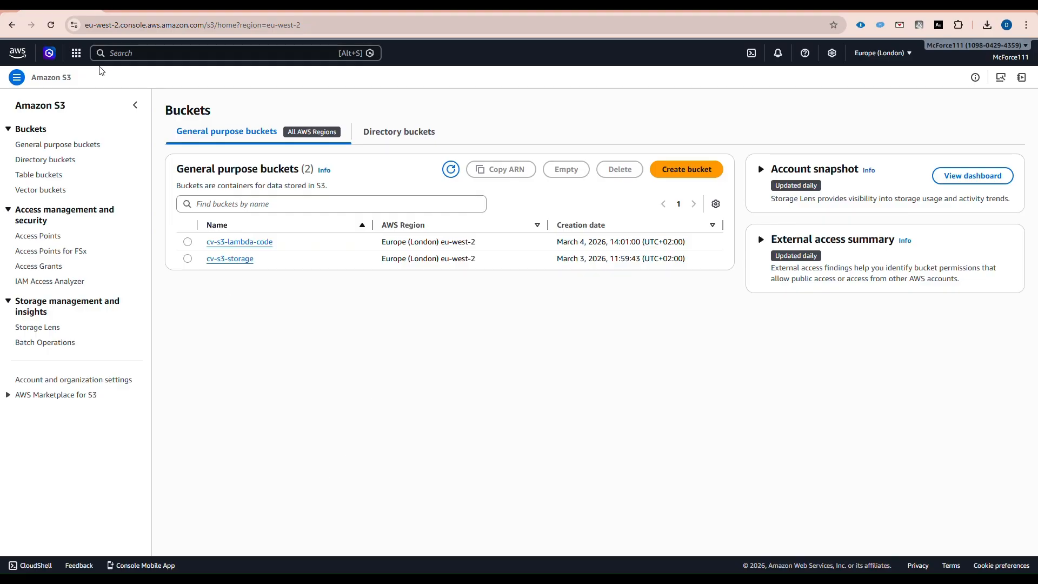
# - Search AWS services for 'secrets' and open Secrets Manager
pyautogui.click(76, 53)
pyautogui.click(170, 52)
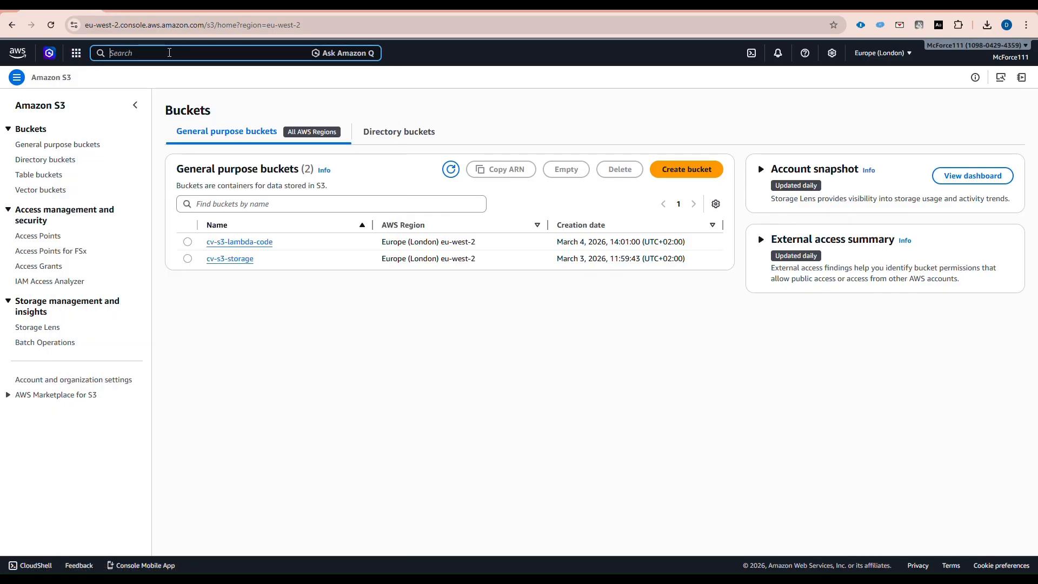
pyautogui.write('secret')
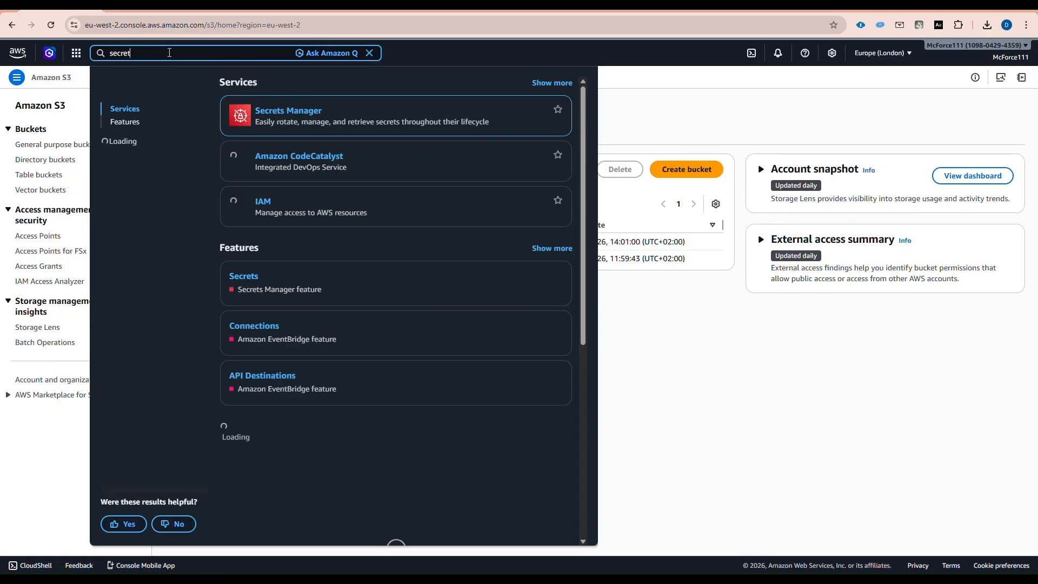
pyautogui.write('s')
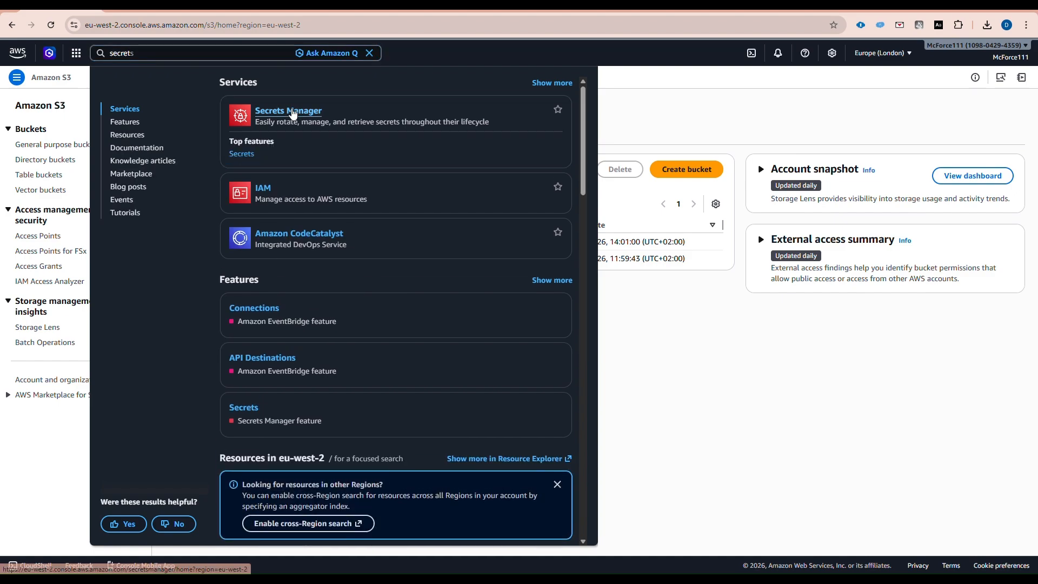
pyautogui.click(293, 113)
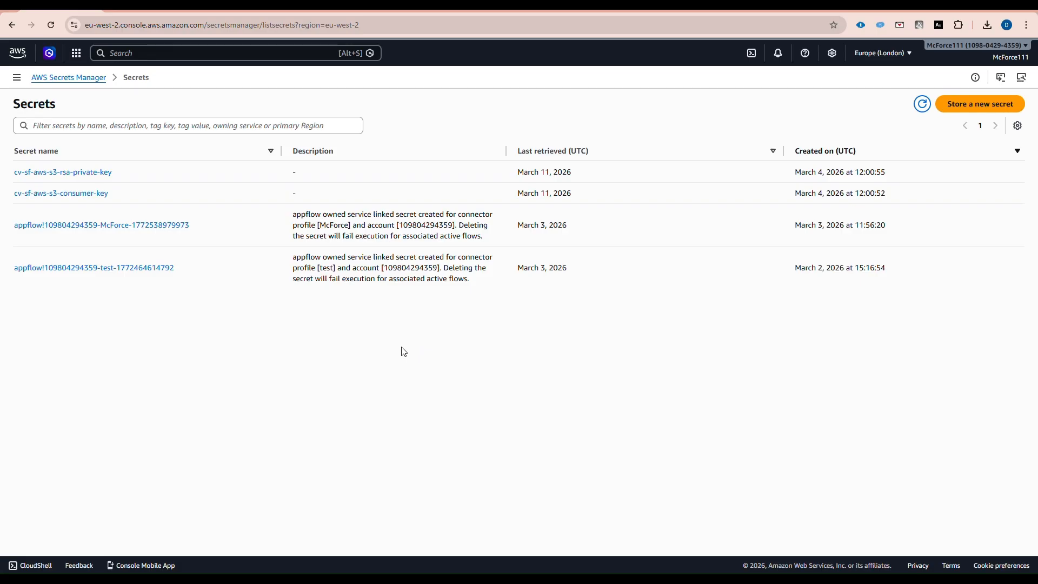
# - Reload the S3 buckets list and check the CV files in cv-s3-storage
pyautogui.click(77, 54)
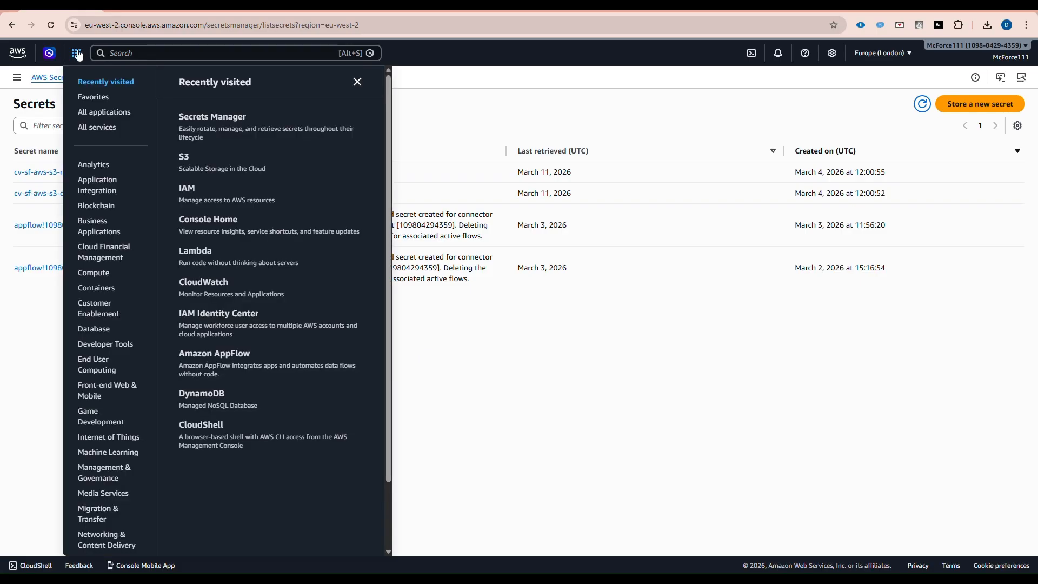
pyautogui.click(184, 158)
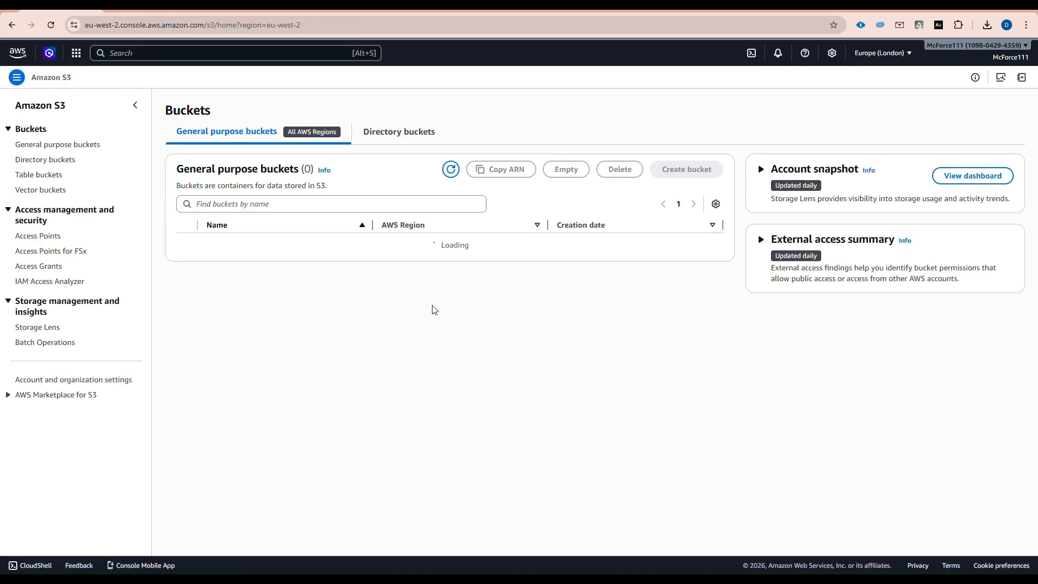
pyautogui.rightClick(53, 8)
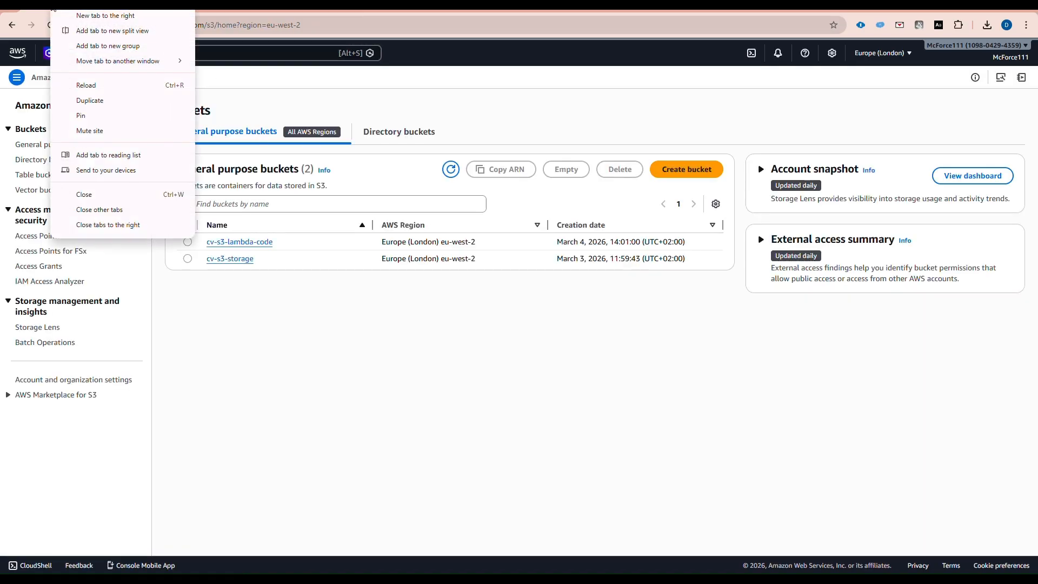
pyautogui.click(112, 85)
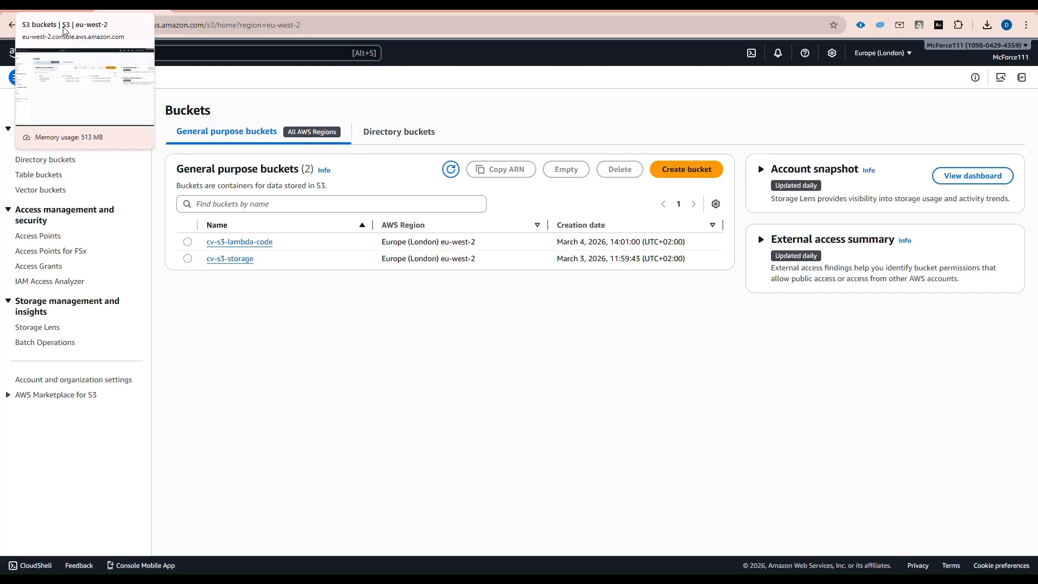
pyautogui.click(231, 259)
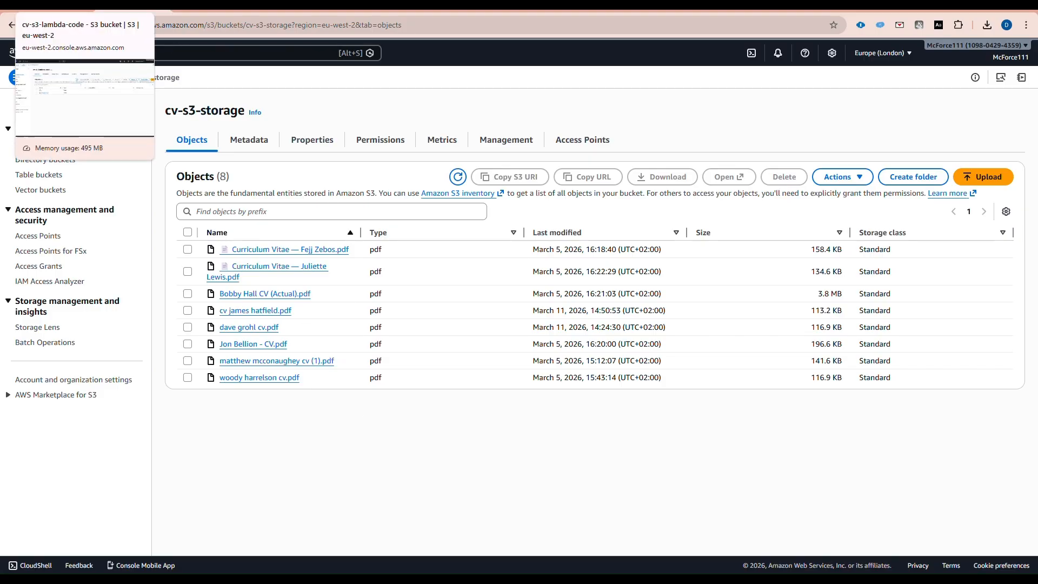
pyautogui.click(56, 10)
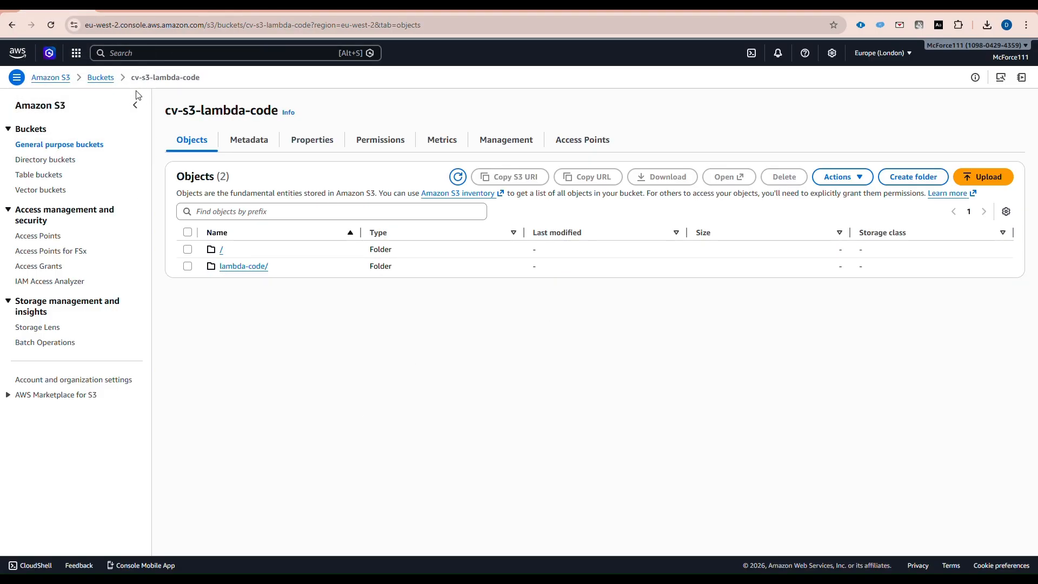
# - Search AWS services for 'lambda' and open the Lambda Functions page
pyautogui.click(76, 53)
pyautogui.click(160, 54)
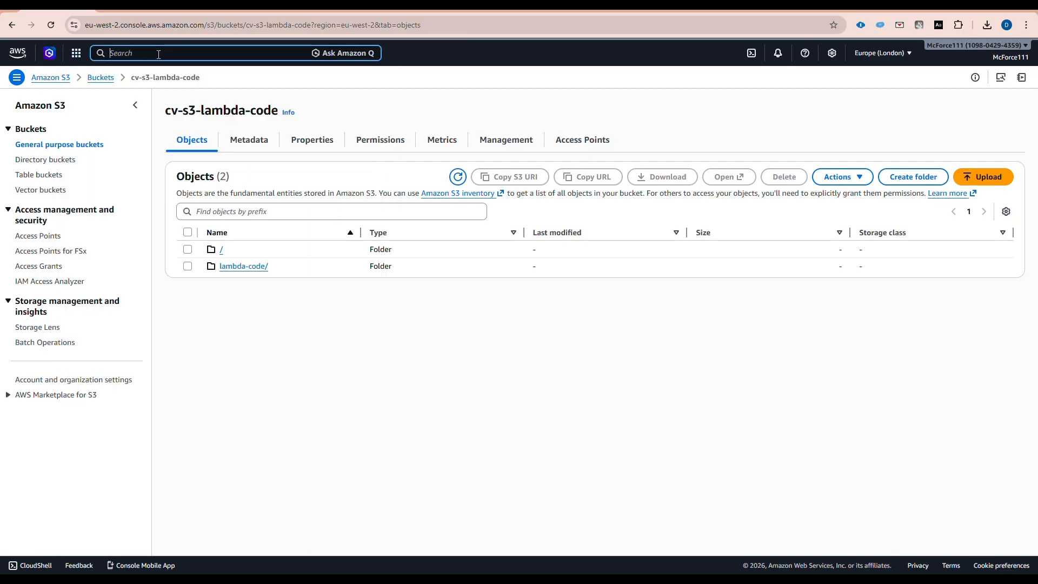
pyautogui.write('lambda')
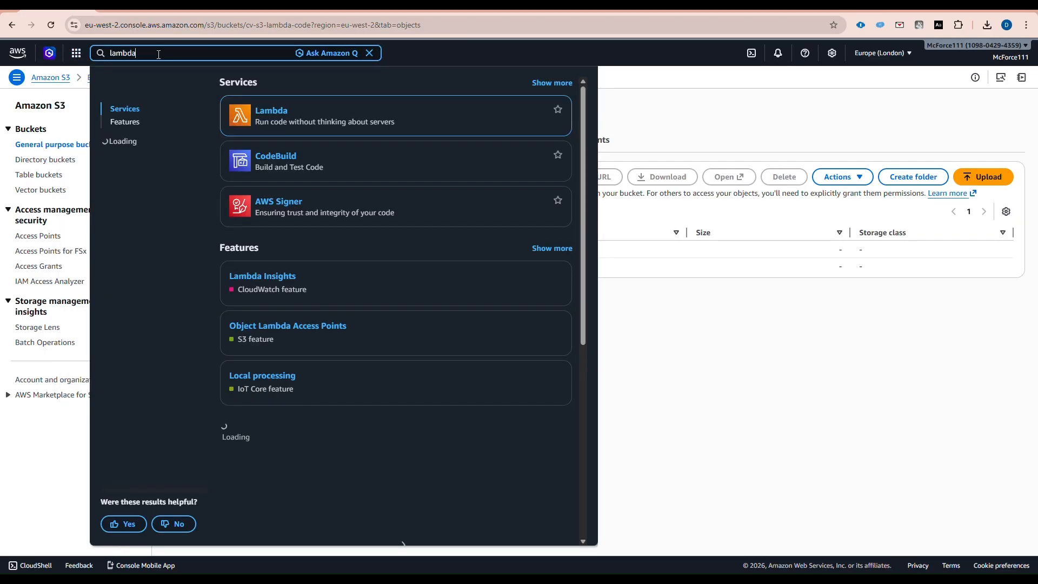
pyautogui.click(272, 111)
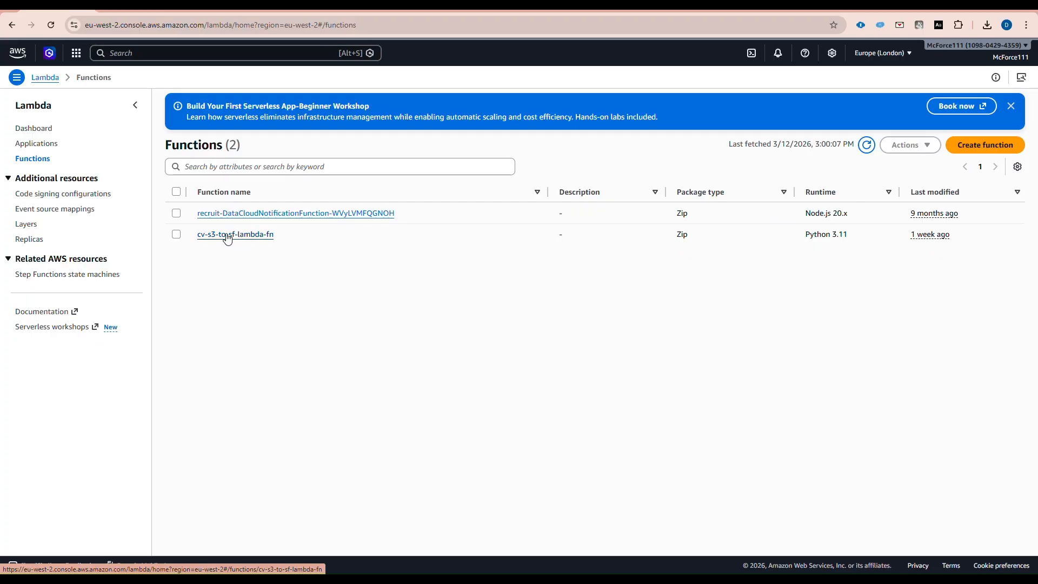
# - Check that cv-s3-to-sf-lambda-fn's CloudWatch metrics report no data over 3h
pyautogui.click(228, 237)
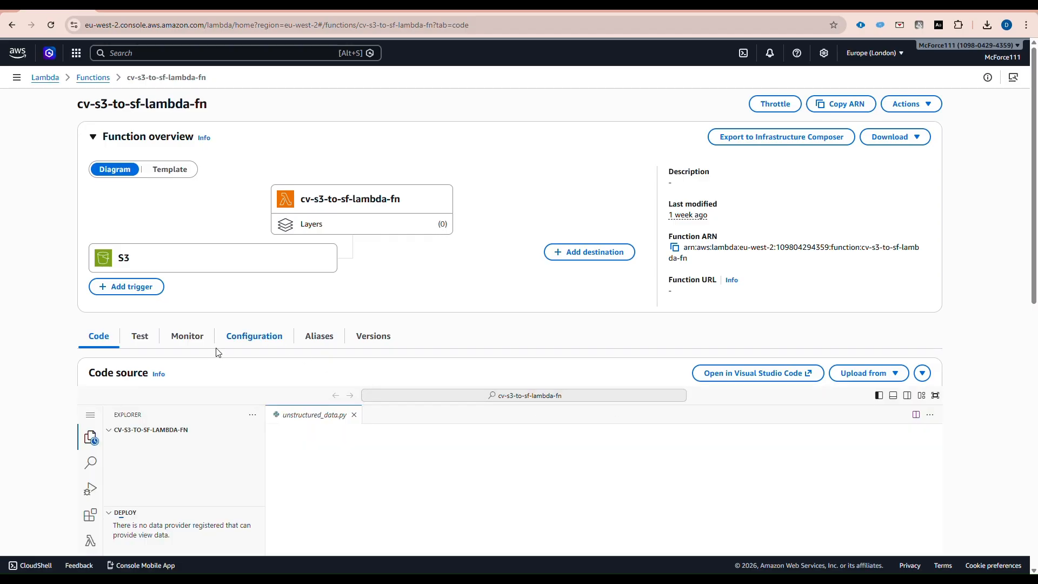
pyautogui.click(186, 339)
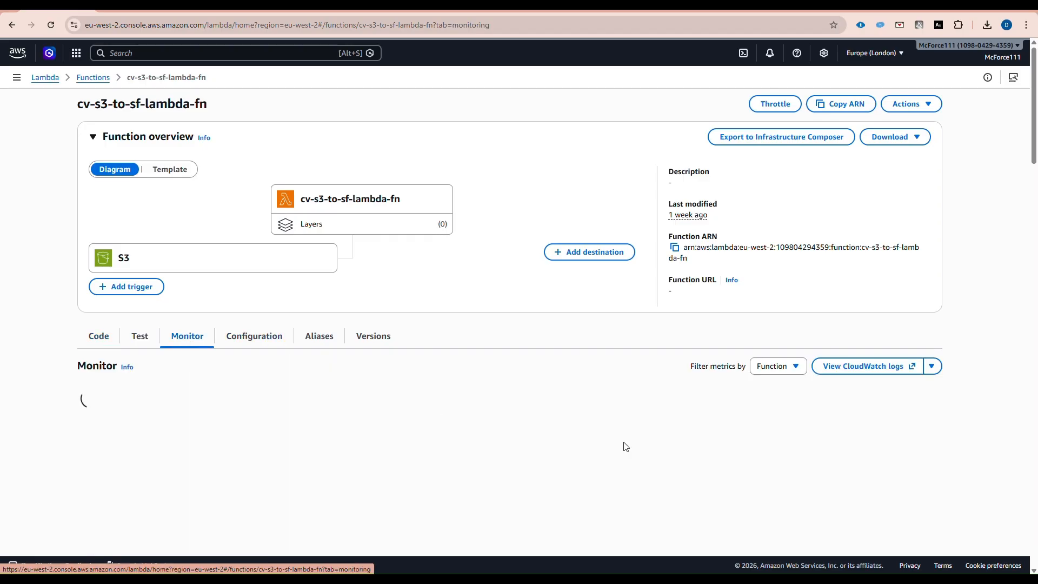
pyautogui.scroll(-5, 745, 390)
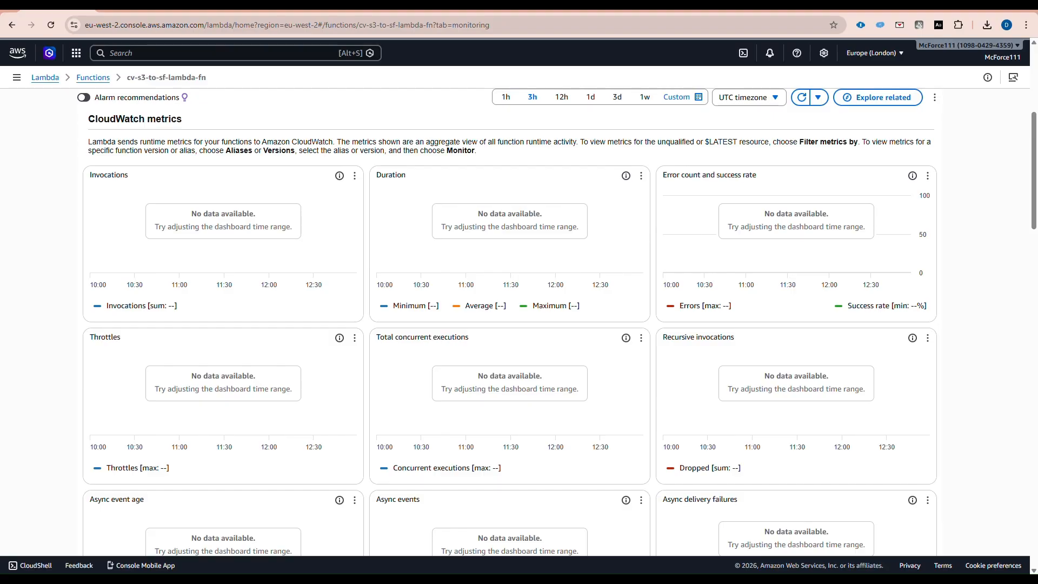
pyautogui.click(144, 9)
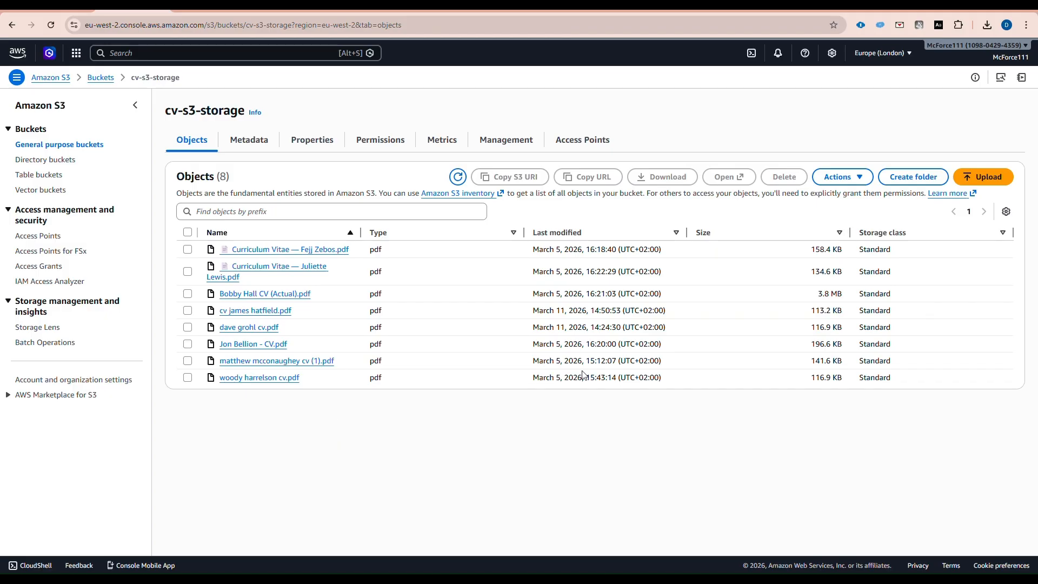
# - Upload a new 165.8 KB CV PDF into the cv-s3-storage bucket
pyautogui.click(983, 181)
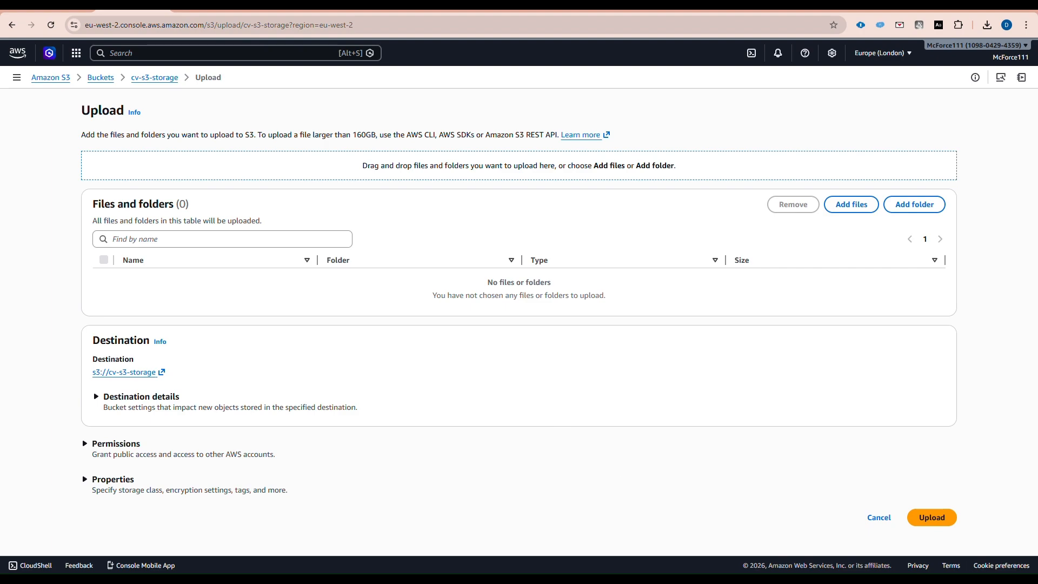
pyautogui.moveTo(136, 421); pyautogui.dragTo(486, 260)
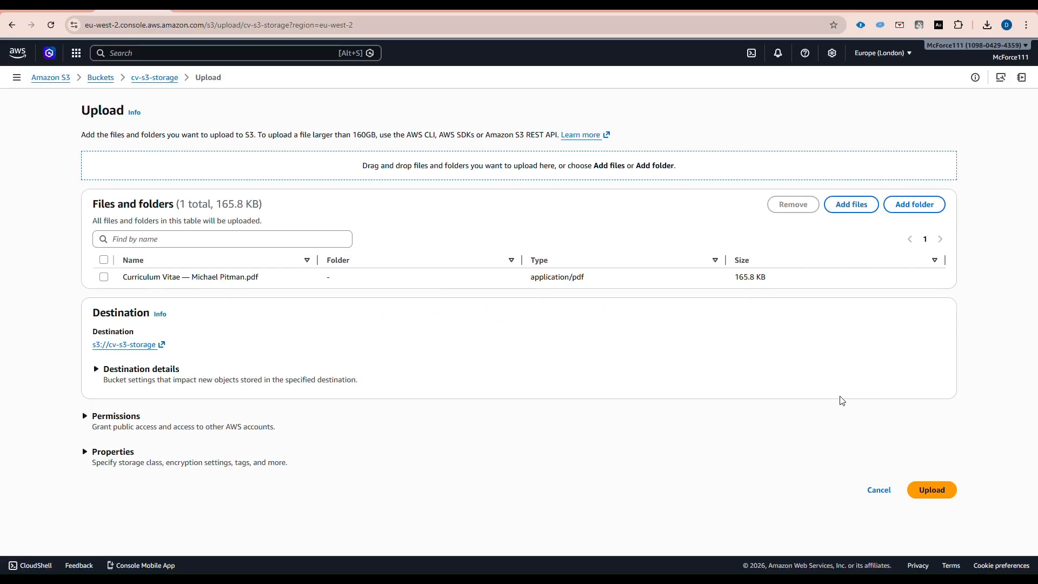
pyautogui.click(937, 494)
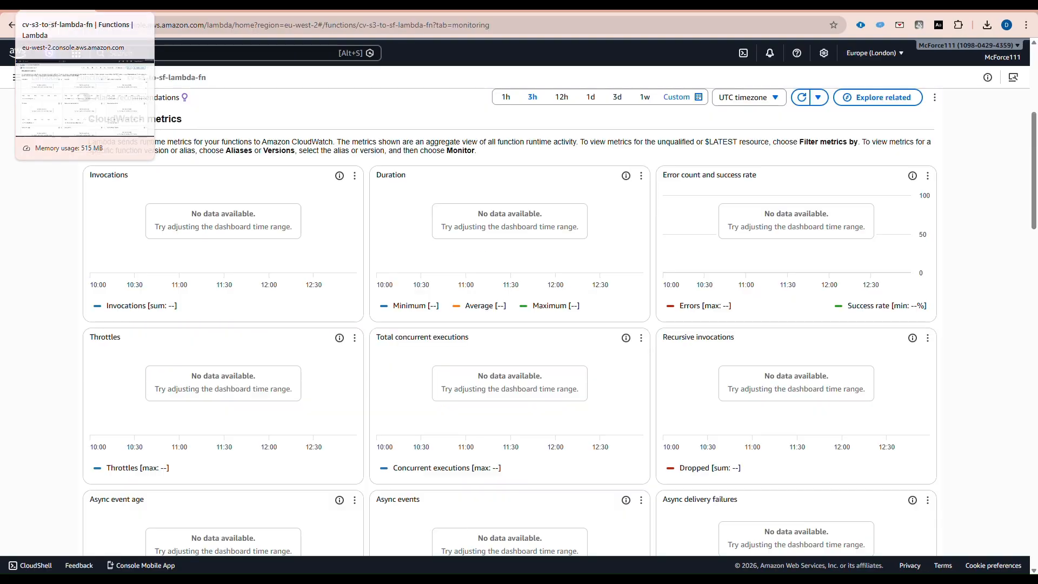
pyautogui.click(81, 5)
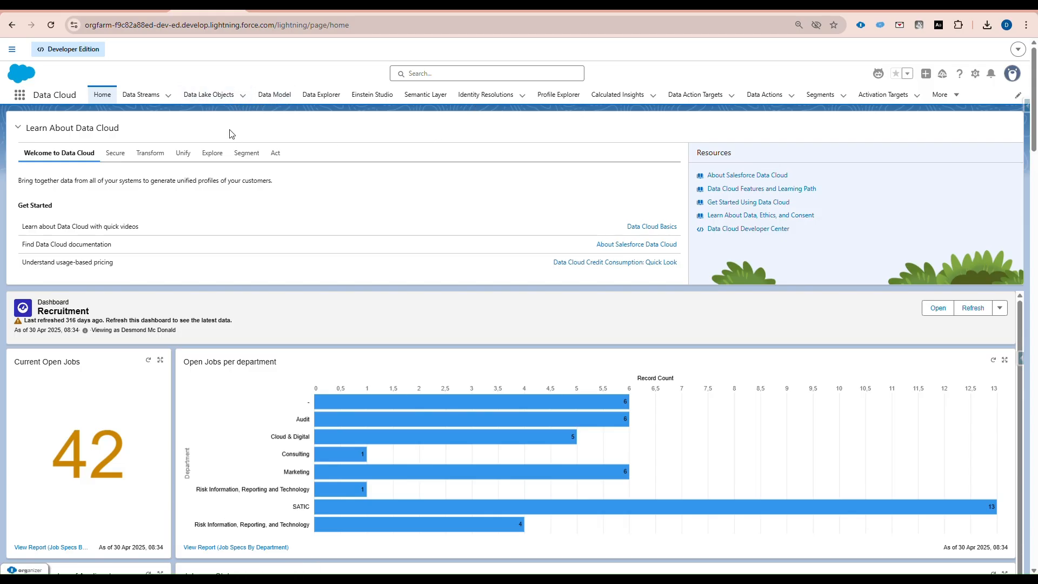
# - In Data Explorer, load and refresh the CV SR Storage data model object to find the ninth, new CV record
pyautogui.click(319, 95)
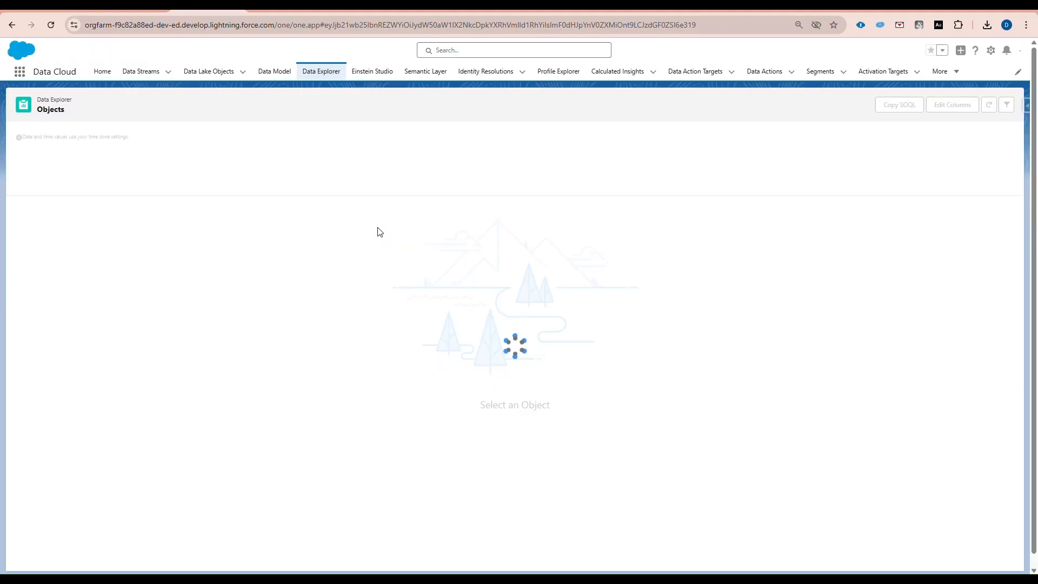
pyautogui.click(172, 169)
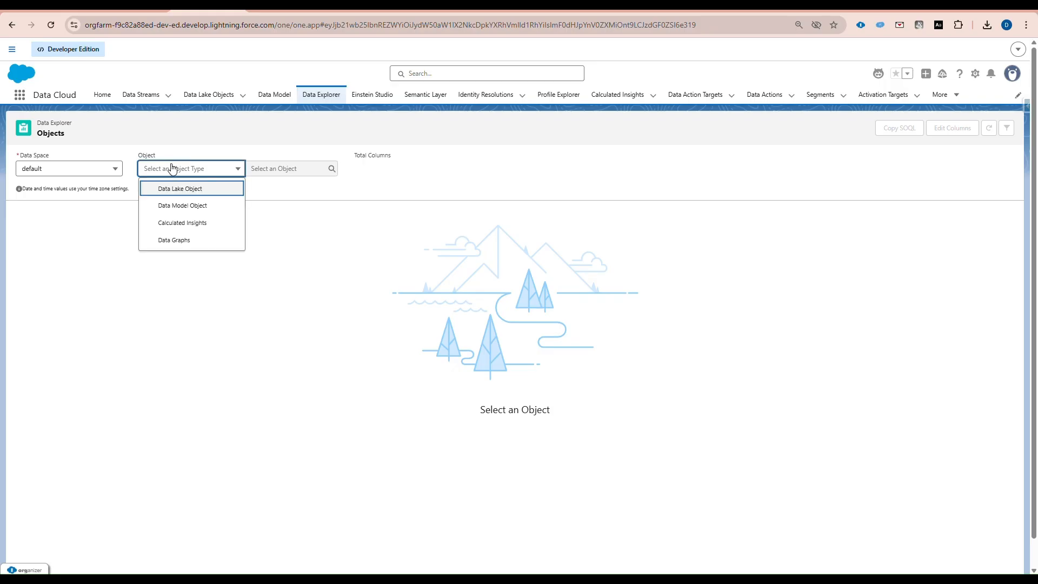
pyautogui.click(196, 205)
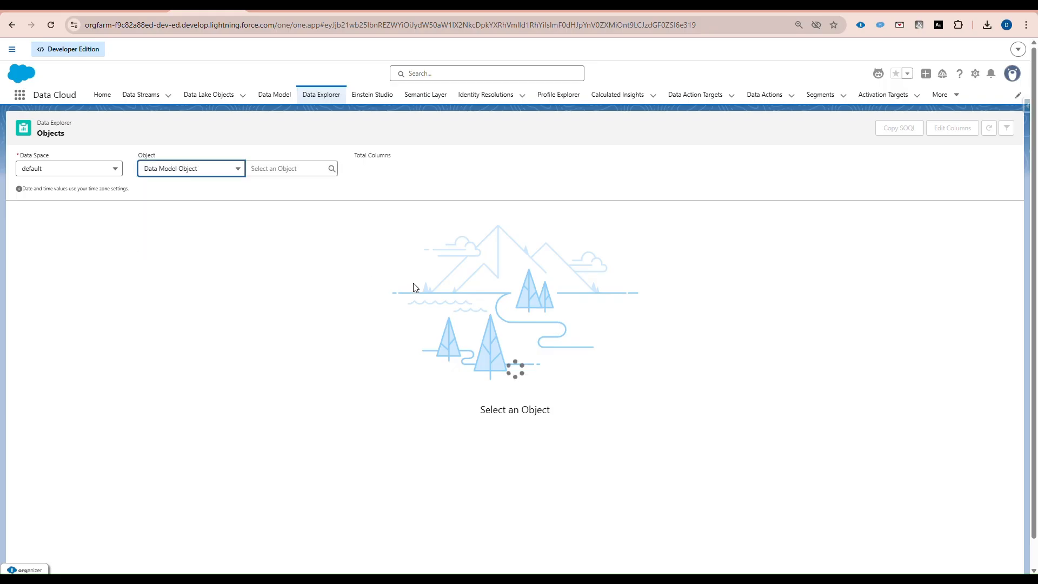
pyautogui.click(282, 169)
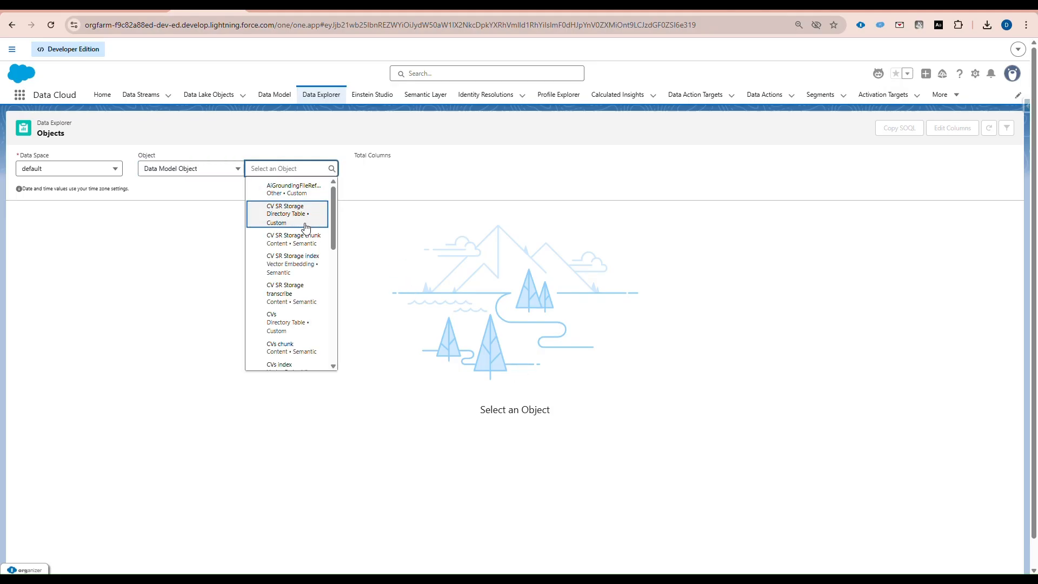
pyautogui.click(284, 212)
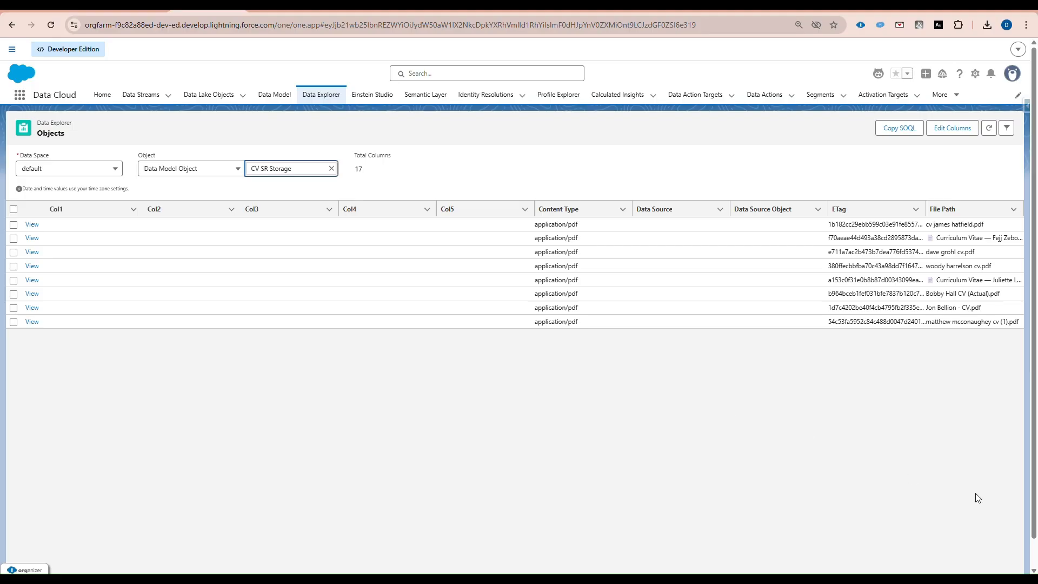
pyautogui.moveTo(926, 207); pyautogui.dragTo(863, 208)
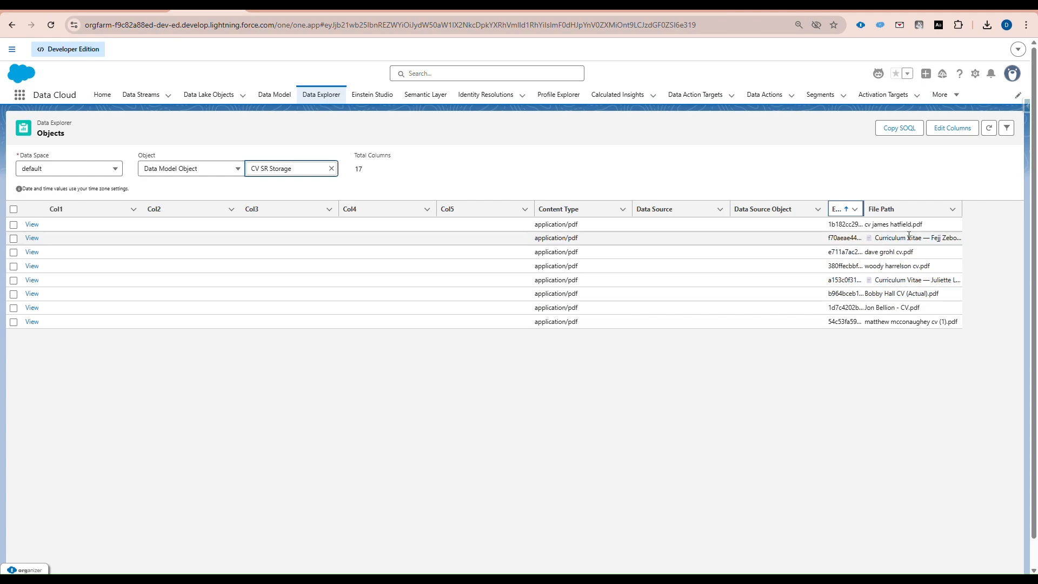
pyautogui.click(989, 128)
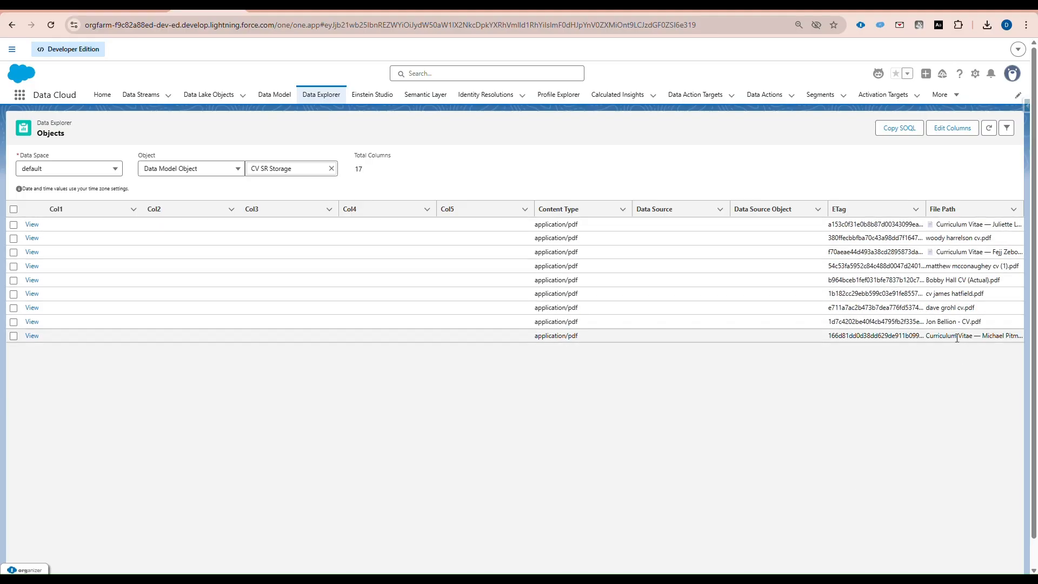
pyautogui.moveTo(933, 336); pyautogui.dragTo(1024, 339)
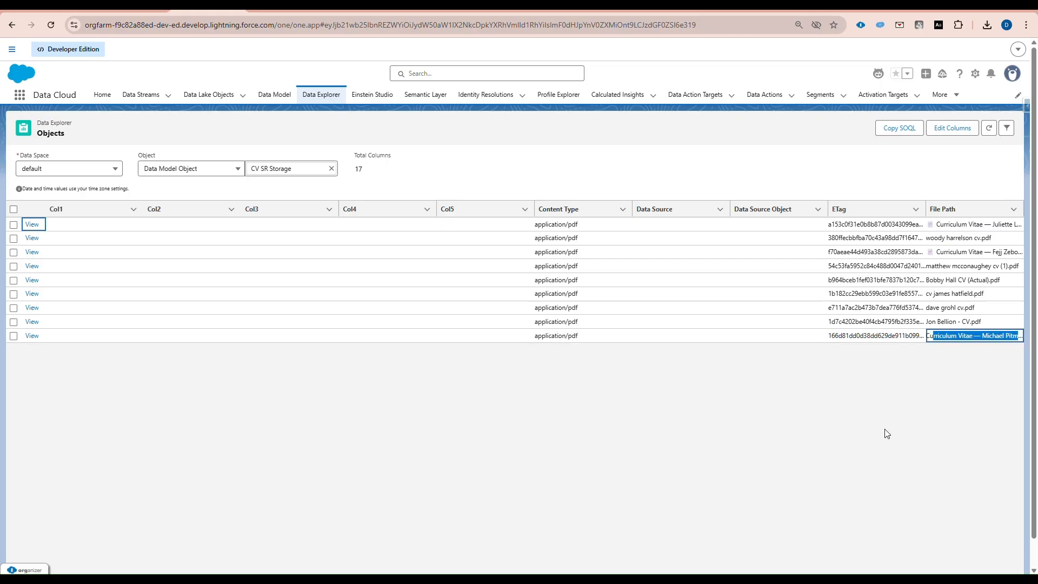
pyautogui.click(60, 12)
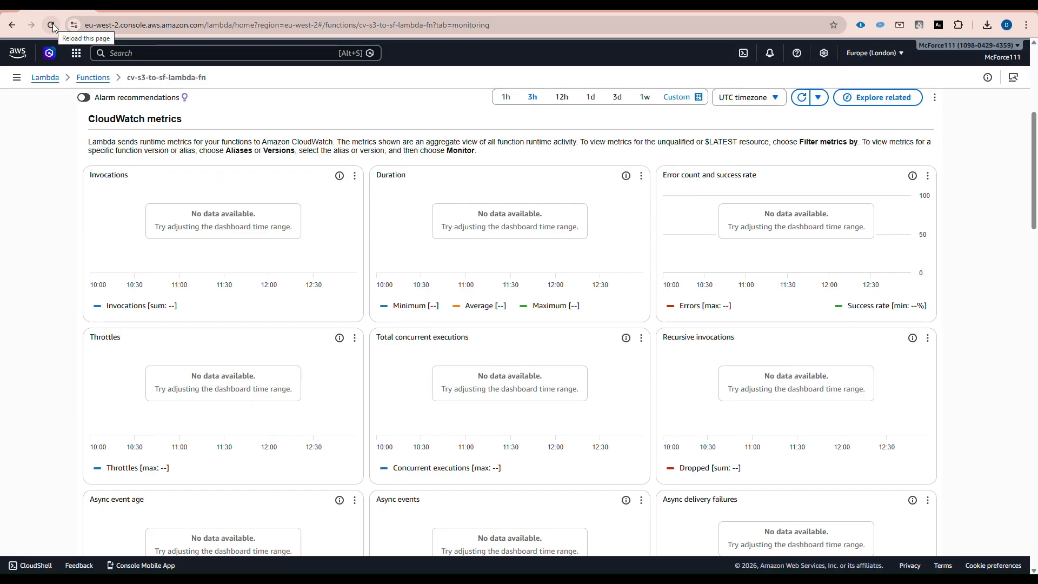
# - Refresh cv-s3-to-sf-lambda-fn's CloudWatch metrics graphs
pyautogui.click(803, 98)
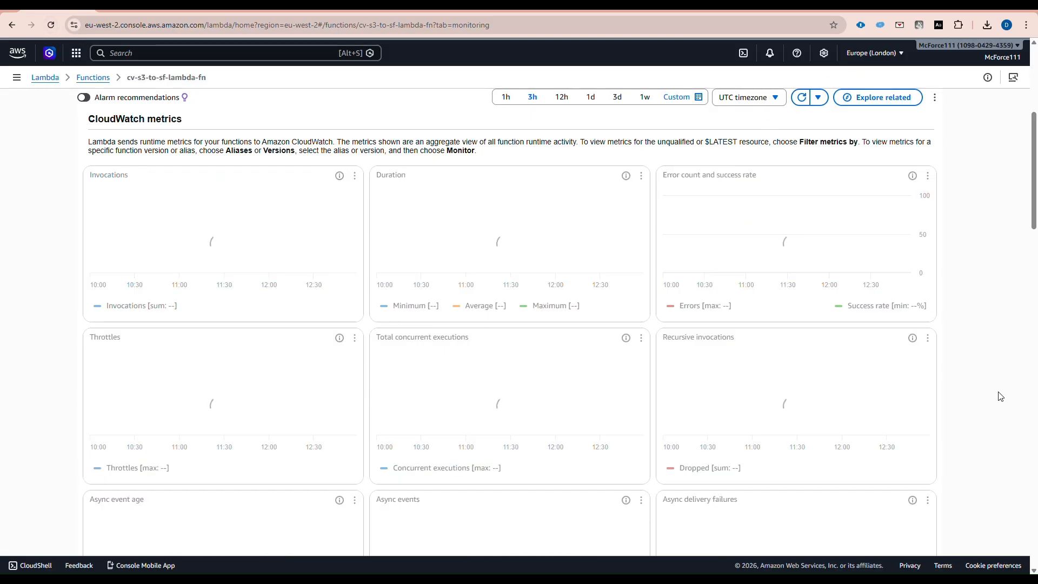
pyautogui.scroll(-10, 757, 419)
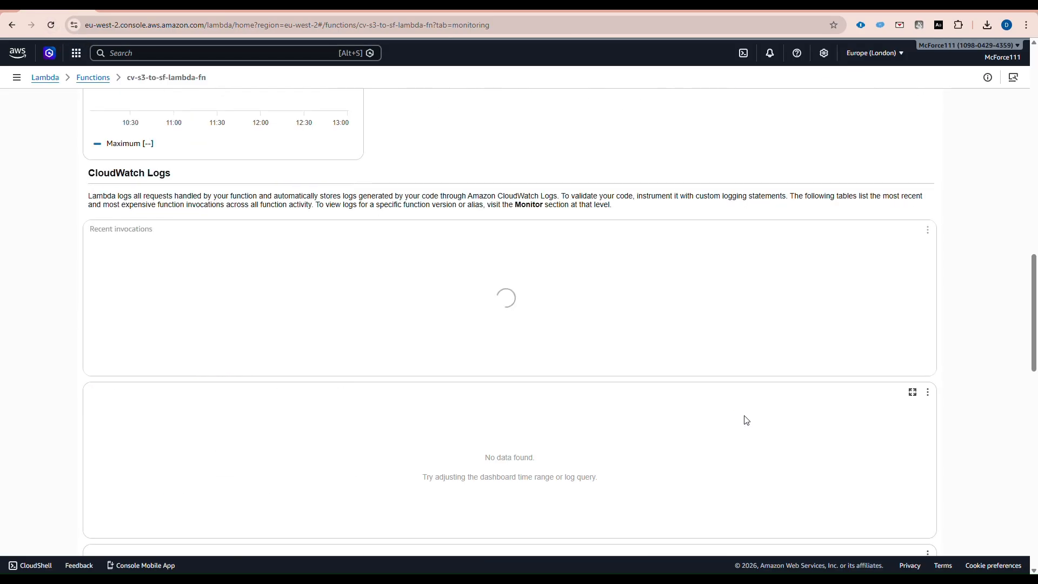
pyautogui.scroll(7, 741, 427)
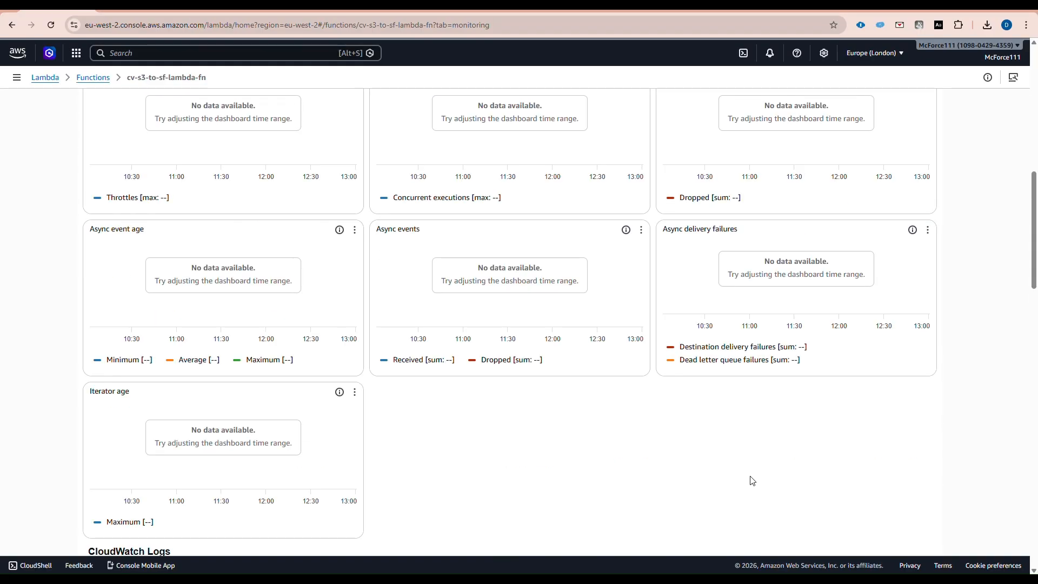
pyautogui.scroll(8, 746, 461)
pyautogui.scroll(-2, 789, 392)
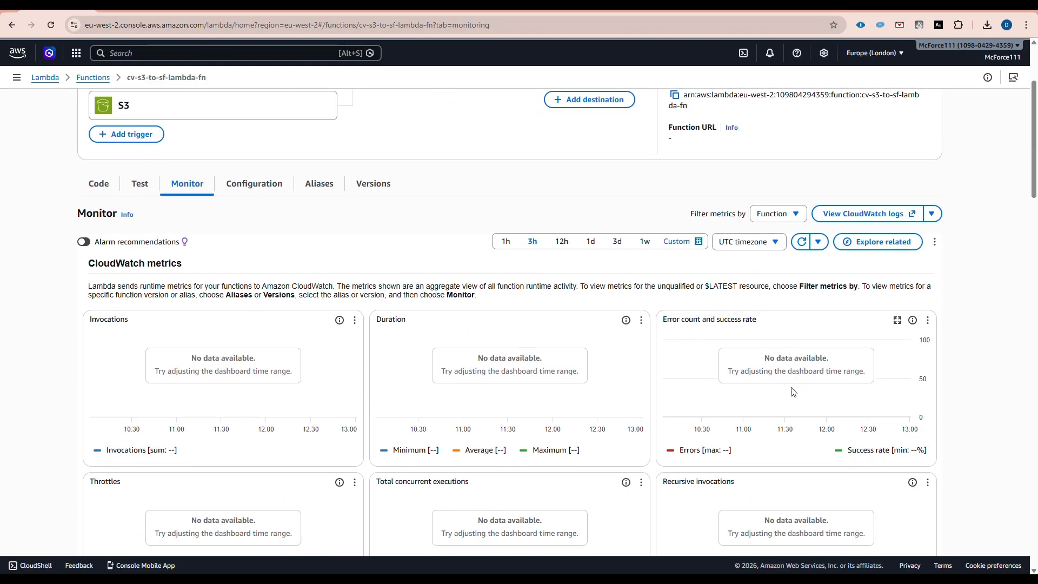
# - Reload the monitoring page and confirm one 6,862 ms invocation, zero errors and 100% success
pyautogui.click(50, 25)
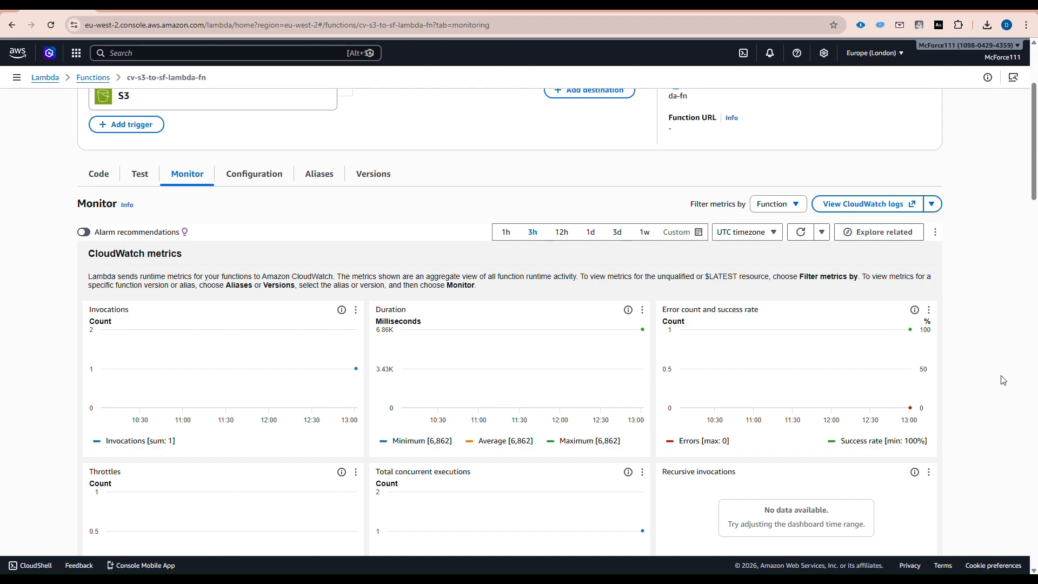
pyautogui.scroll(-3, 1001, 379)
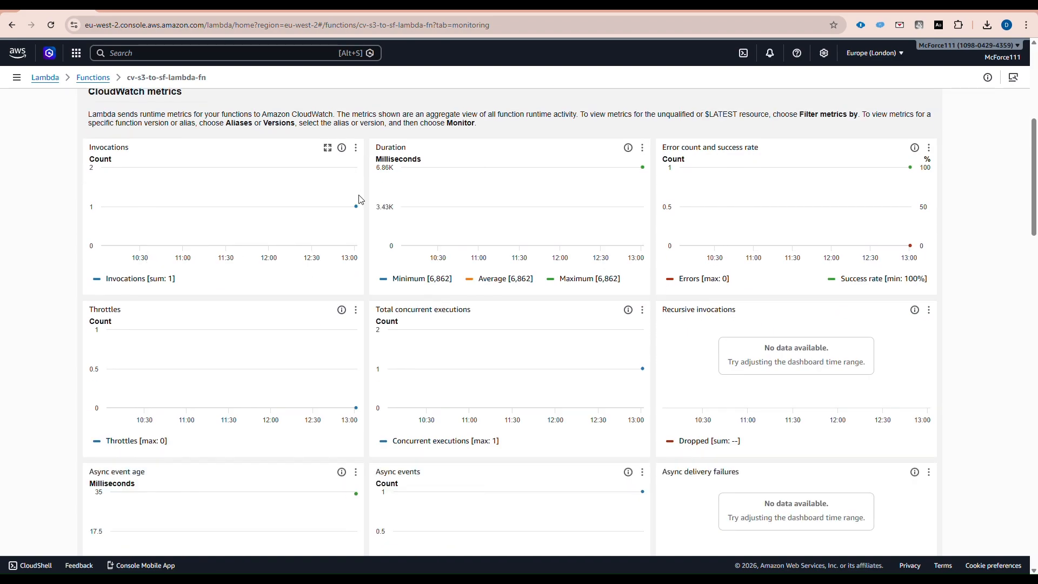
pyautogui.moveTo(356, 210)
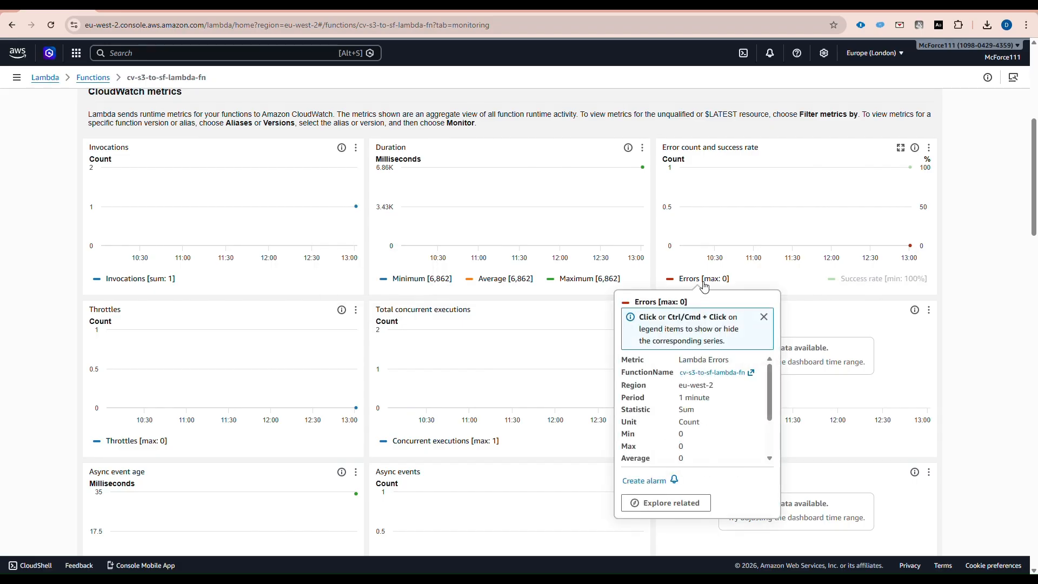
pyautogui.scroll(-3, 845, 333)
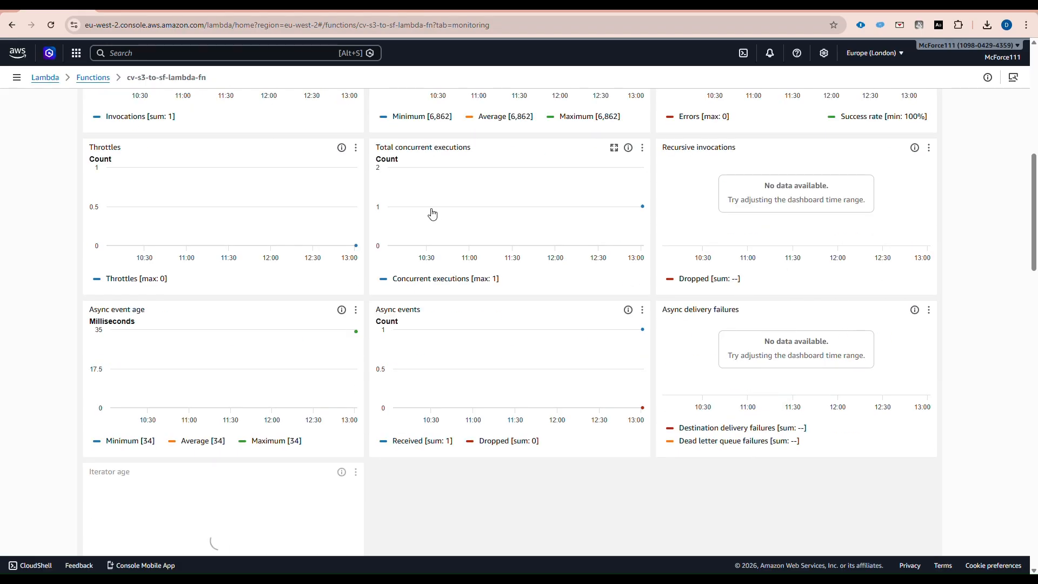
pyautogui.scroll(-1, 636, 432)
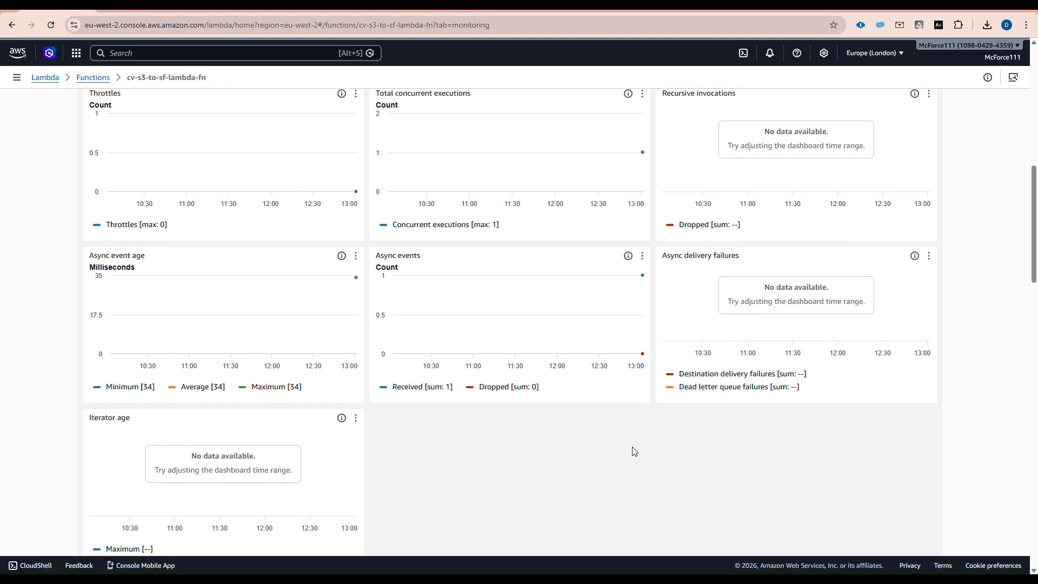
pyautogui.click(642, 275)
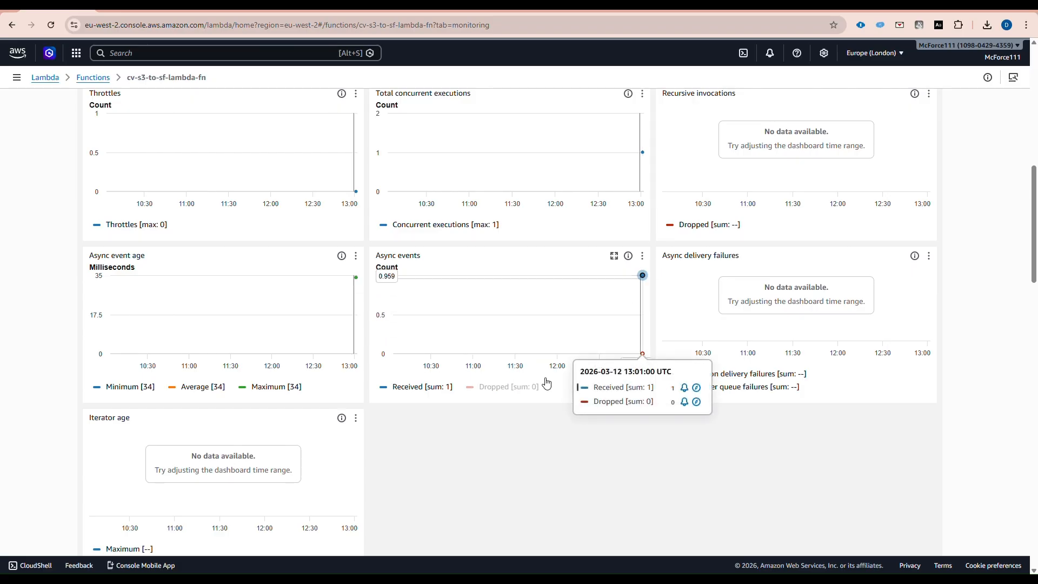
pyautogui.scroll(-2, 660, 420)
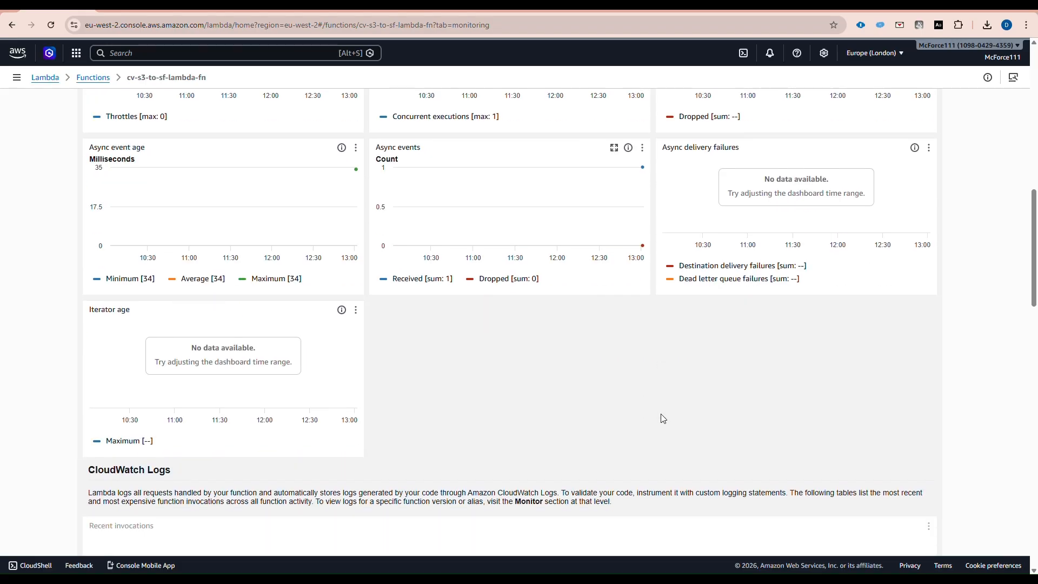
pyautogui.scroll(10, 810, 404)
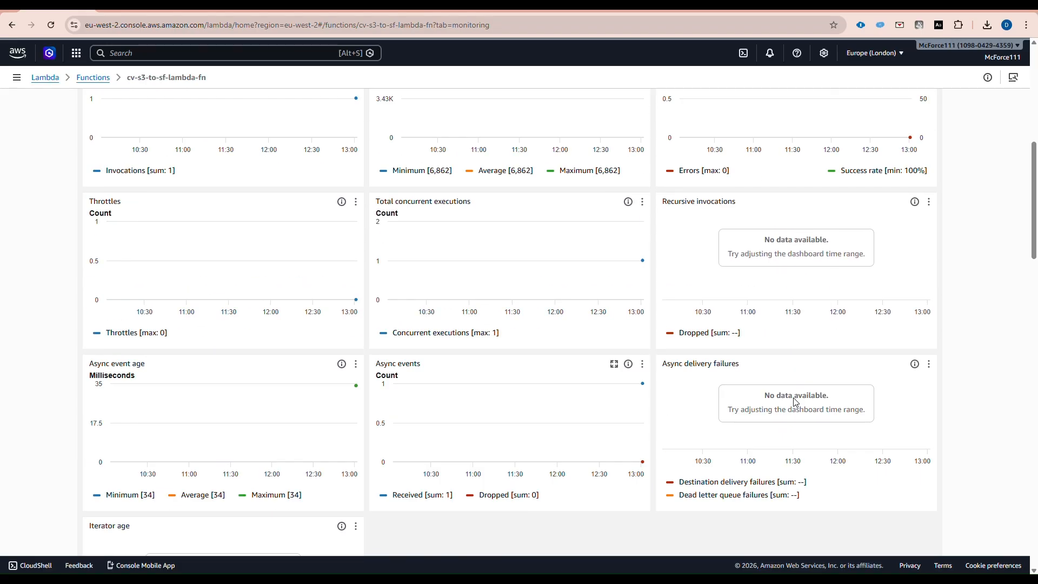
pyautogui.scroll(1, 792, 405)
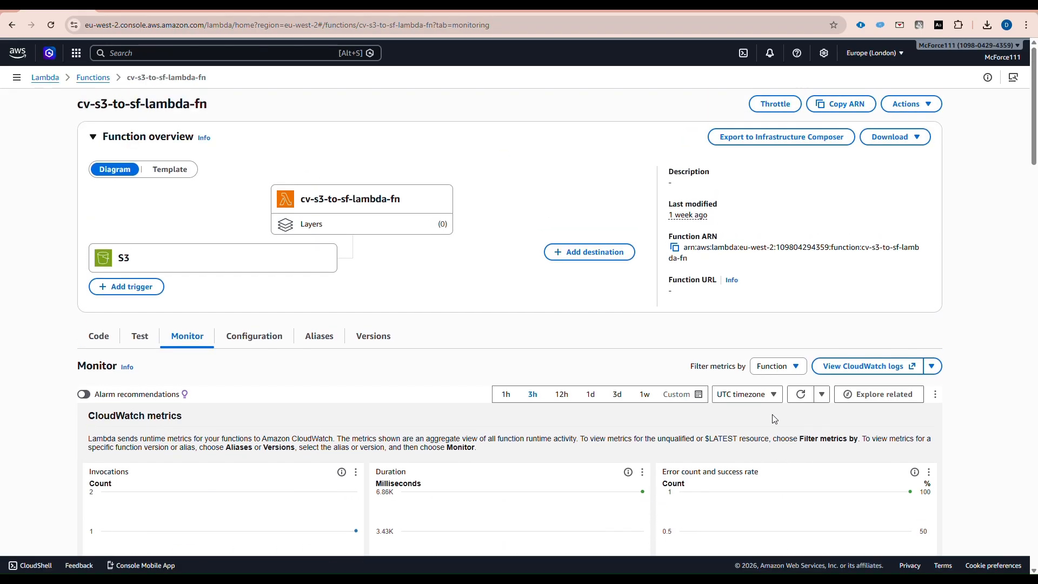